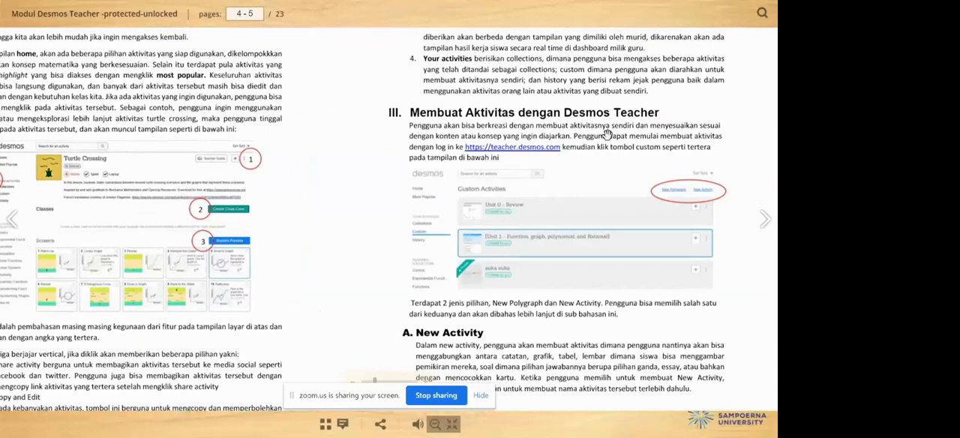
Step: Read through the module's New Activity section up to the Start Building instructions, and leave the full-screen view
left_click(493, 149)
scroll(590, 162, "down", 2)
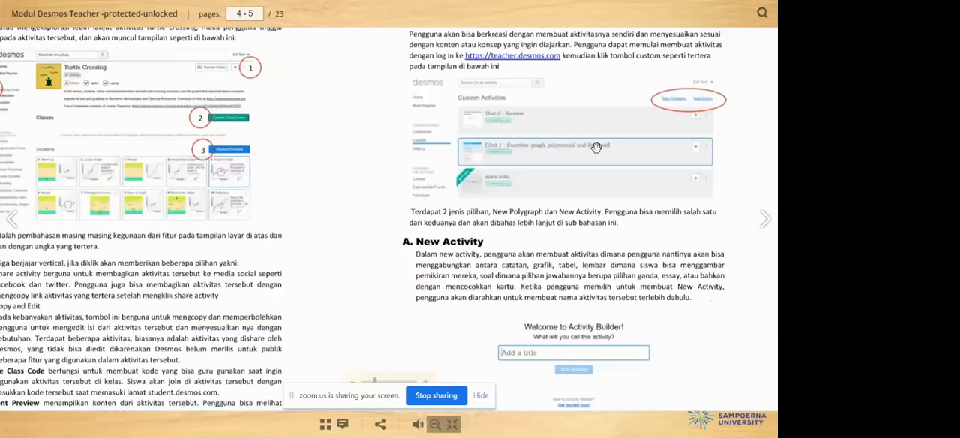
scroll(584, 198, "down", 3)
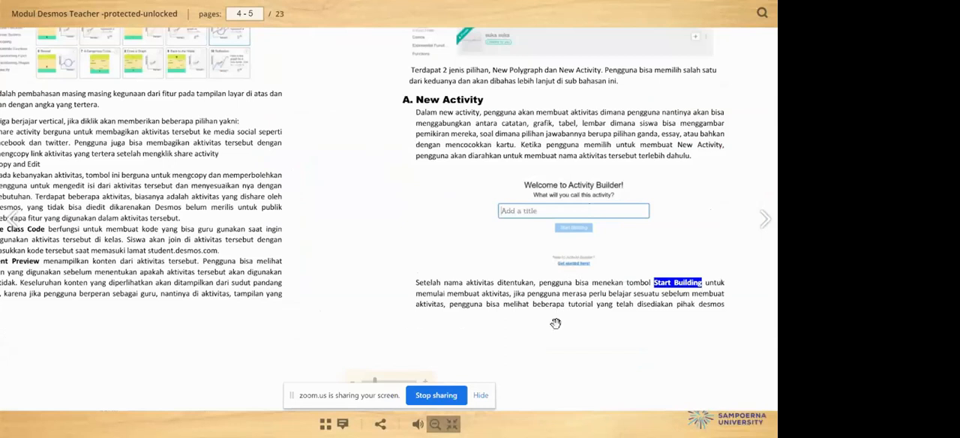
left_click(449, 424)
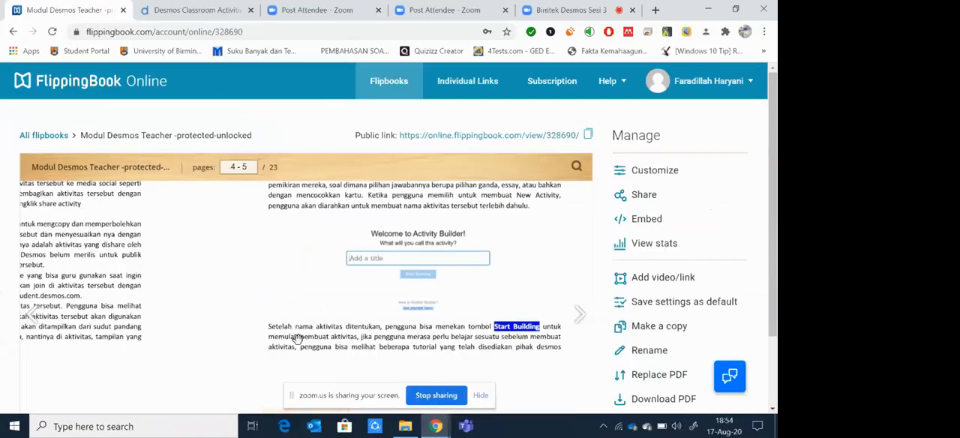
Step: Switch to the Desmos Classroom site at teacher.desmos.com and open the list of custom activities
left_click(198, 11)
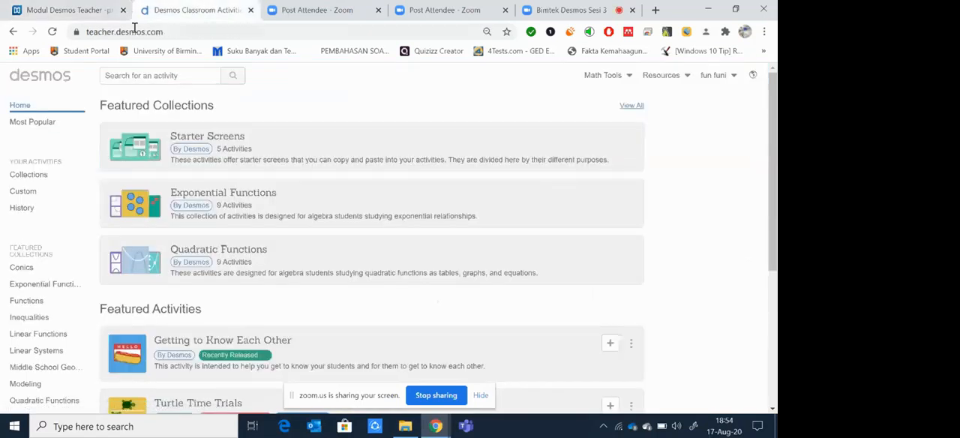
left_click_drag(164, 32, 87, 32)
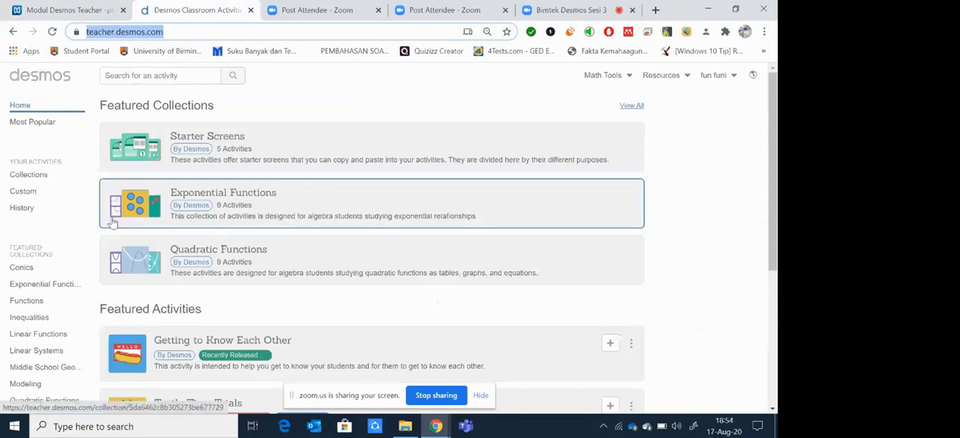
left_click(21, 193)
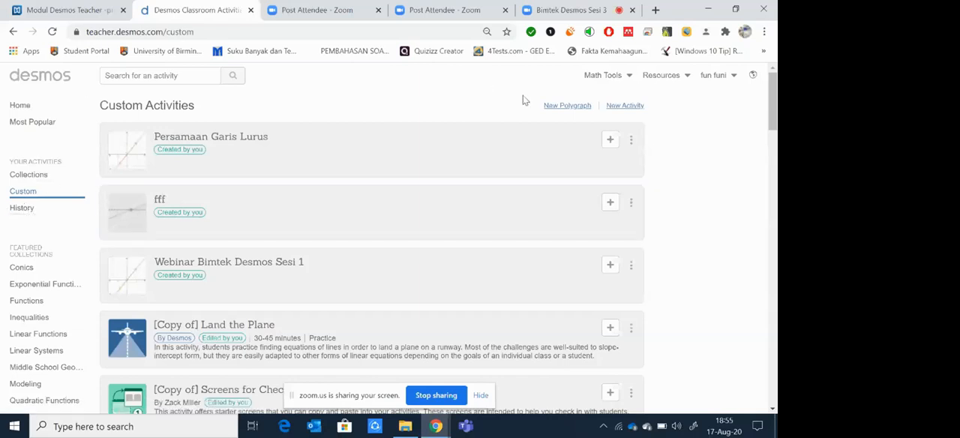
Step: Create a new activity titled "Trial" with an empty description
left_click(613, 109)
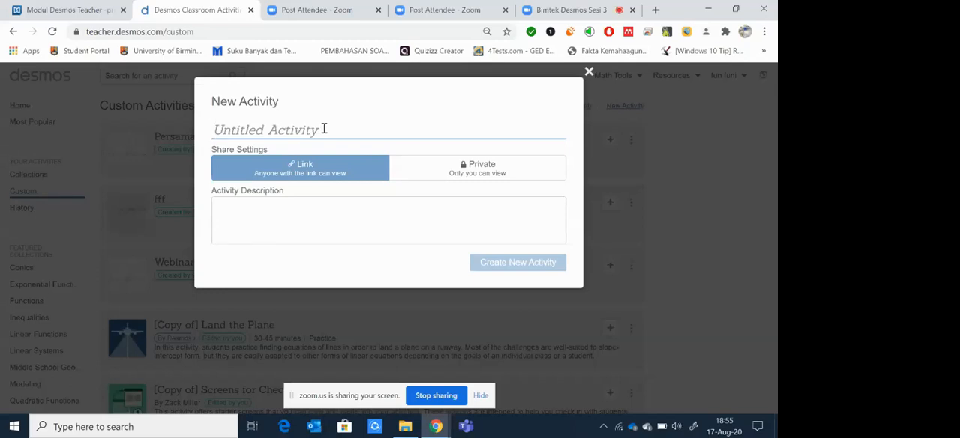
type("AKtiv")
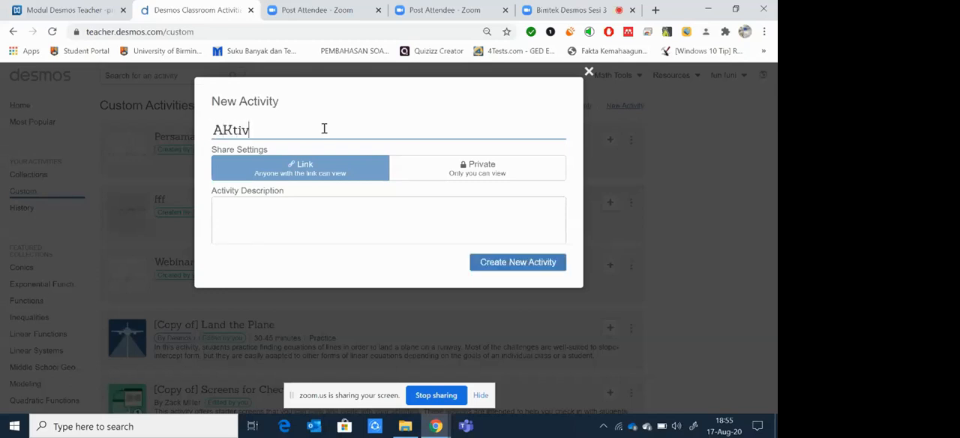
type("itas")
key("BackSpace")
key("BackSpace")
key("BackSpace")
key("BackSpace")
key("BackSpace")
key("BackSpace")
key("BackSpace")
key("BackSpace")
key("BackSpace")
type("Trial")
left_click(274, 210)
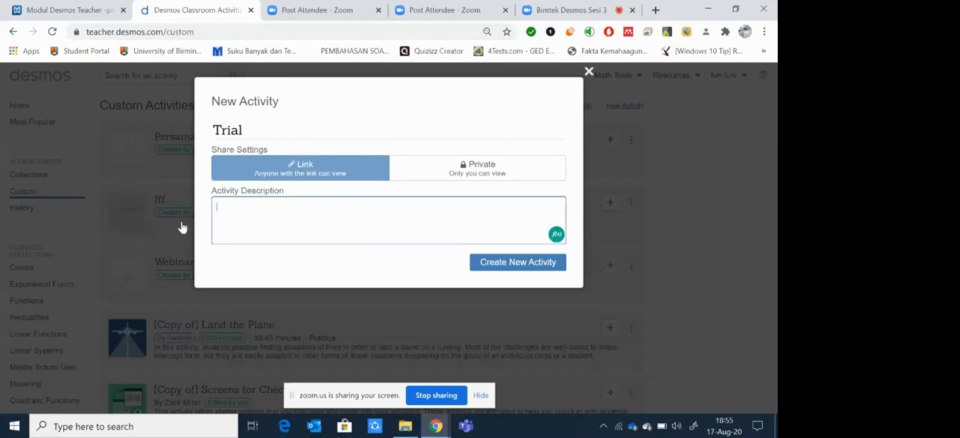
left_click(556, 235)
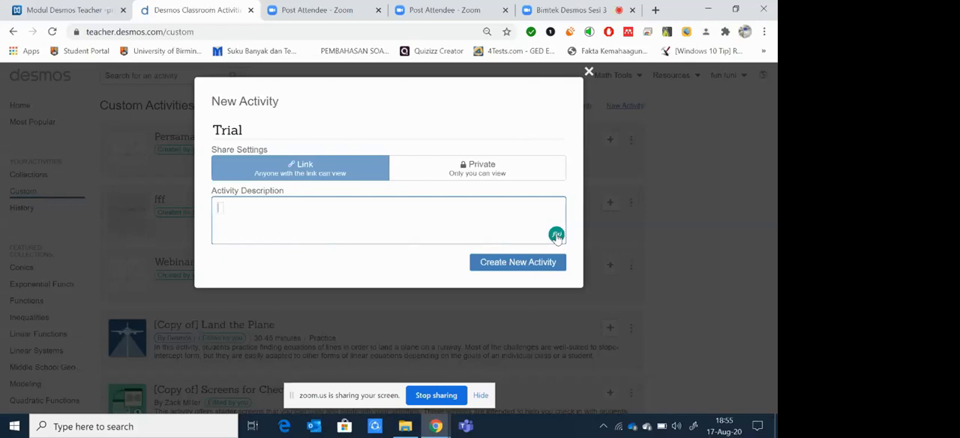
left_click(512, 261)
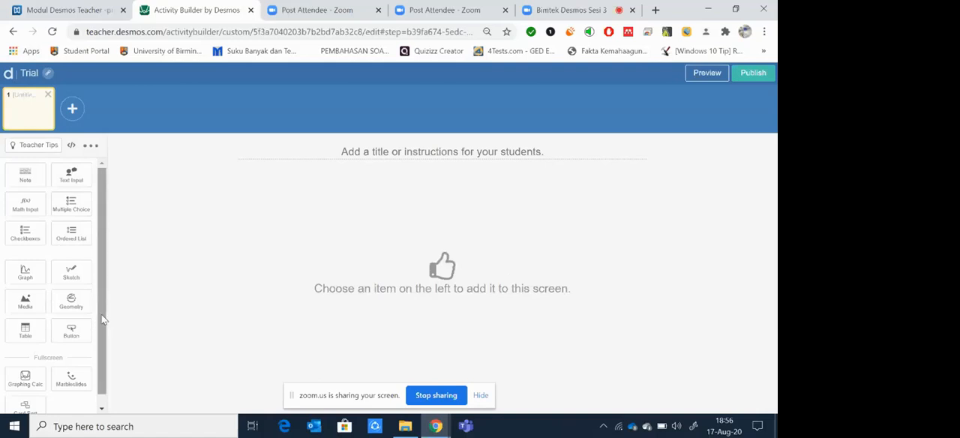
Step: Add a Graph component to the first screen of the activity and convert it to a Graphing Calculator
scroll(103, 326, "down", 1)
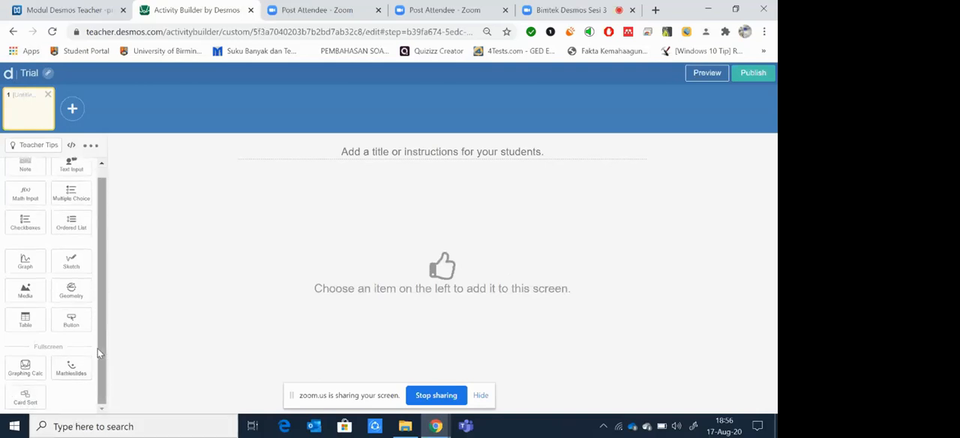
scroll(97, 348, "up", 1)
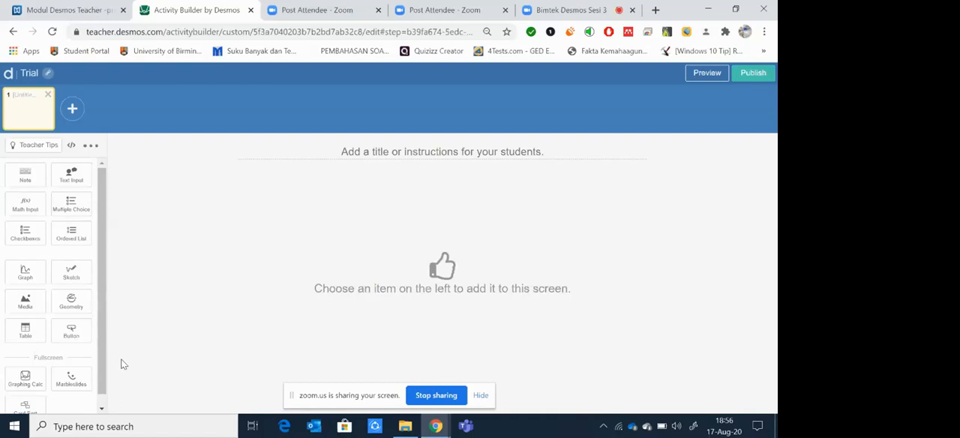
left_click(24, 275)
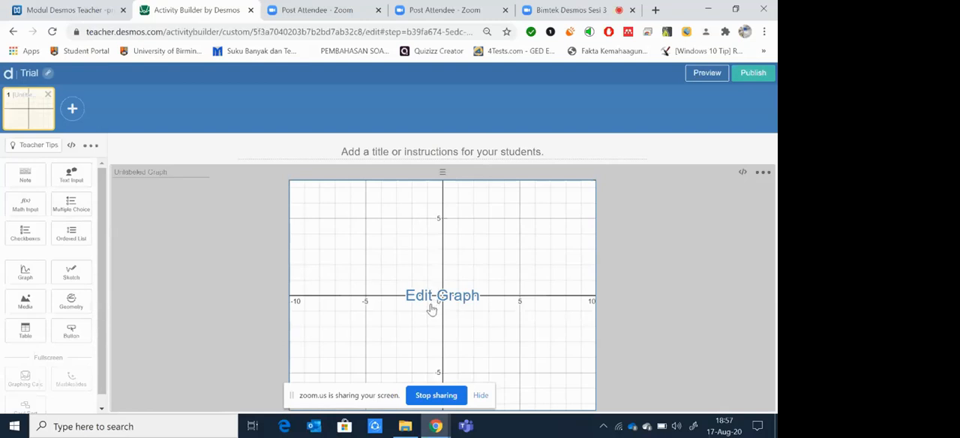
left_click(767, 176)
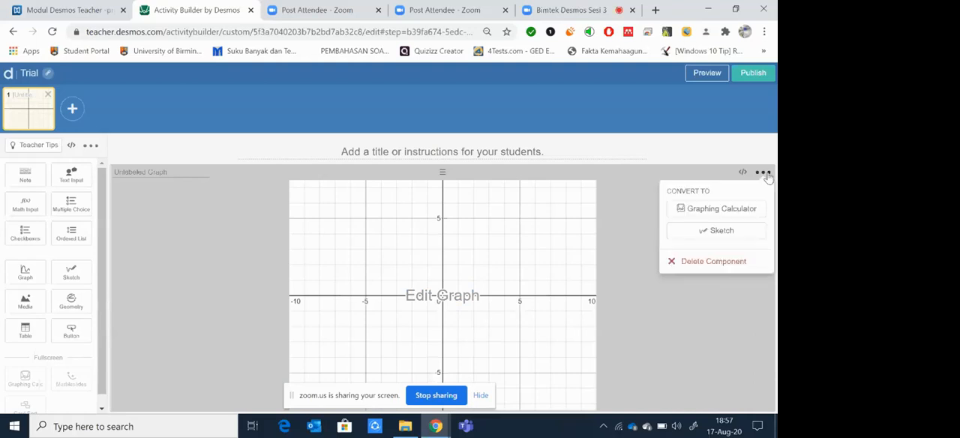
left_click(733, 214)
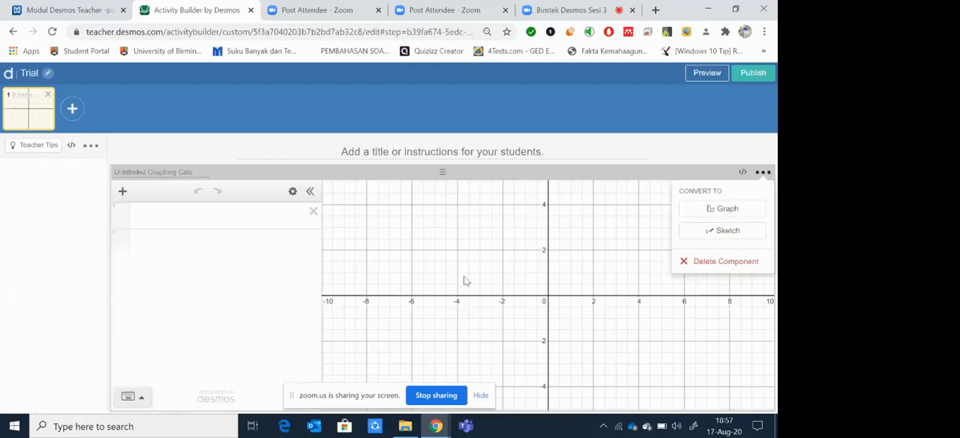
left_click(764, 158)
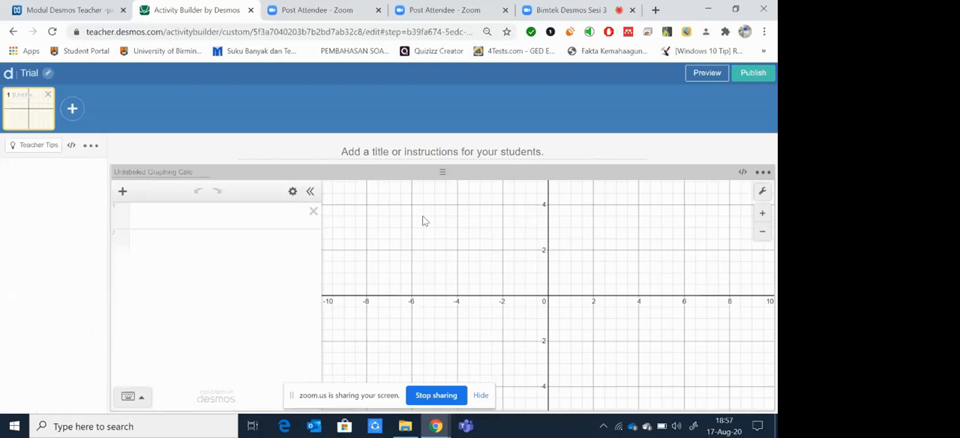
Step: Plot the point (1,2) in the first expression and label it A
left_click(189, 215)
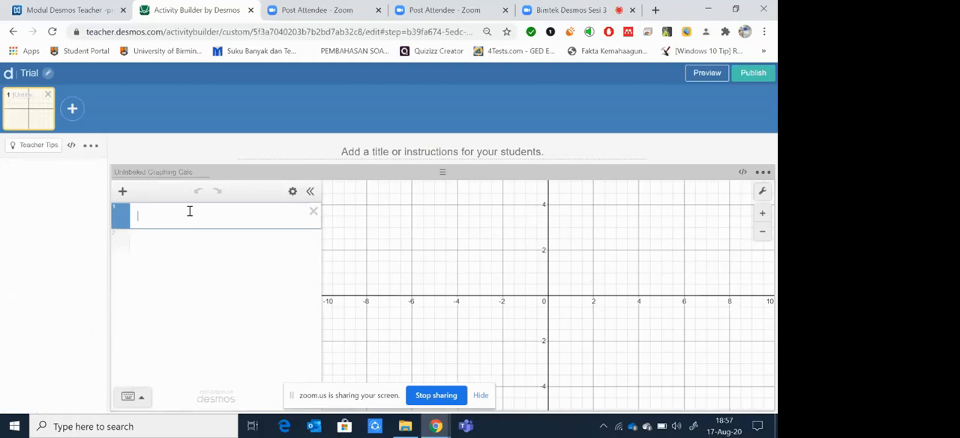
type("(")
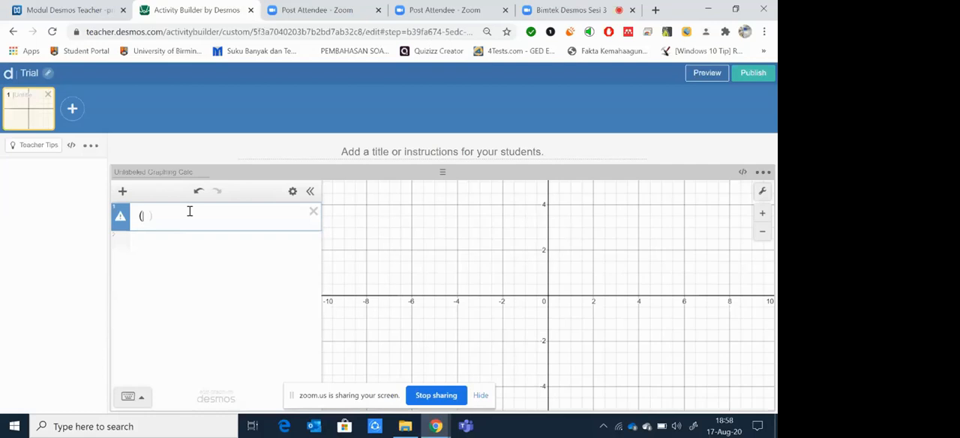
type("1,2")
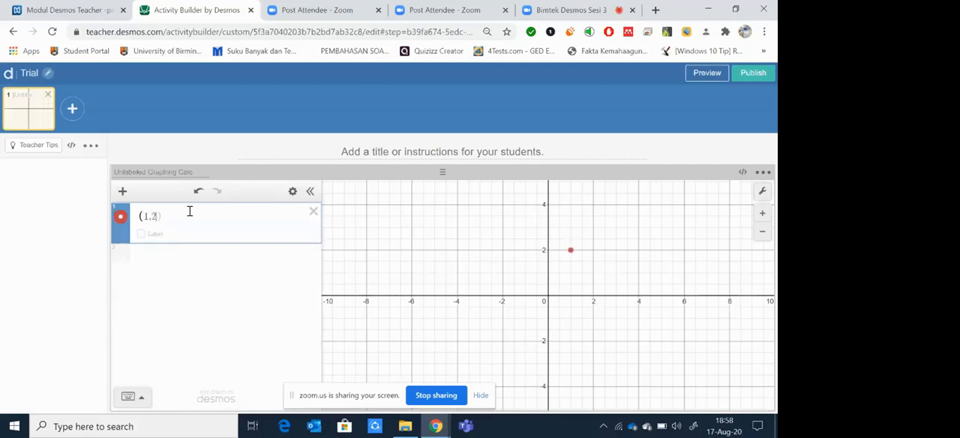
type(")")
left_click(141, 235)
left_click(174, 233)
type("A")
Step: Enter (x,0) as the second expression of the graphing calculator
left_click(187, 257)
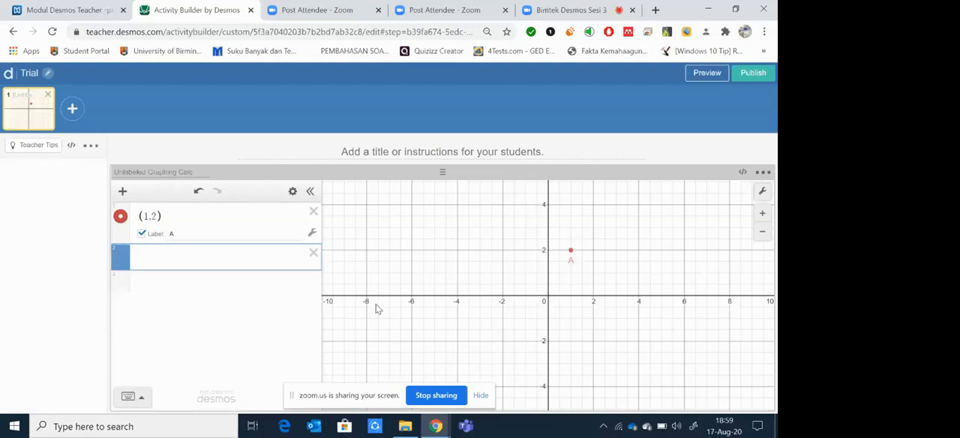
type("(")
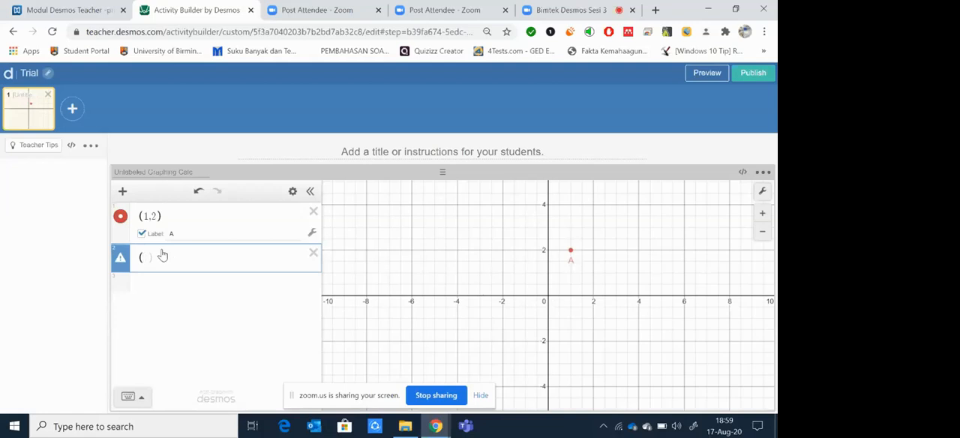
type("x")
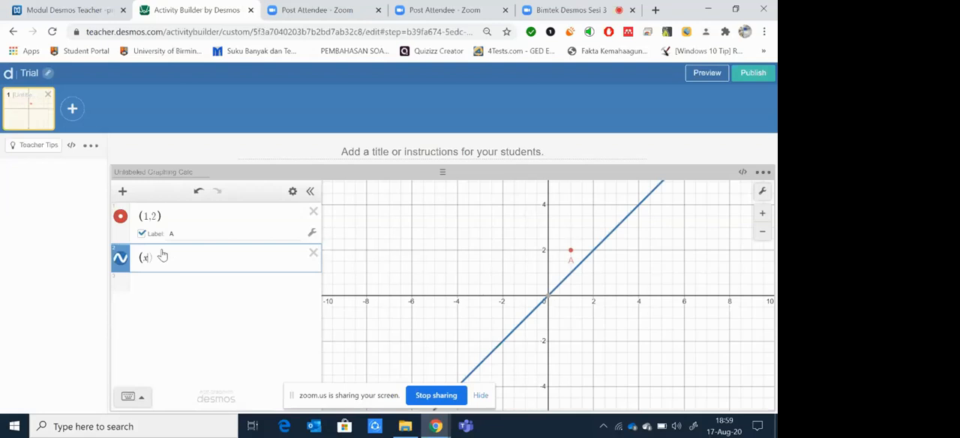
type(",")
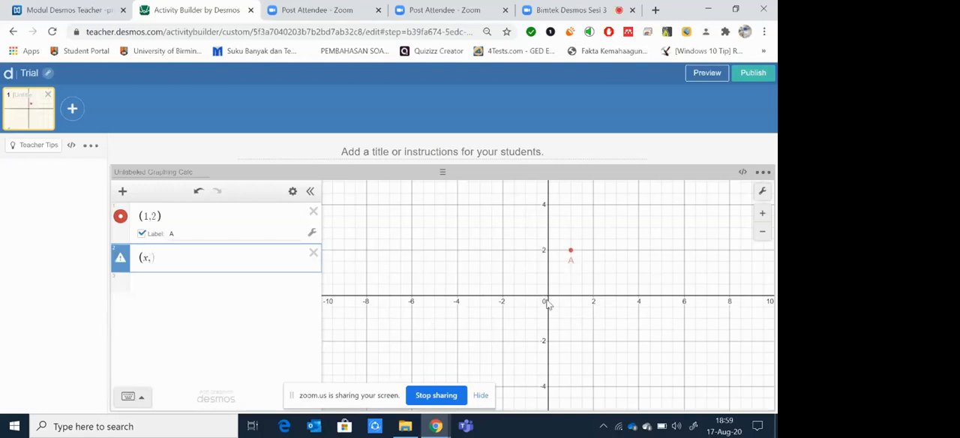
type("0")
key("Return")
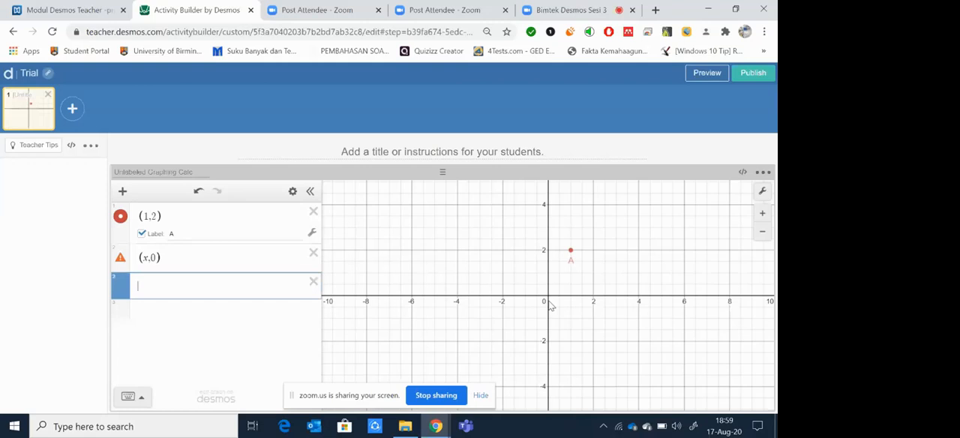
Step: Replace x with a in the second expression to make it (a,0), and add a slider for a
left_click(148, 257)
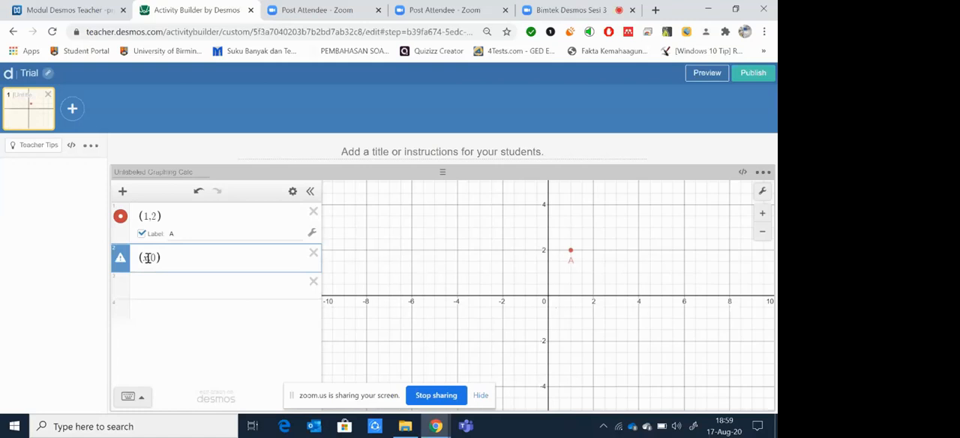
key("BackSpace")
type("a")
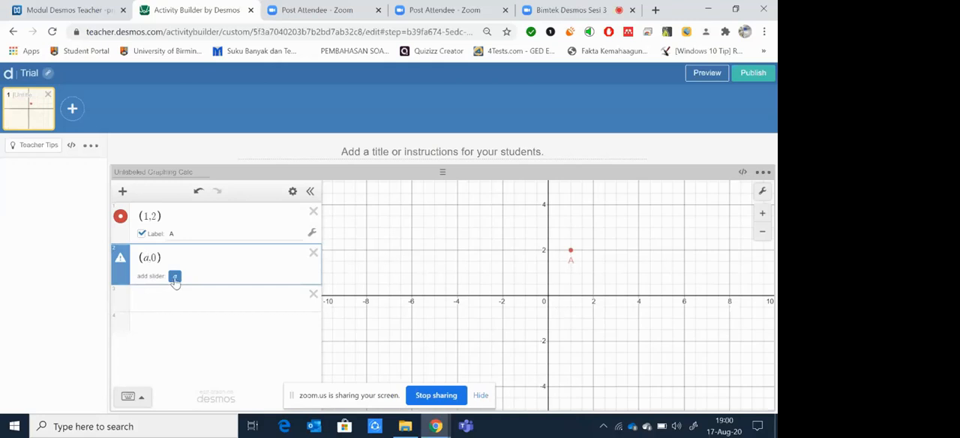
left_click(174, 278)
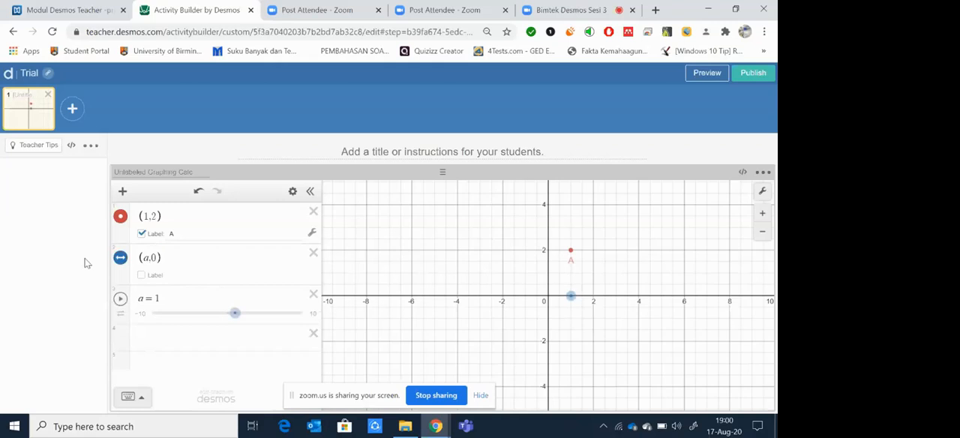
Step: Label the movable point (a,0) as B and move it along the x-axis to a = -3.48
left_click(141, 276)
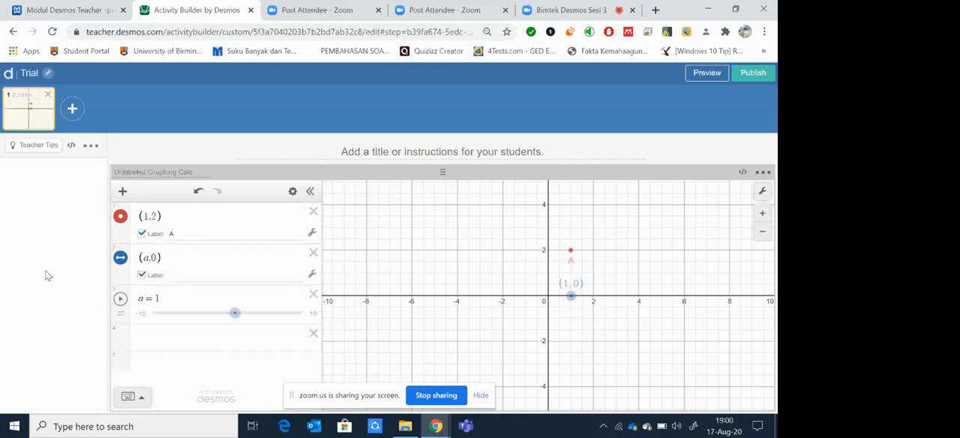
left_click(184, 277)
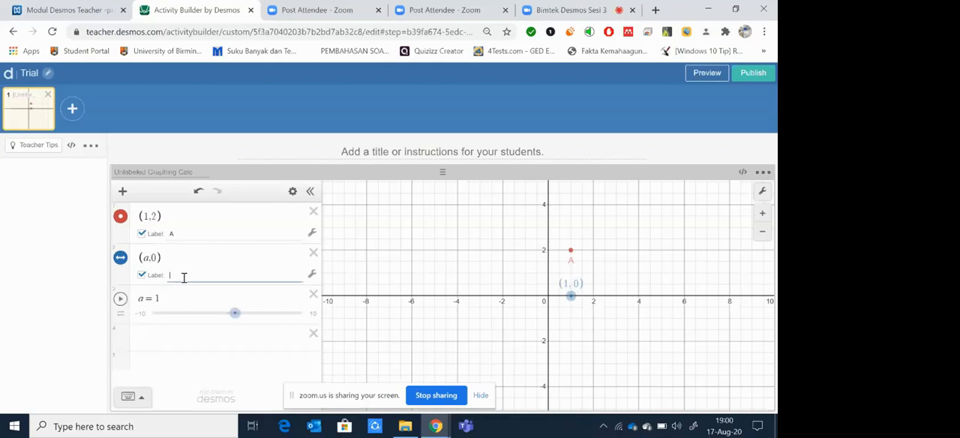
type("B")
mouse_move(571, 295)
left_mouse_down()
mouse_move(589, 297)
mouse_move(531, 311)
mouse_move(439, 308)
mouse_move(585, 298)
left_mouse_up()
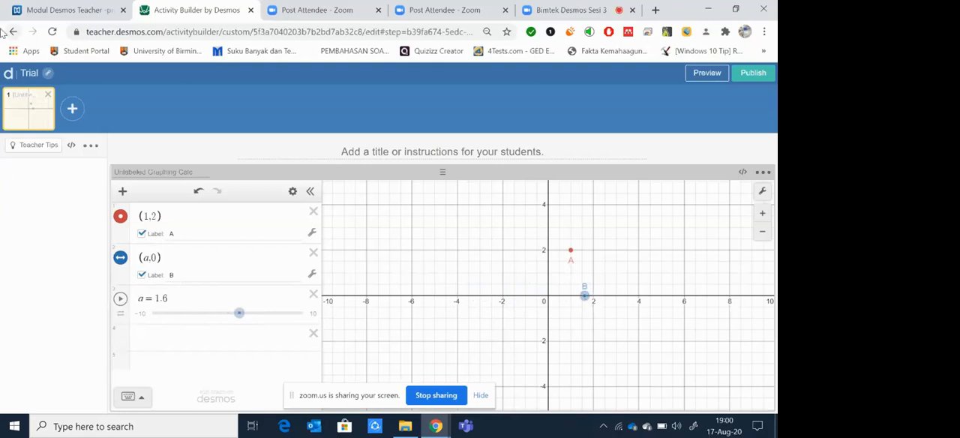
left_click_drag(585, 295, 469, 295)
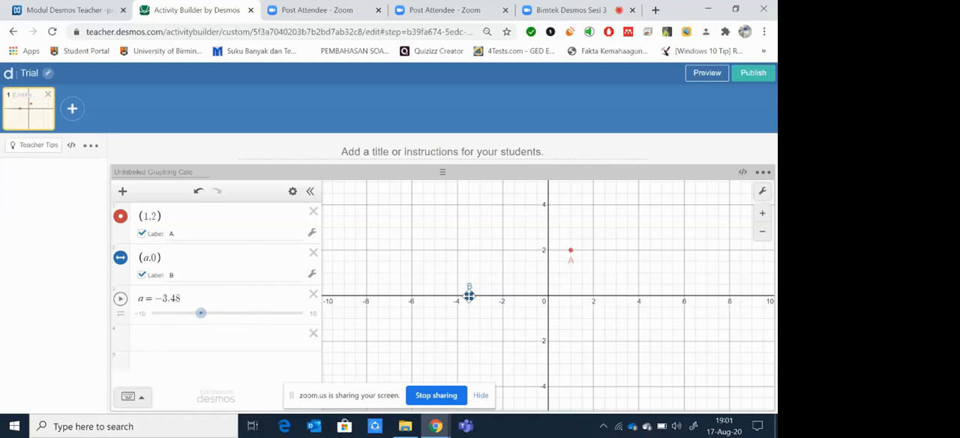
left_click(585, 9)
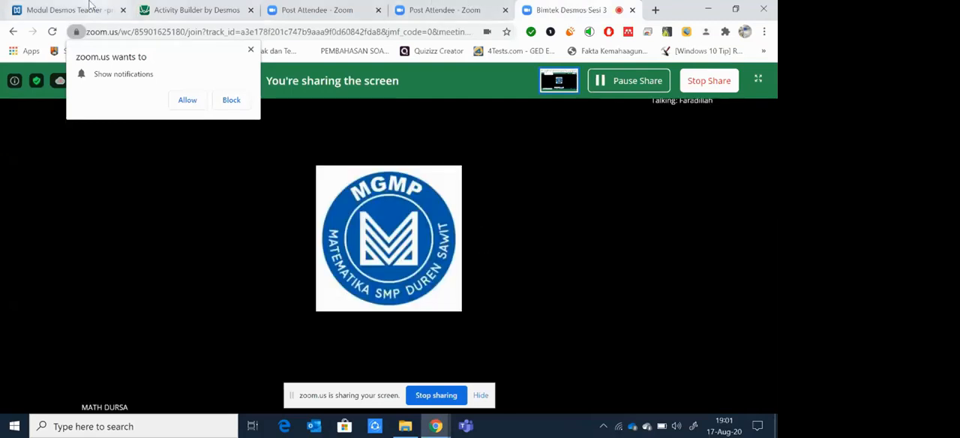
left_click(171, 5)
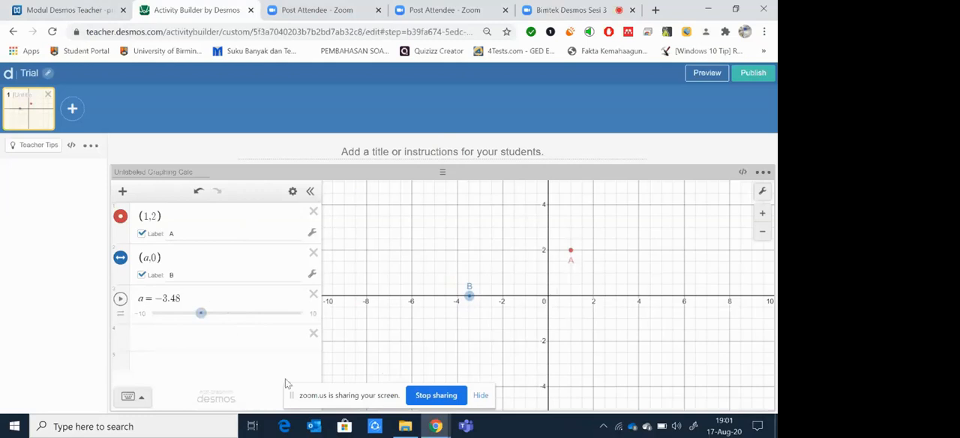
Step: Enter the point (0,b) as the fourth expression and add a slider for b
left_click(147, 338)
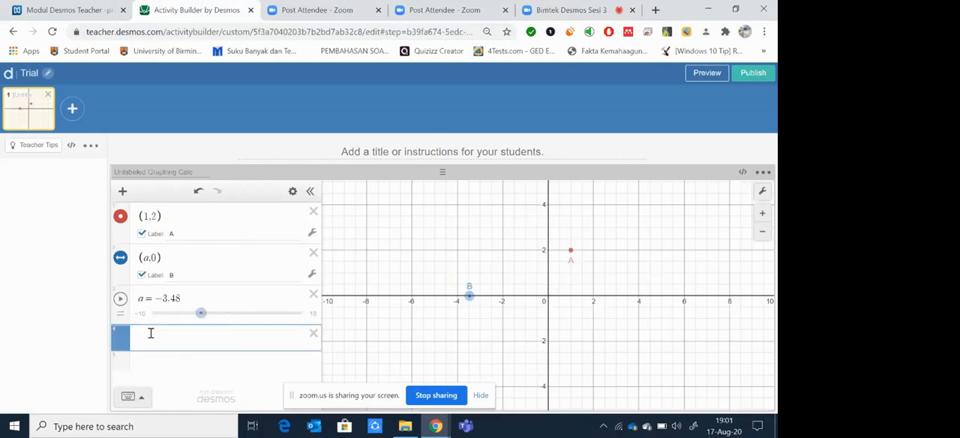
type("(")
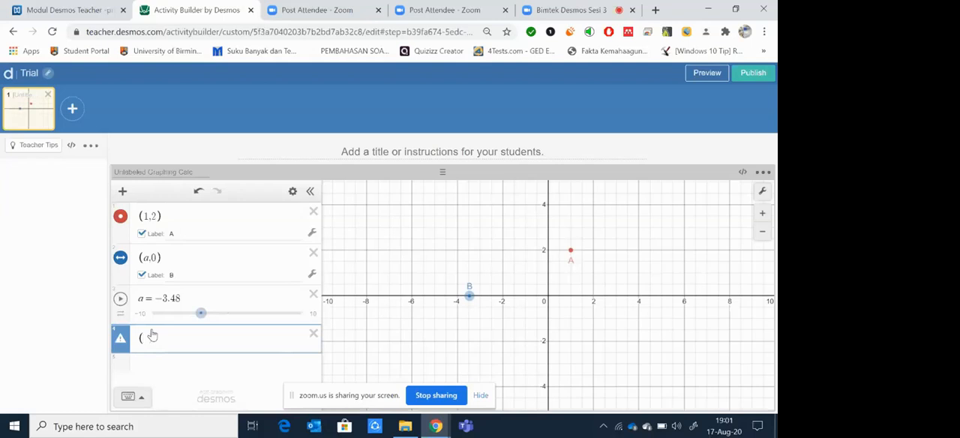
type("0,b")
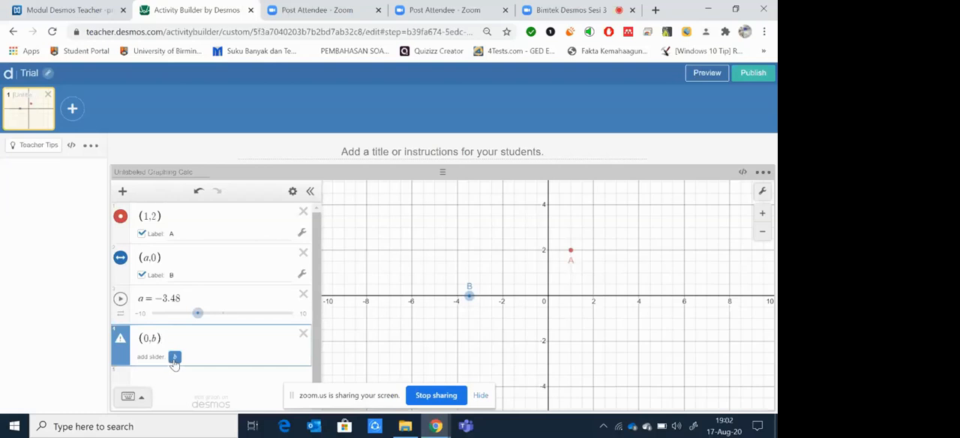
left_click(174, 358)
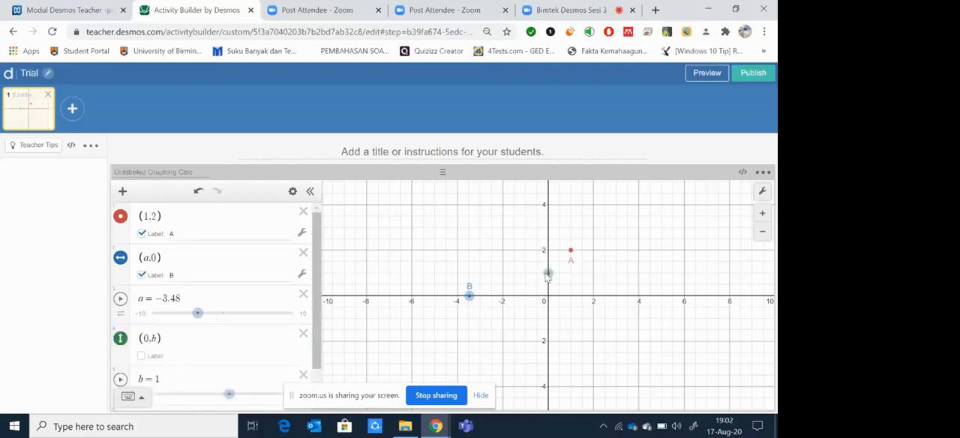
Step: Move the (0,b) point down the y-axis to b = -2.85 and point B along the x-axis to a = -2.7
left_click_drag(536, 280, 548, 360)
left_click_drag(468, 297, 636, 296)
left_click_drag(566, 309, 489, 311)
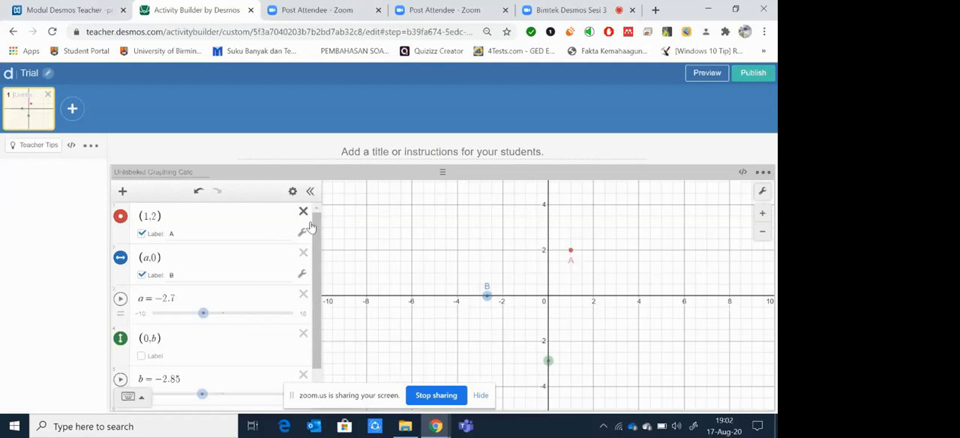
Step: Switch to the Zoom meeting to read its group chat, dismissing the notification request, and return to the Desmos activity
left_click(601, 7)
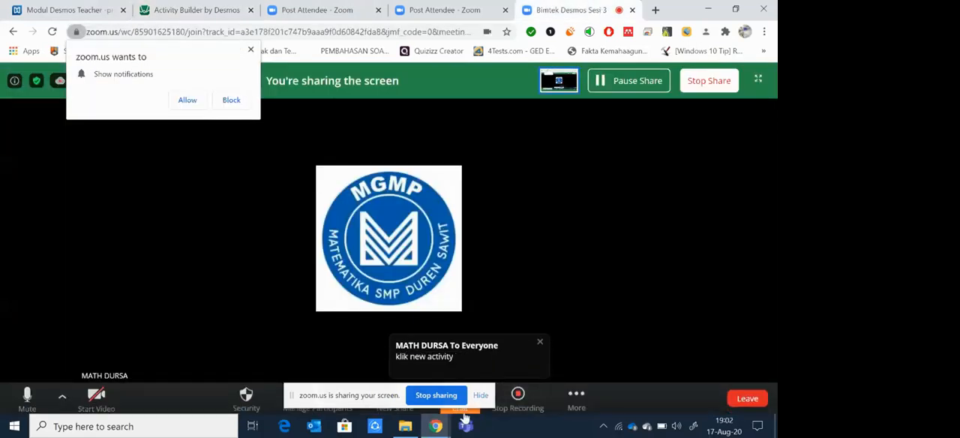
left_click(464, 415)
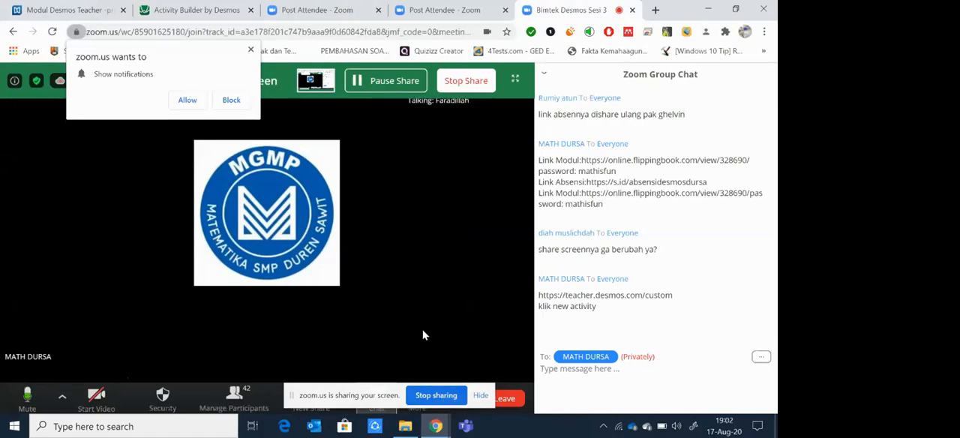
left_click(251, 50)
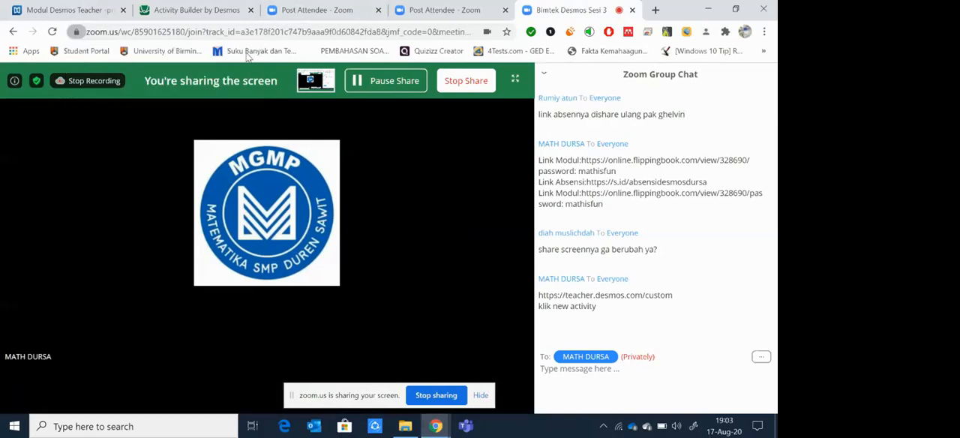
left_click(163, 6)
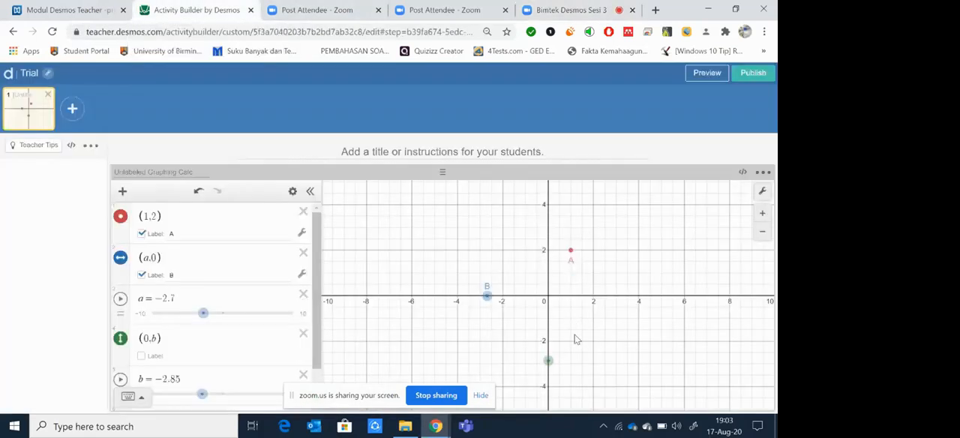
Step: Shift point B to a = -2.32 and the point on the y-axis to b = -2.44
mouse_move(489, 296)
left_mouse_down()
mouse_move(621, 303)
mouse_move(496, 304)
left_mouse_up()
mouse_move(548, 360)
left_mouse_down()
mouse_move(557, 324)
mouse_move(547, 351)
left_mouse_up()
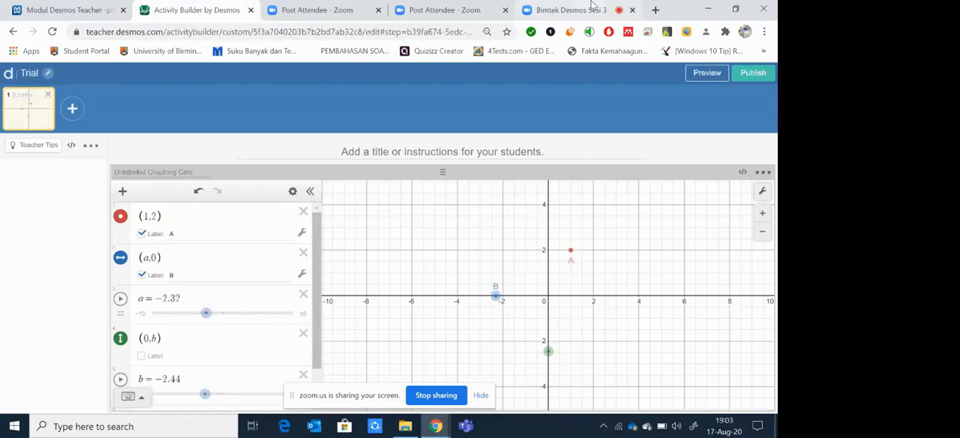
Step: Check the group chat and its attendee chat permissions in the Zoom meeting and return to the Desmos activity
left_click(591, 6)
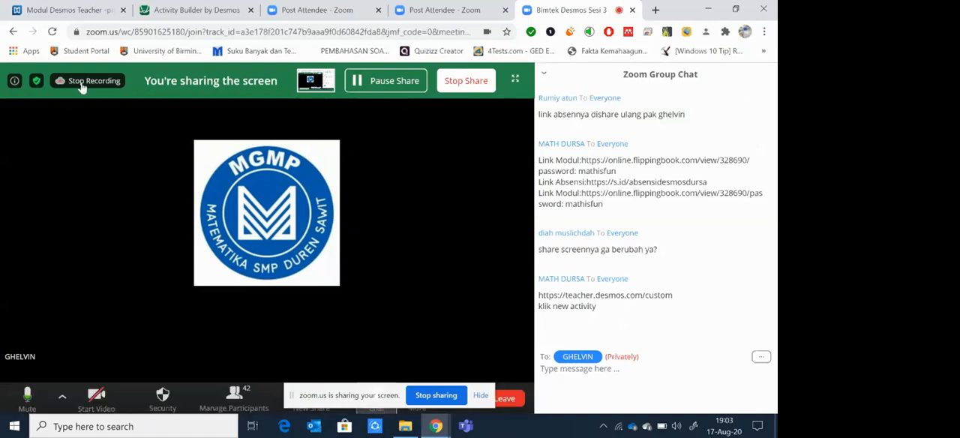
left_click(208, 6)
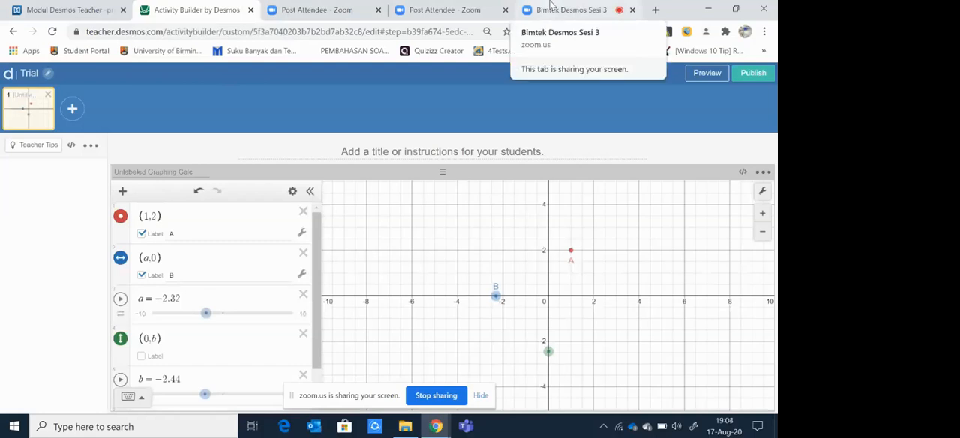
left_click(550, 10)
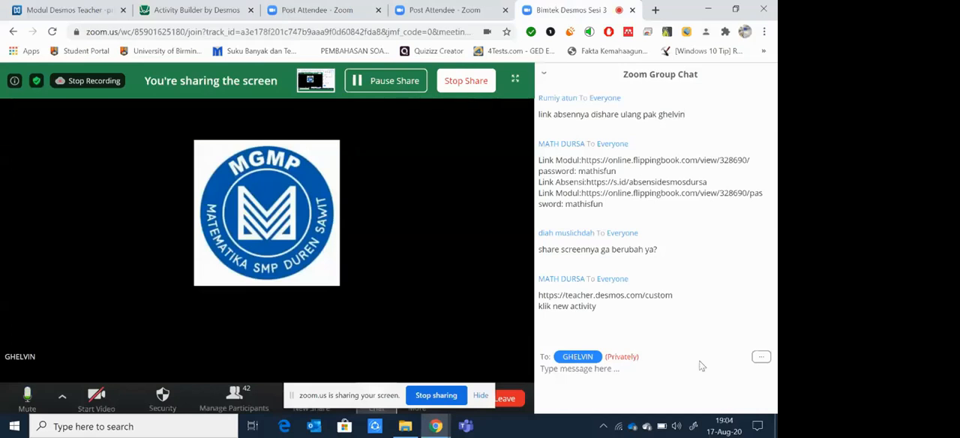
left_click(761, 358)
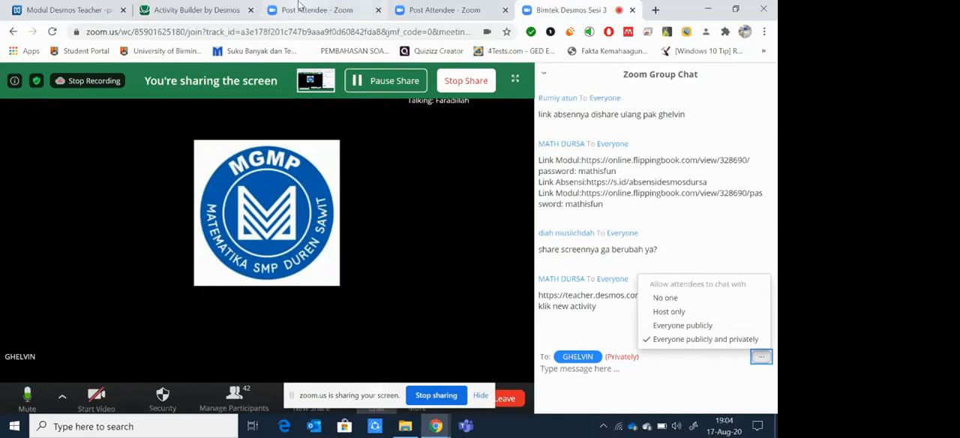
left_click(195, 6)
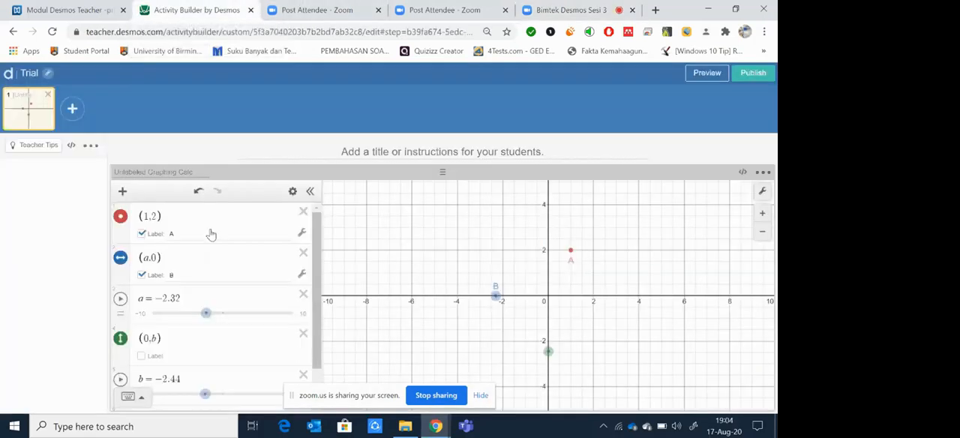
Step: Enter the point (c,d) as the sixth expression and add sliders for both c and d
scroll(317, 261, "down", 2)
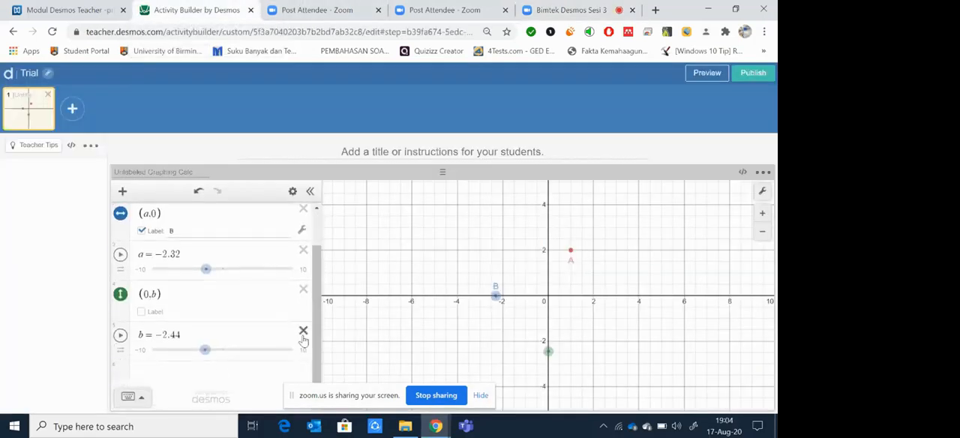
left_click(146, 373)
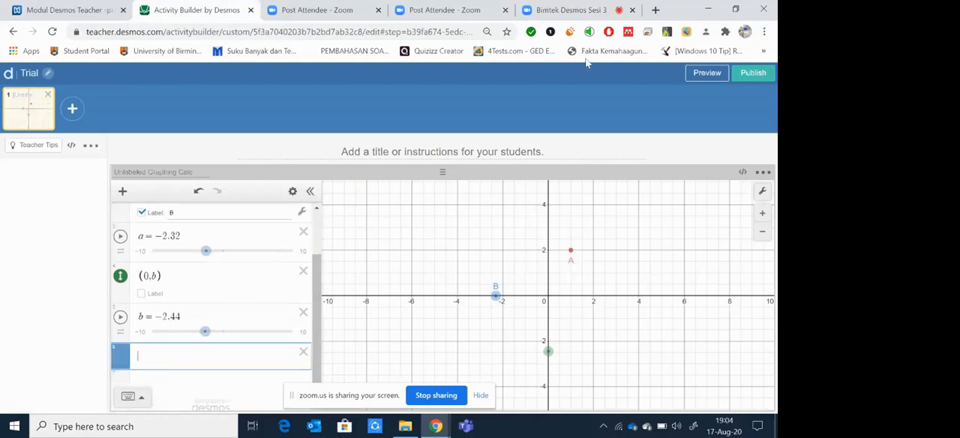
left_click(609, 7)
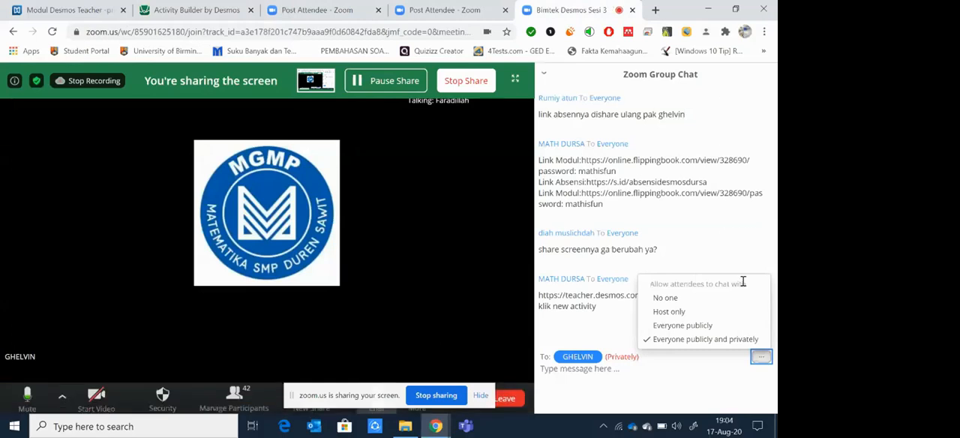
left_click(198, 8)
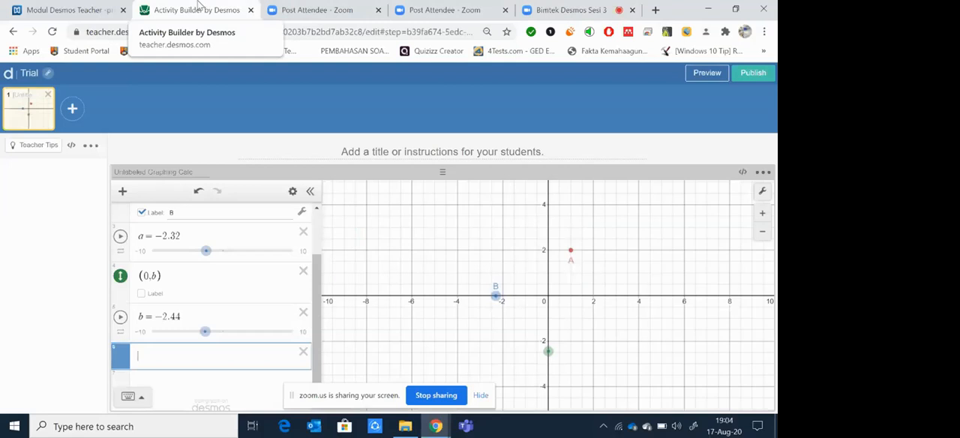
type("(c")
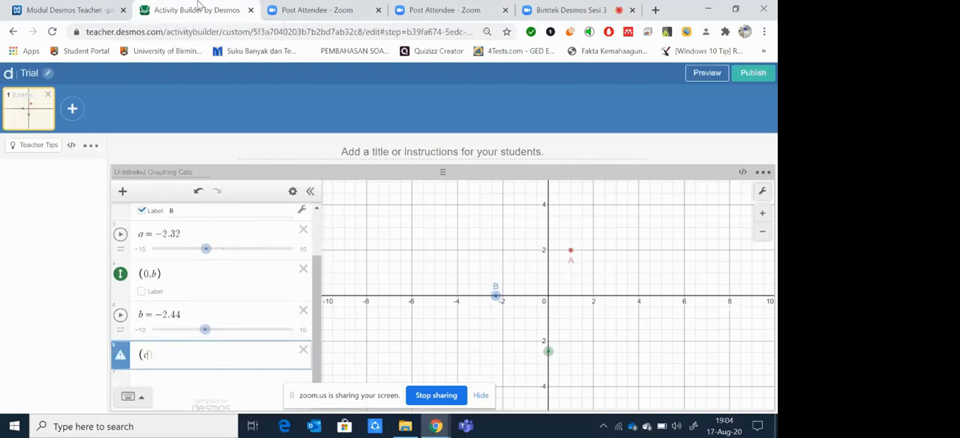
type(",d)")
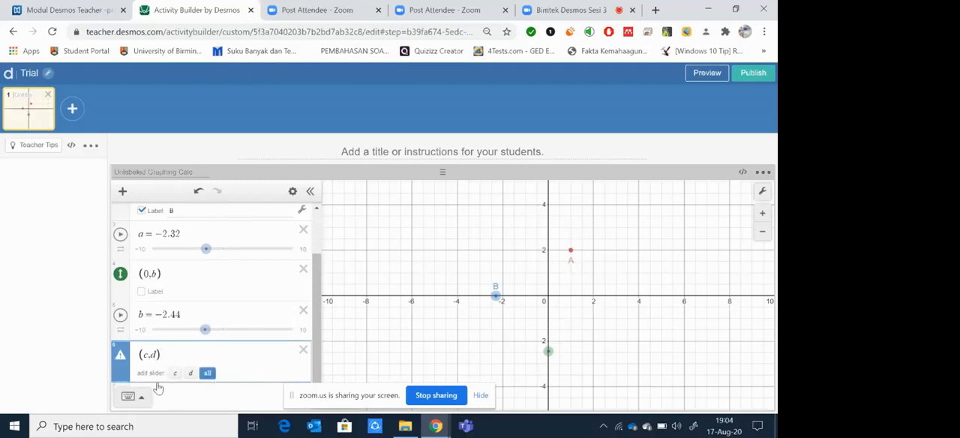
left_click(207, 374)
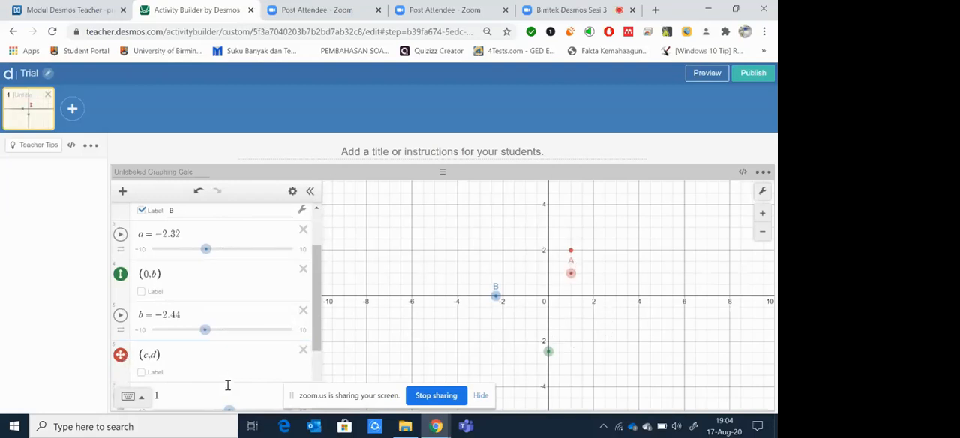
Step: Label the freely movable point (c,d) as titik and move it to about (-1.7, 3)
left_click(143, 372)
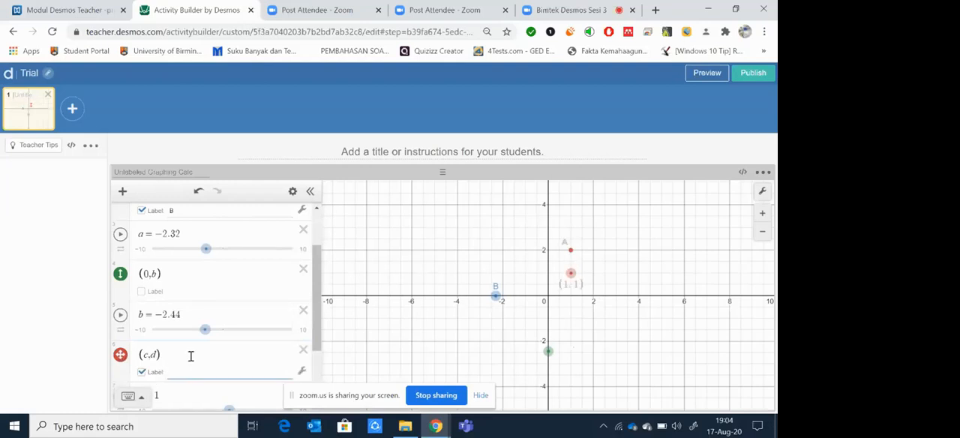
type("titik")
left_click_drag(571, 273, 508, 228)
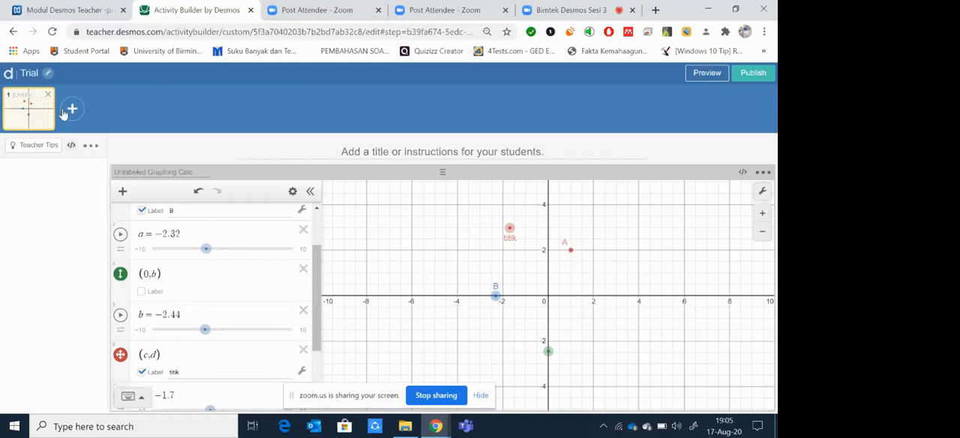
Step: Switch to the Modul Desmos Teacher flipbook in FlippingBook and page forward to pages 12-13
left_click(57, 14)
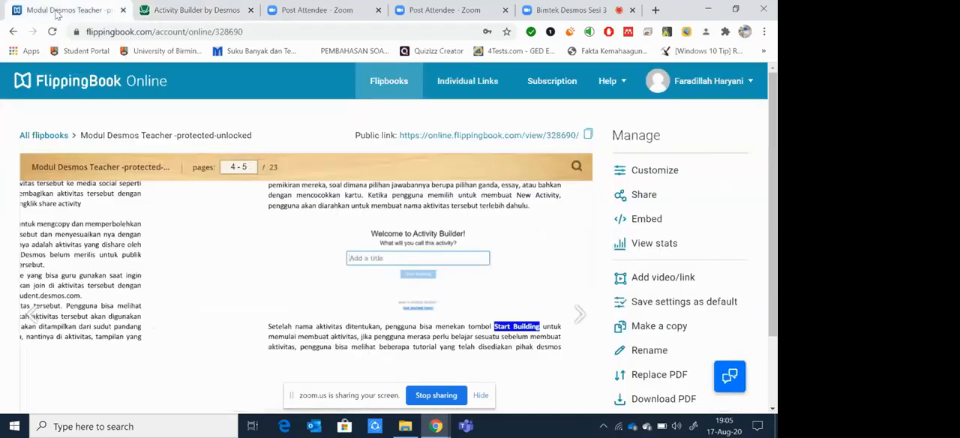
left_click(576, 316)
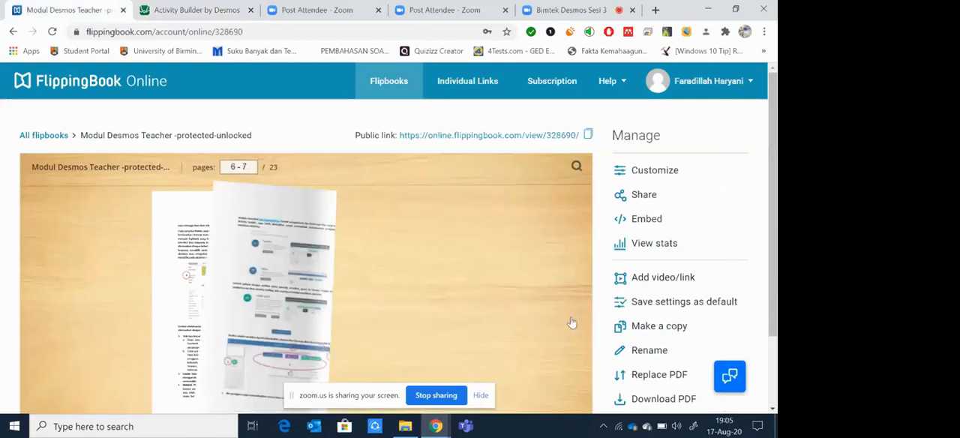
left_click(479, 314)
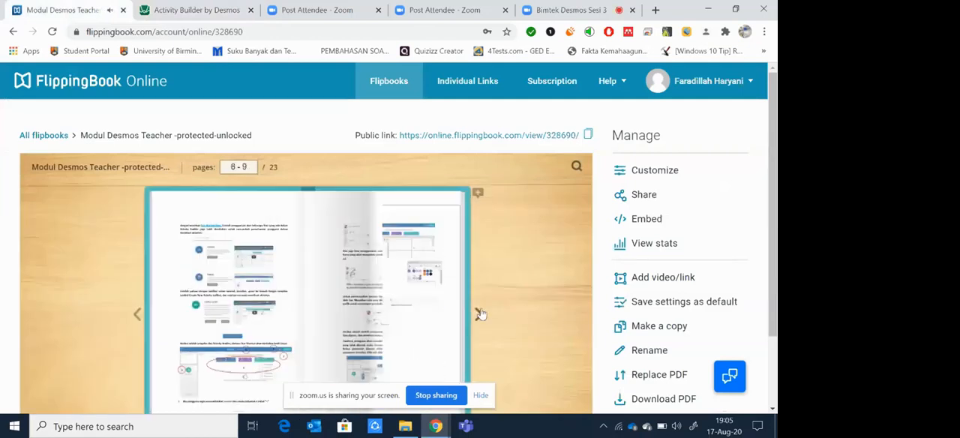
left_click(479, 313)
left_click(479, 313)
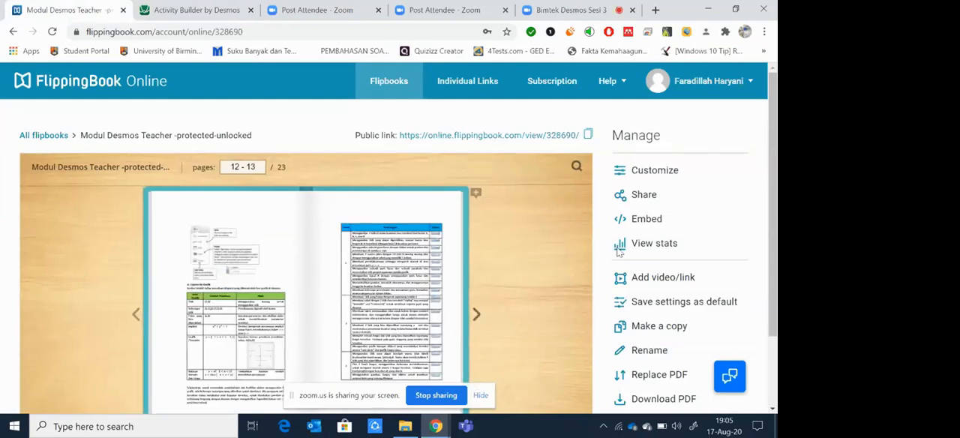
scroll(711, 270, "down", 2)
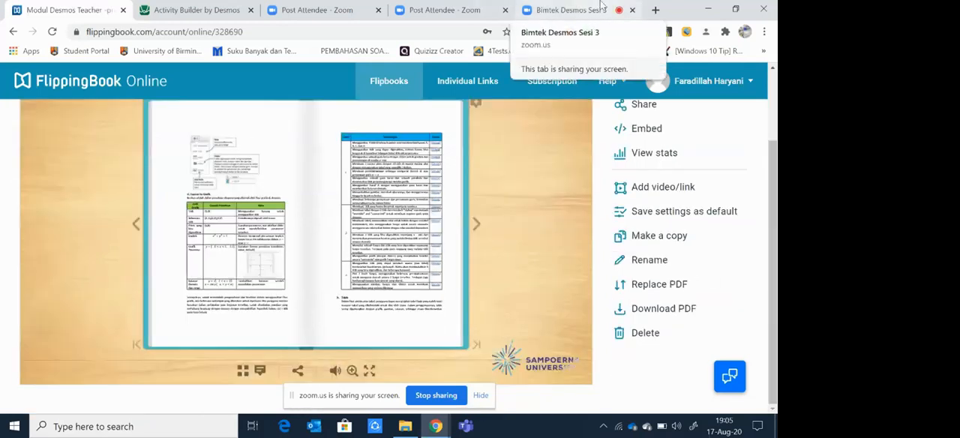
Step: Arrange the module flipbook and the Desmos activity in separate windows side by side, accepting the smaller window for Desmos
right_click(14, 32)
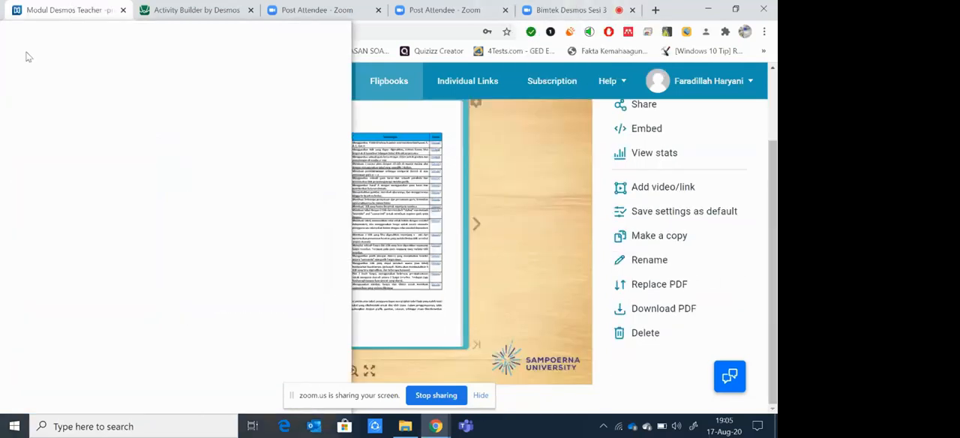
left_click_drag(28, 57, 0, 171)
left_click(582, 150)
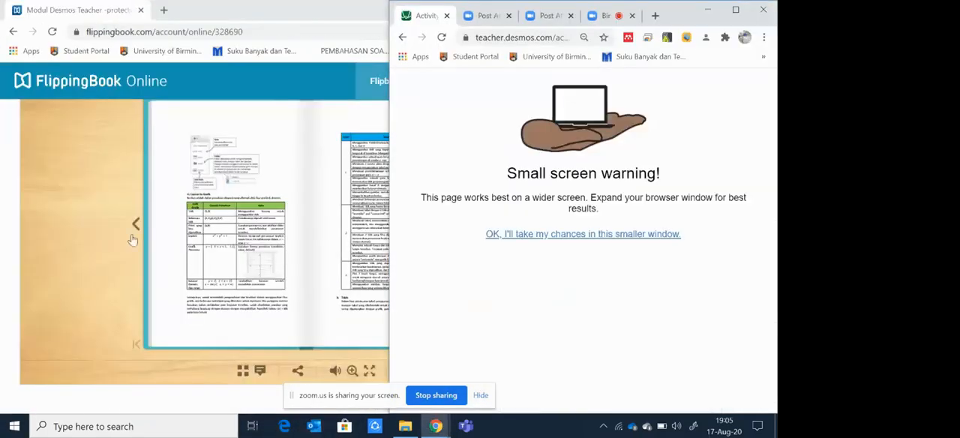
left_click(632, 238)
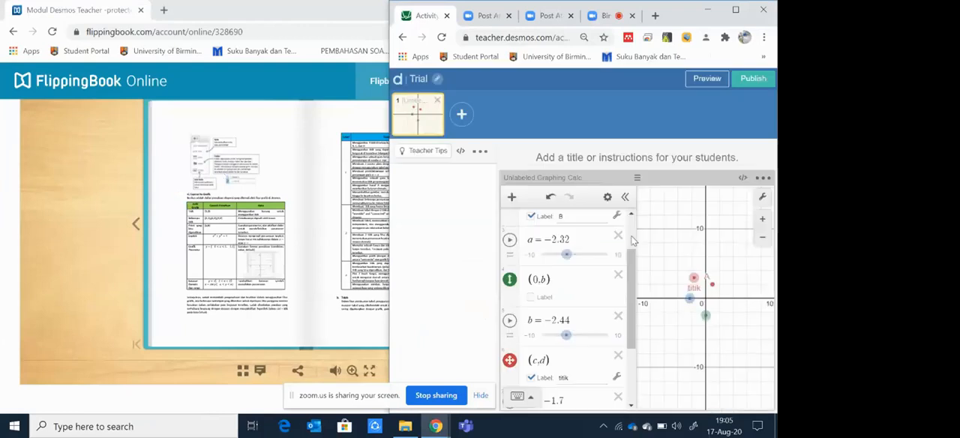
left_click_drag(678, 10, 777, 37)
left_click(313, 159)
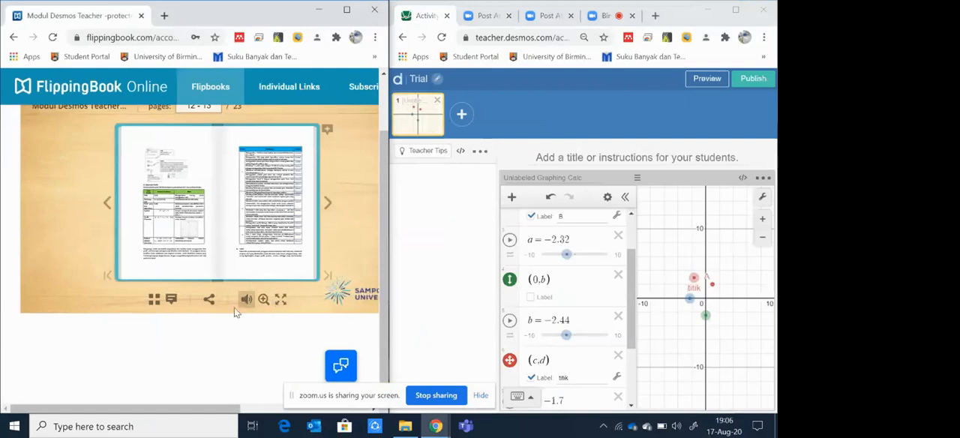
Step: Enlarge the flipbook page and read the list of graphing challenges in the Tantangan table
left_click(261, 300)
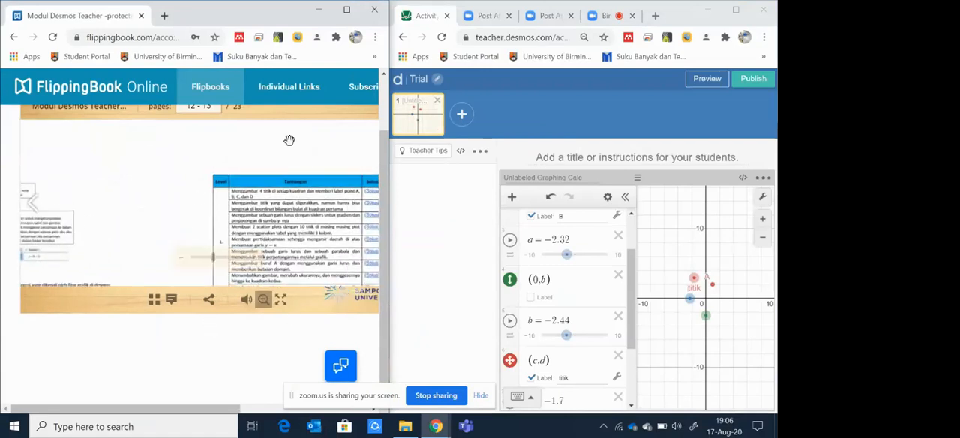
left_click_drag(274, 16, 1, 56)
left_click_drag(204, 229, 204, 217)
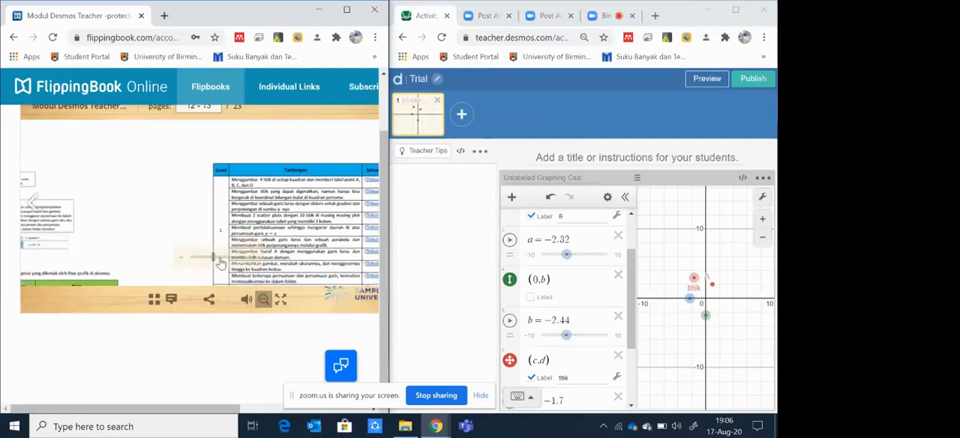
Step: Maximize the flipbook window and open the solution for the challenge about a point moving only on whole-number coordinates in the first quadrant
left_click_drag(213, 257, 222, 257)
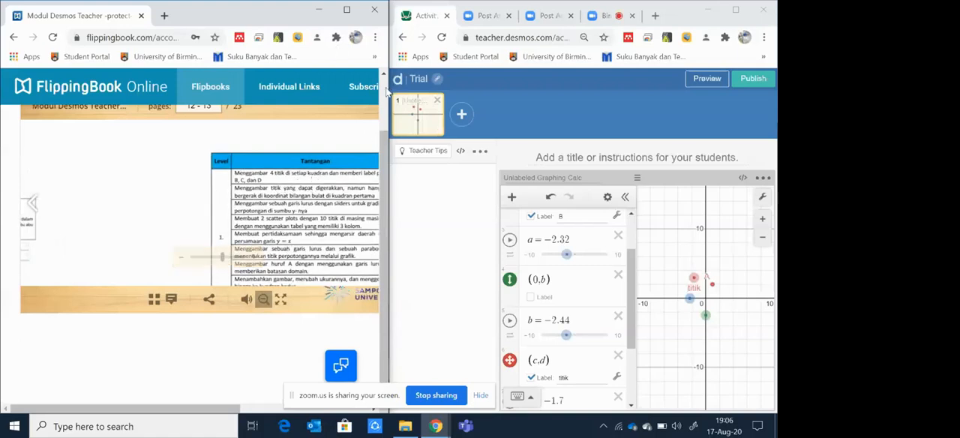
mouse_move(388, 88)
left_click_drag(388, 87, 463, 88)
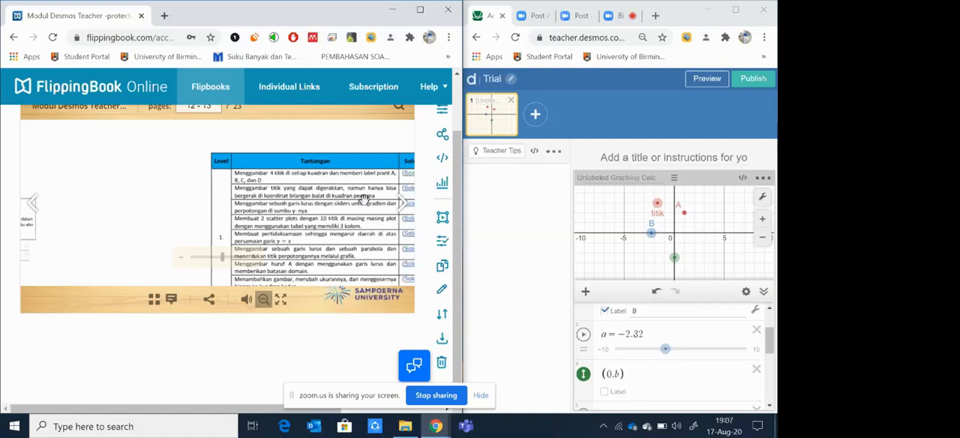
left_click(421, 11)
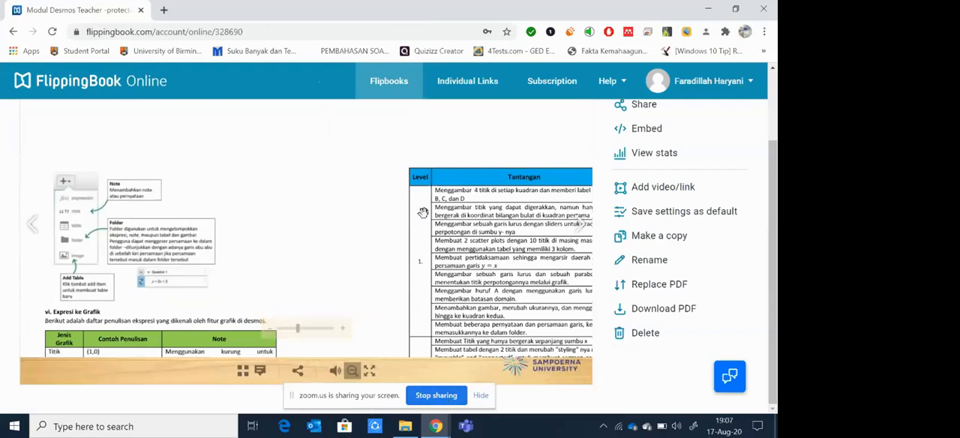
left_click_drag(354, 228, 249, 220)
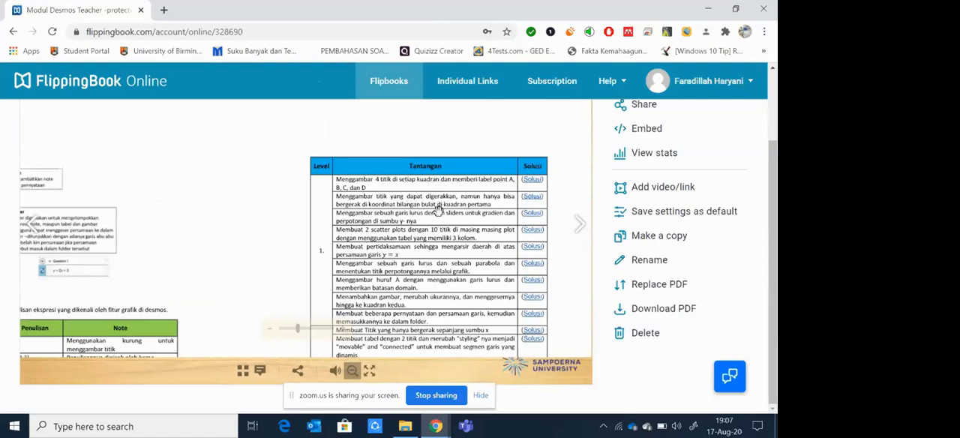
left_click(532, 197)
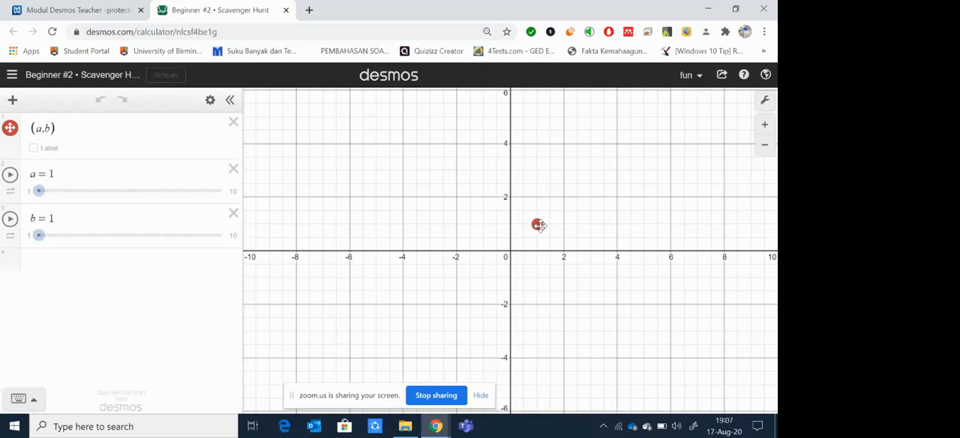
Step: Test the solution's movable point by placing it at (2,2), and inspect the limits and interval of the a and b sliders
mouse_move(539, 224)
left_mouse_down()
mouse_move(551, 217)
mouse_move(532, 220)
left_mouse_up()
left_click_drag(536, 224, 395, 222)
left_click_drag(538, 224, 563, 213)
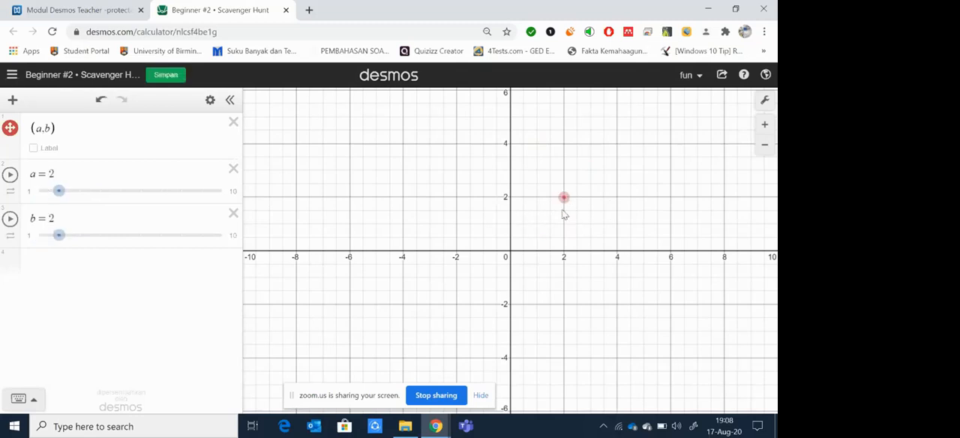
left_click(30, 192)
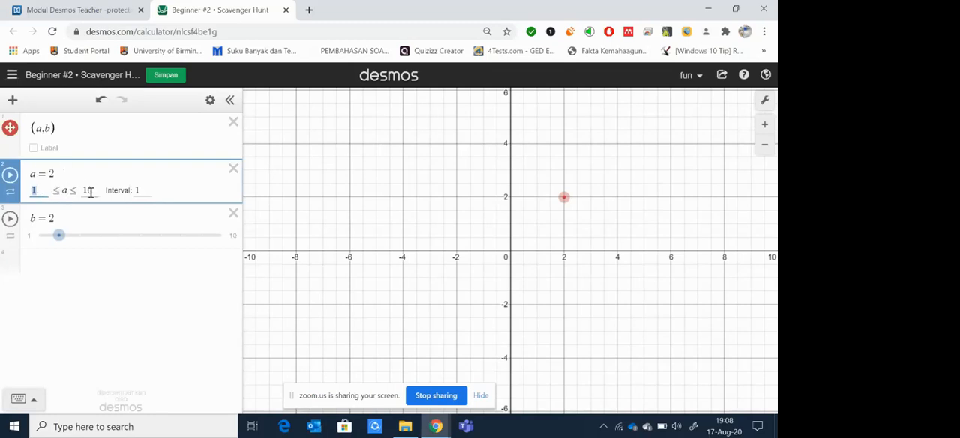
left_click(141, 189)
left_click(30, 237)
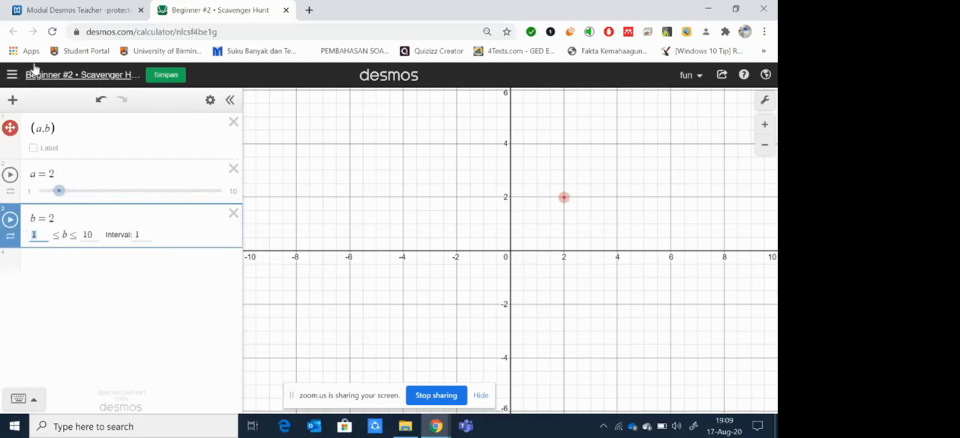
Step: Return to the module flipbook and read through the Tantangan challenges for levels 1 to 3
left_click(84, 7)
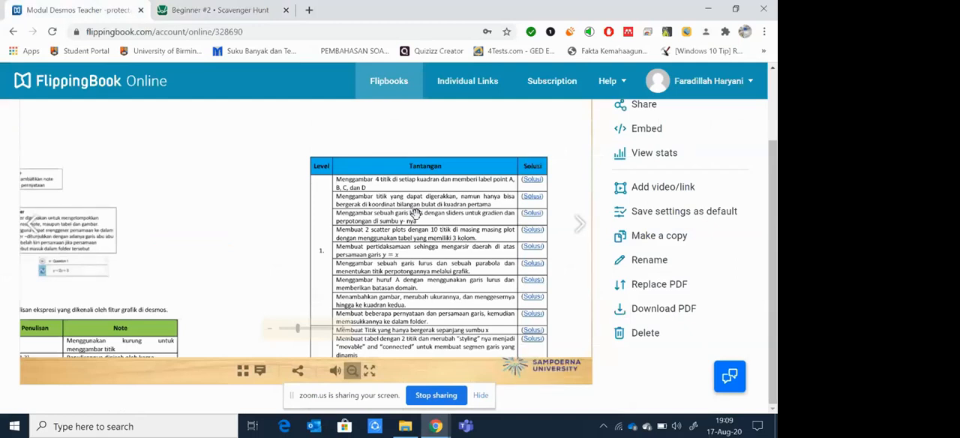
scroll(415, 214, "down", 1)
scroll(416, 213, "up", 1)
scroll(501, 203, "down", 1)
scroll(504, 204, "down", 1)
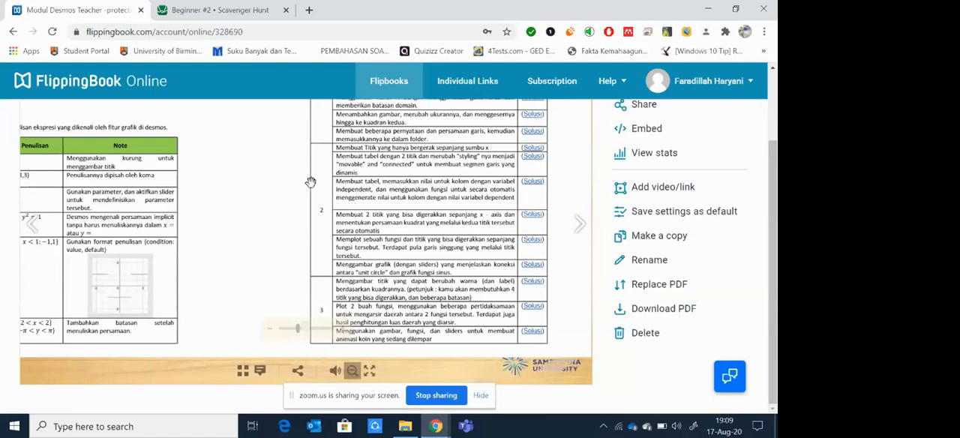
scroll(310, 182, "up", 5)
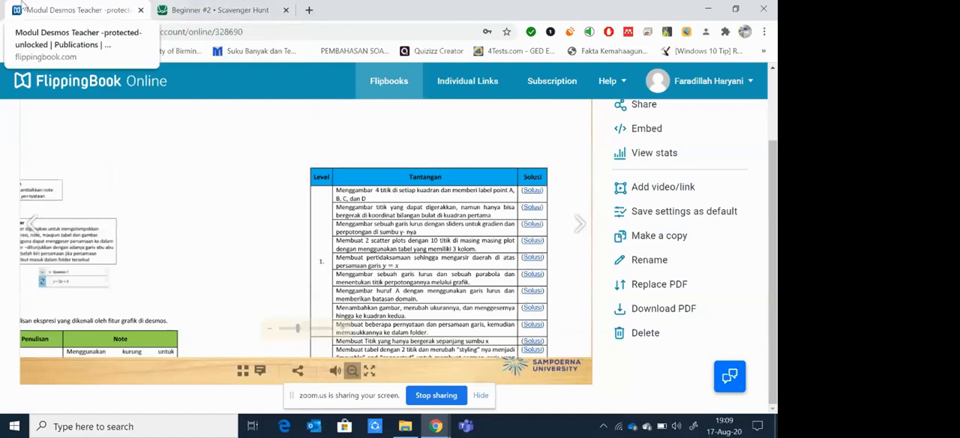
Step: Switch to the window with the Trial activity in Desmos Activity Builder and maximize it
mouse_move(435, 426)
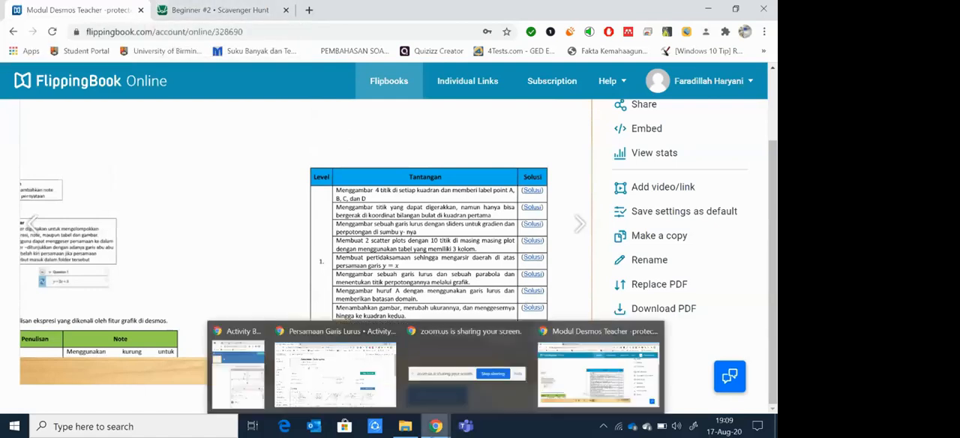
mouse_move(318, 373)
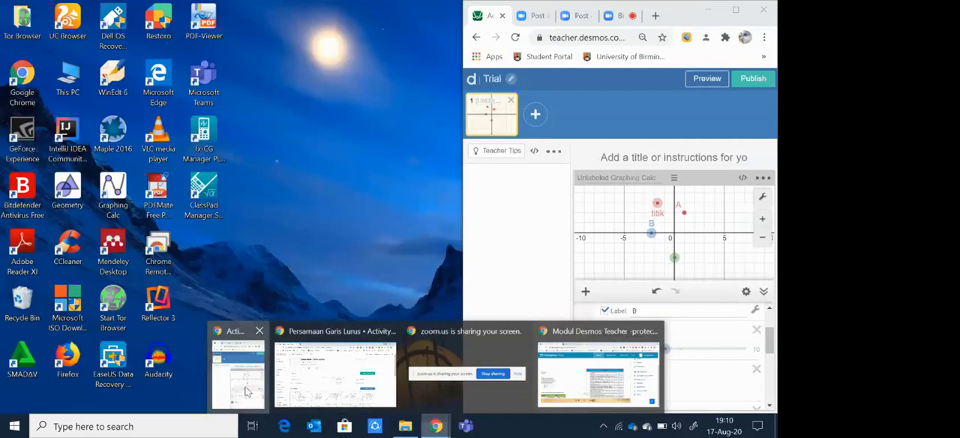
left_click(239, 372)
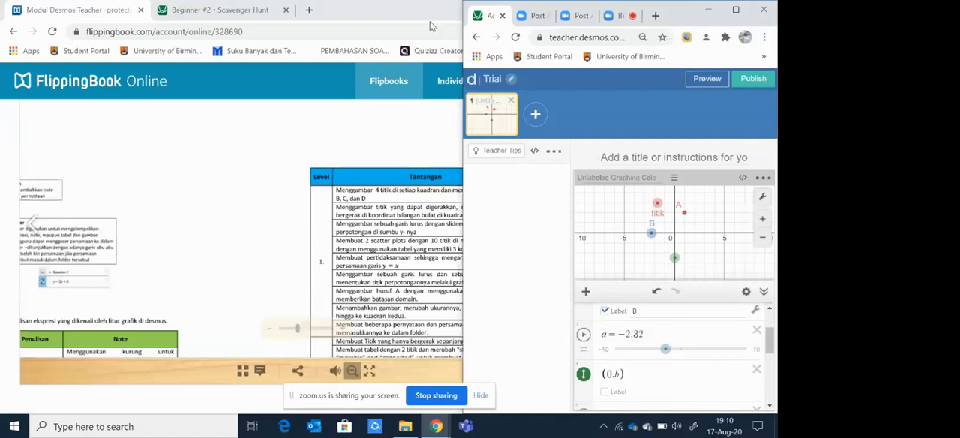
left_click(735, 11)
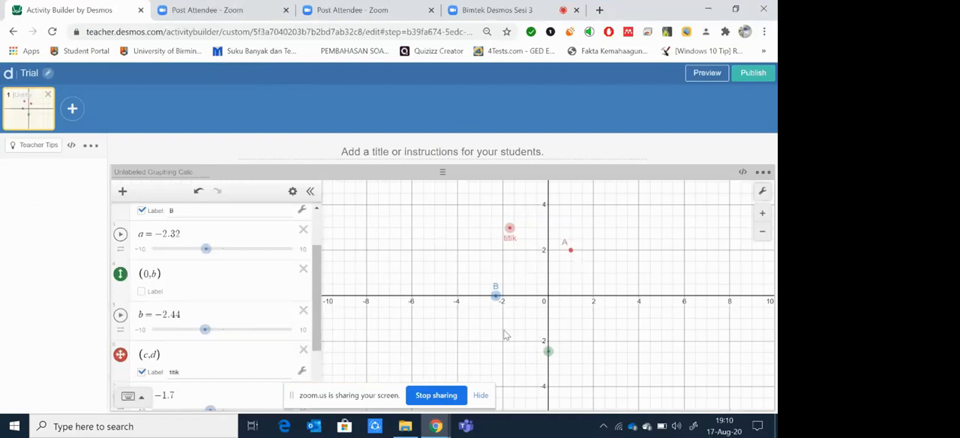
left_click(345, 153)
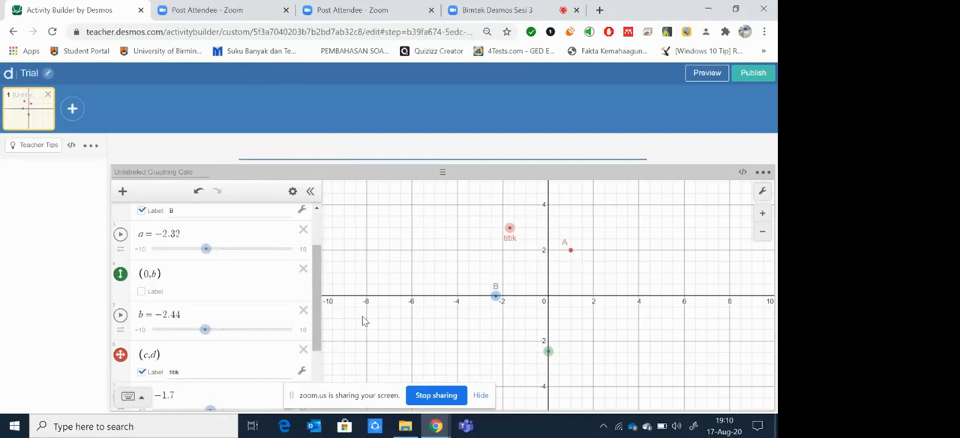
Step: Delete the points (1,2), (a,0) and (0,b) together with the a and b sliders from the graphing calculator
left_click_drag(317, 300, 316, 226)
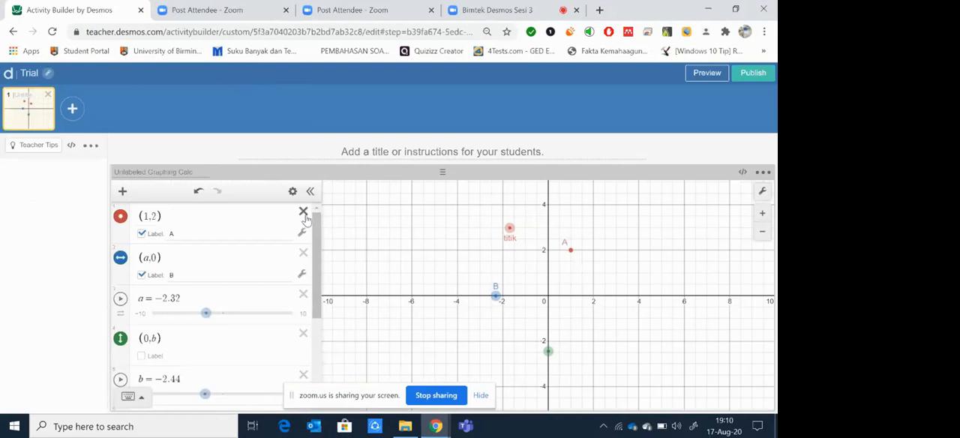
left_click(303, 213)
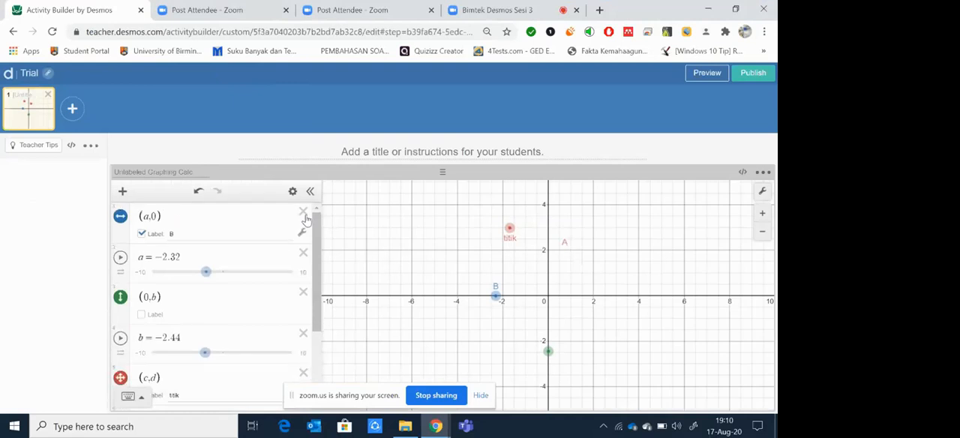
left_click(303, 213)
left_click(304, 214)
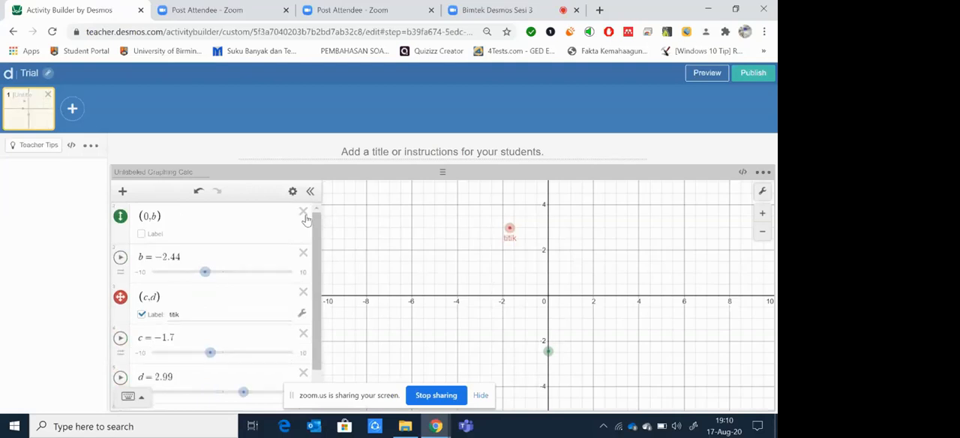
left_click(304, 213)
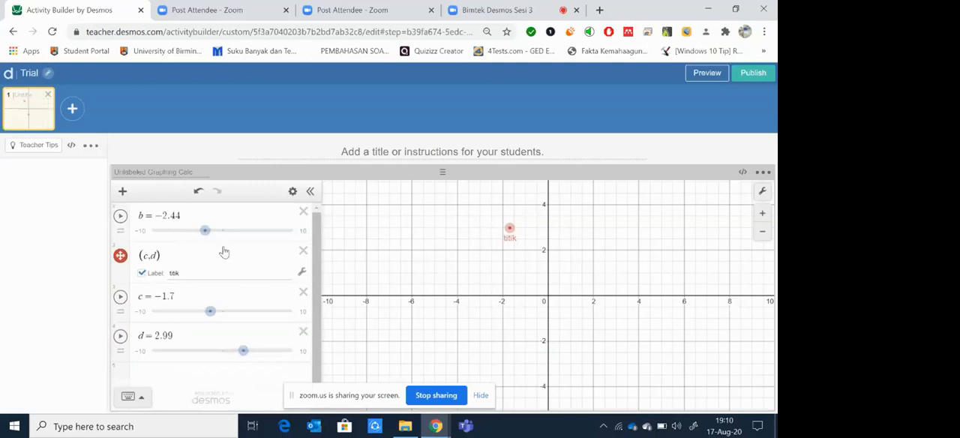
left_click(303, 212)
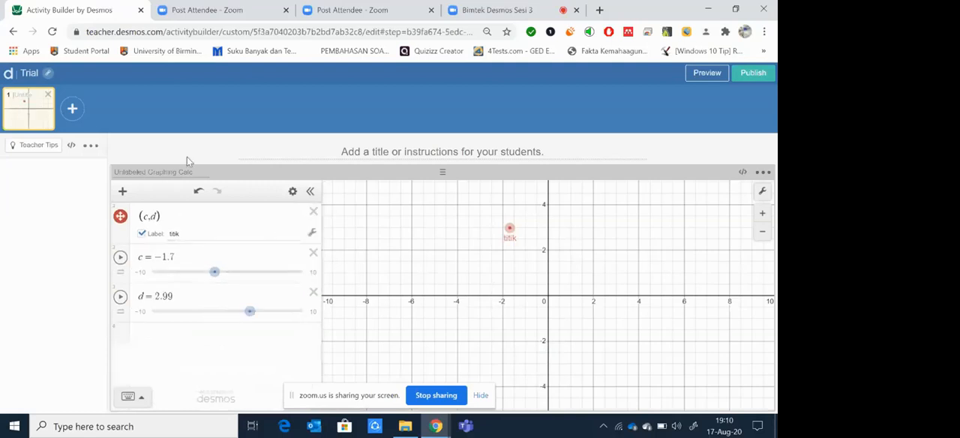
Step: Change the label of the movable point (c,d) to A
left_click(184, 229)
left_click_drag(187, 232, 167, 238)
type("A")
Step: Enter the student instruction "Gerakkan titik A ke kuadran ke empat" as the screen's title
left_click(338, 149)
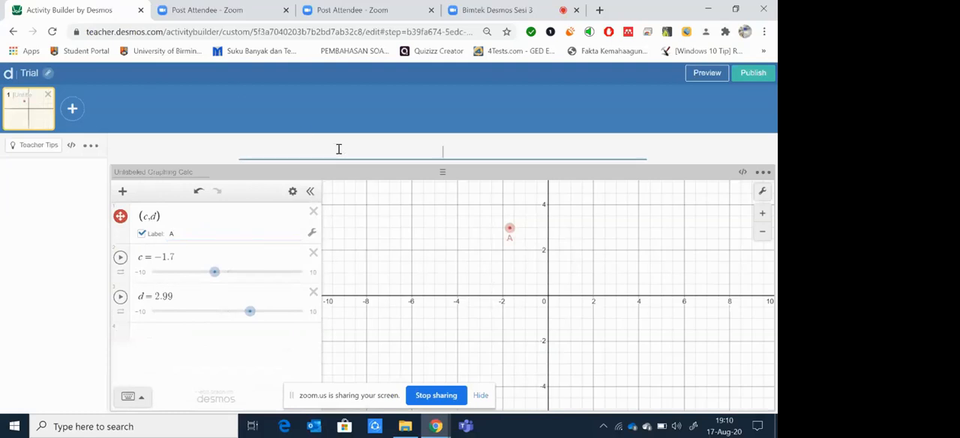
type("Gerakkan titik A ke kuadran ke en")
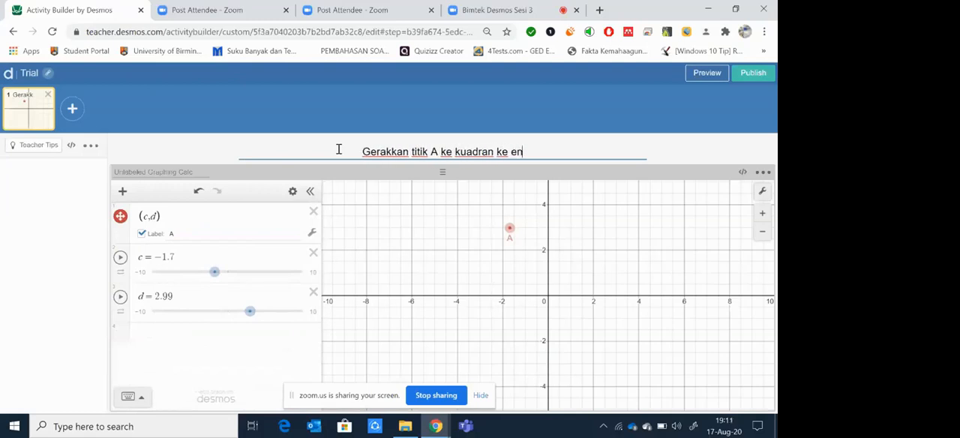
key("BackSpace")
type("m")
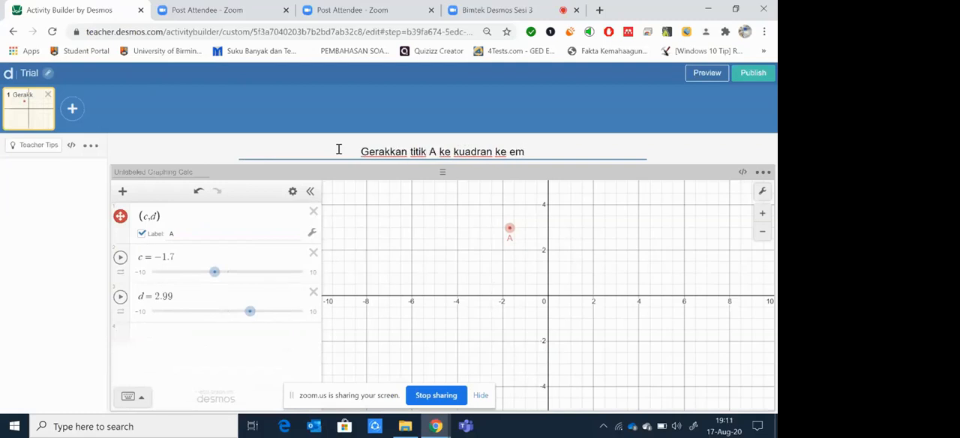
type("pat")
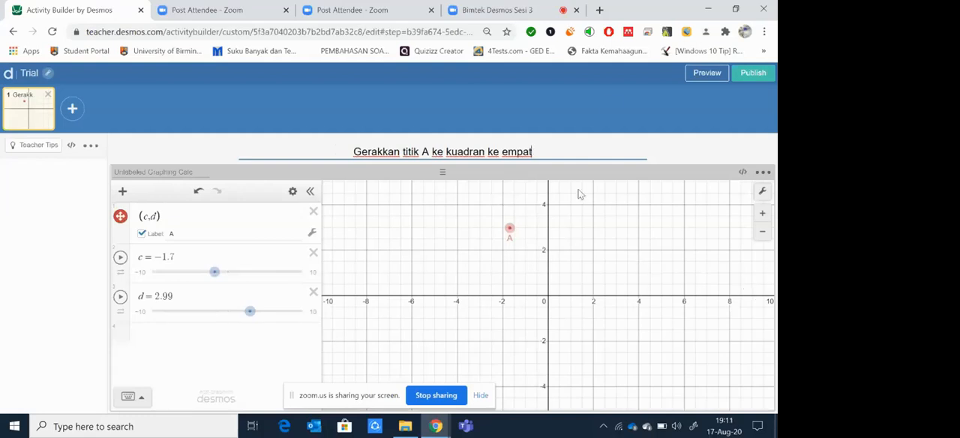
Step: Preview the student screen, try moving point A to about (1.79, 1.16), and close the preview
left_click(715, 77)
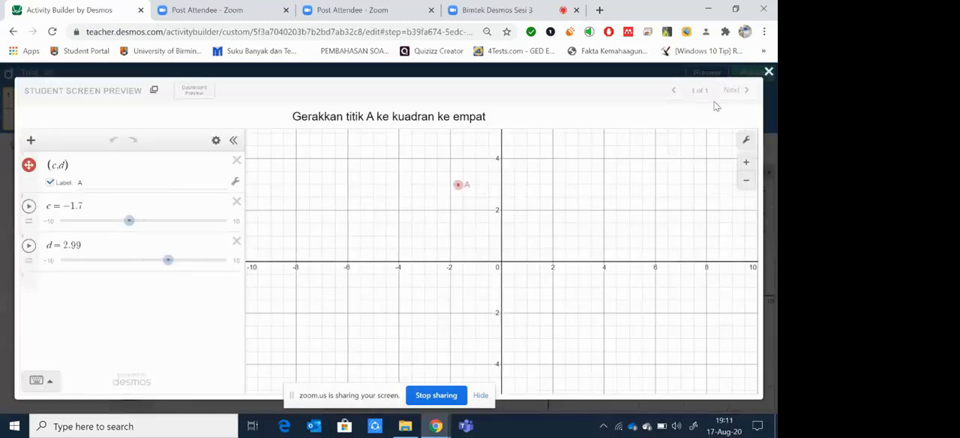
left_click_drag(458, 186, 548, 231)
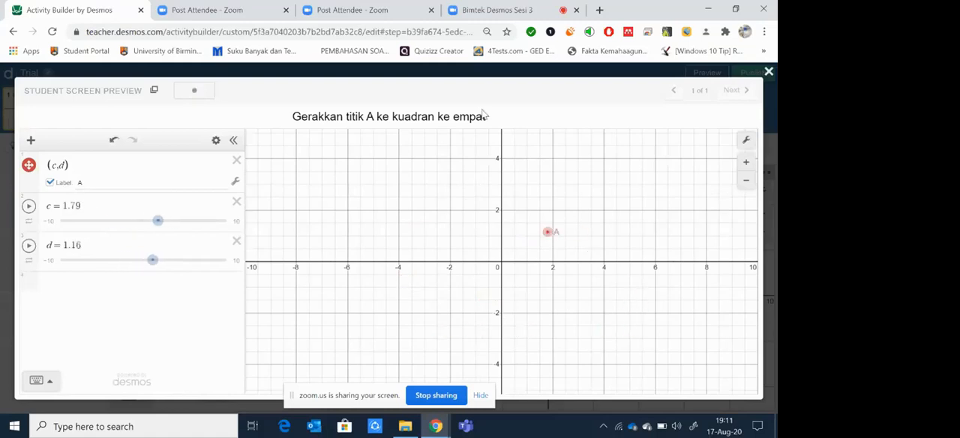
left_click(769, 72)
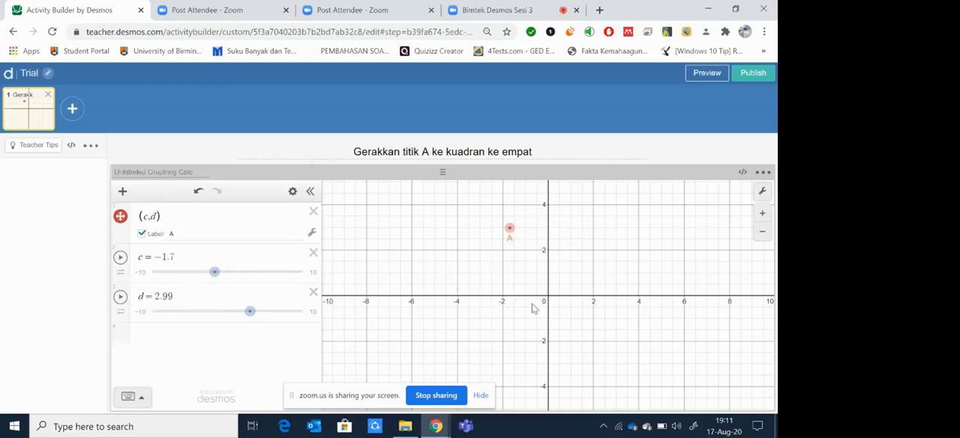
Step: Convert the graphing calculator component to a Graph and check it in the student preview
left_click(763, 172)
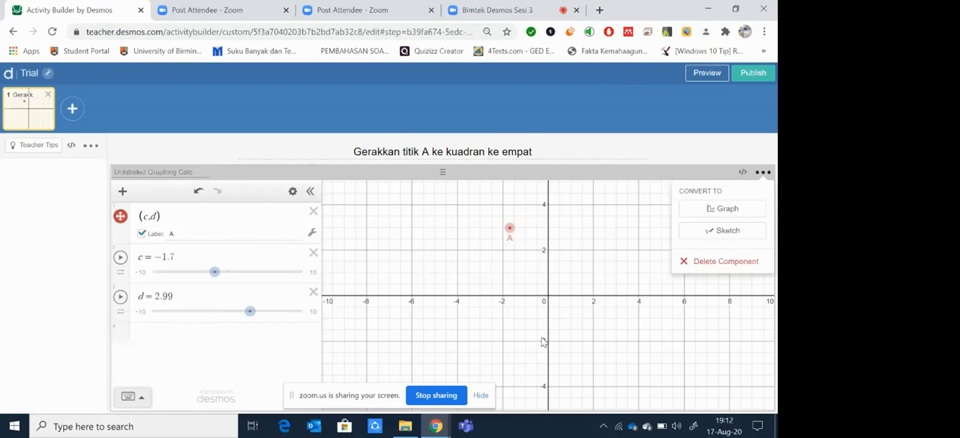
left_click(704, 214)
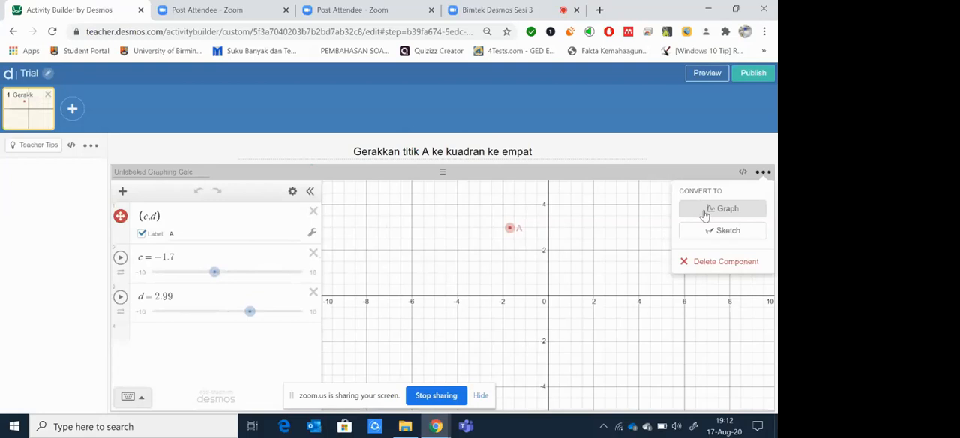
left_click(705, 213)
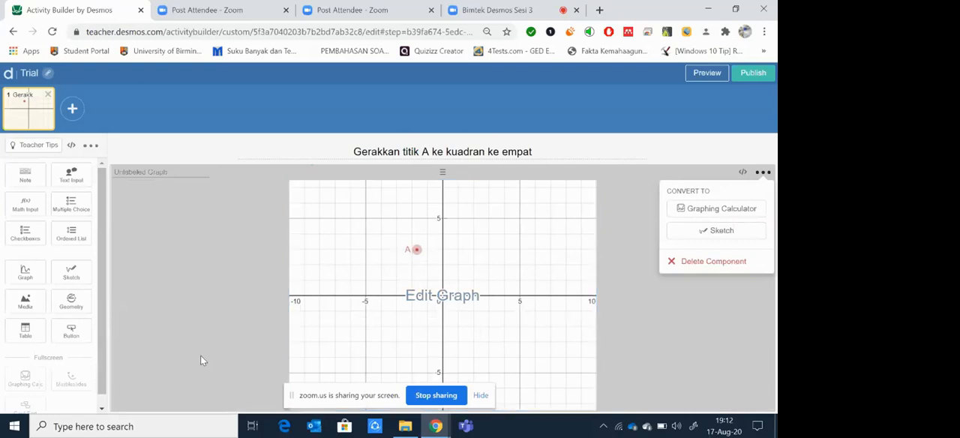
left_click(701, 79)
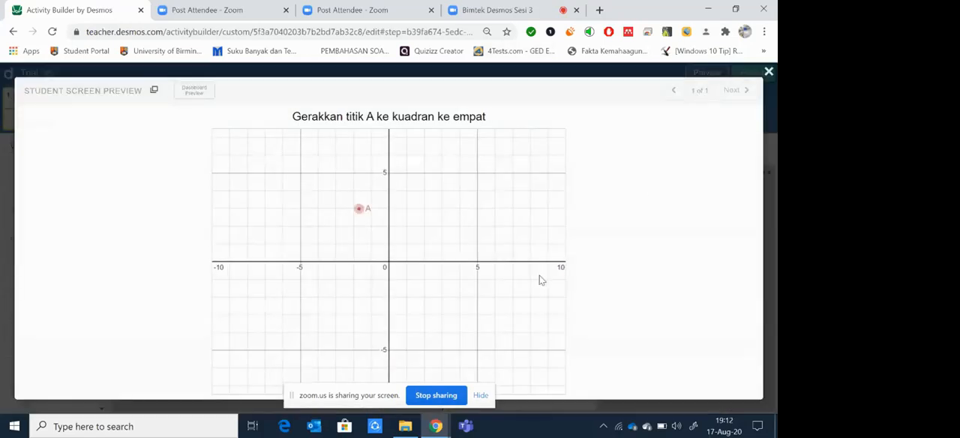
left_click(768, 73)
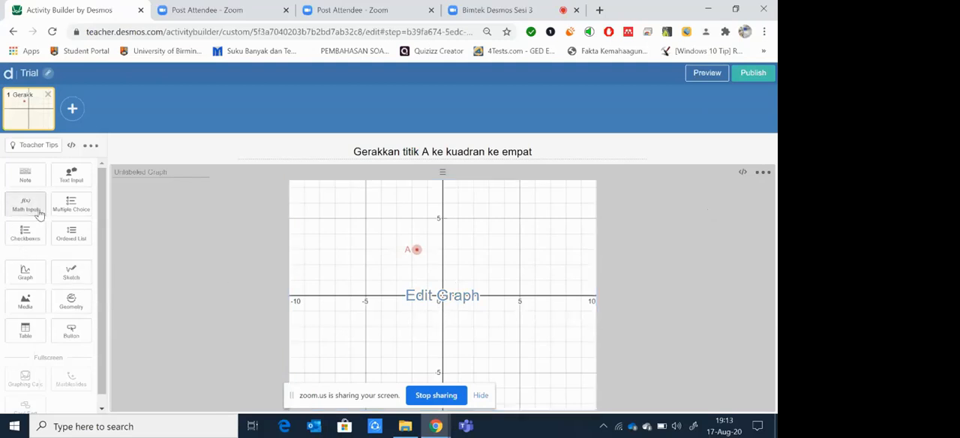
Step: Add a Note beside the graph and enter the text "Koordinat titik di bidang cartesius memiliki koordinat"
left_click(25, 174)
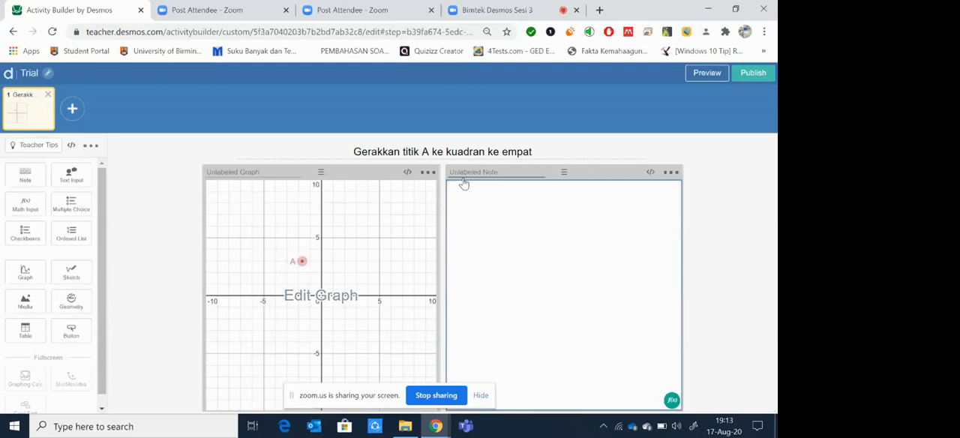
type("Koordinat titik di bidan")
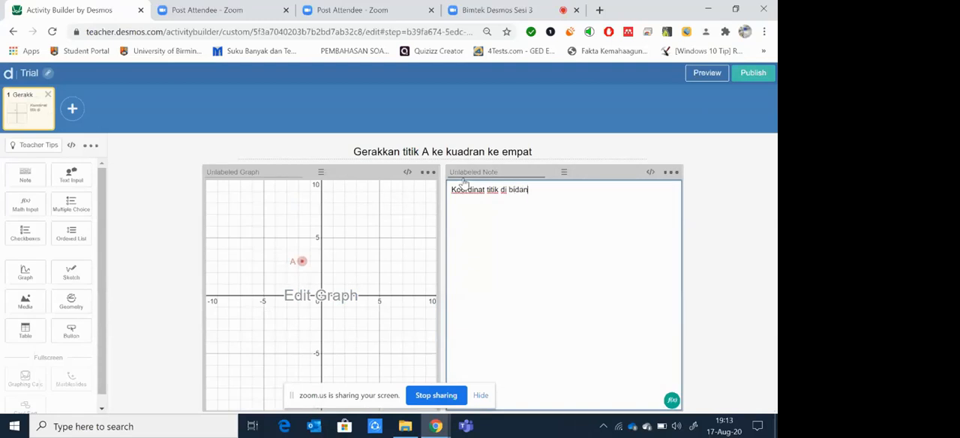
type("g cartesius memi")
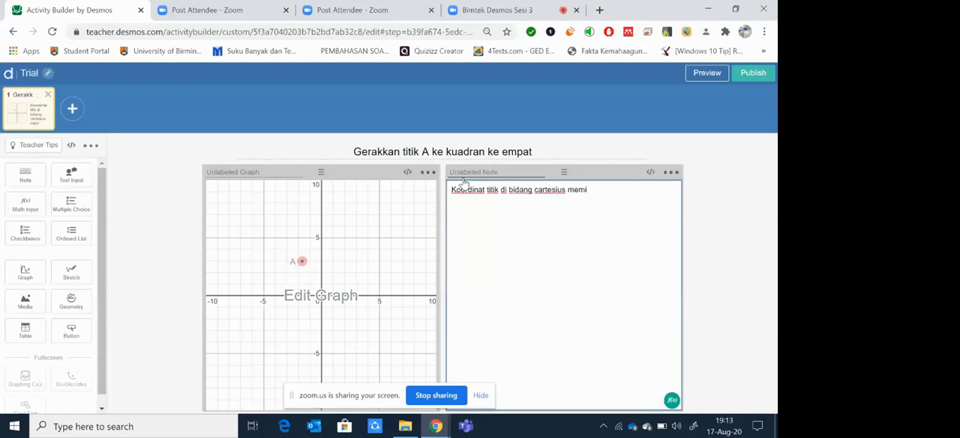
type("liki koordinat")
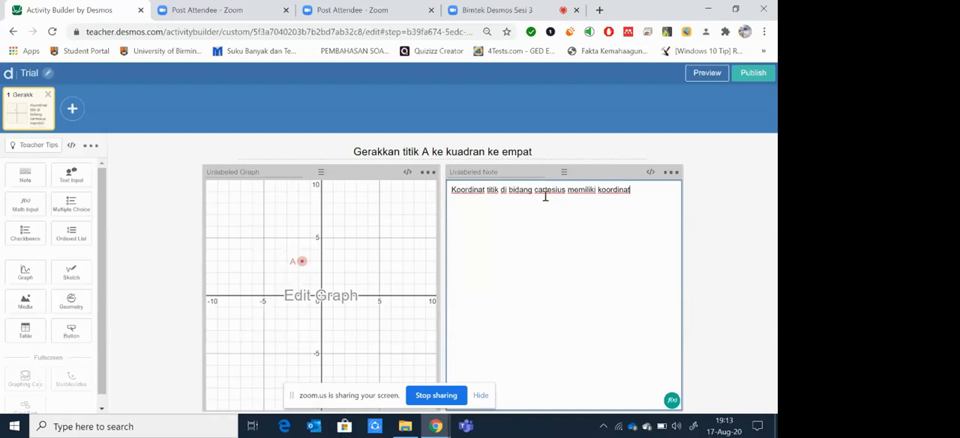
Step: Replace the note's opening words "Koordinat titik" with "Titik" and end the sentence with "(x,y)"
left_click_drag(488, 192, 431, 197)
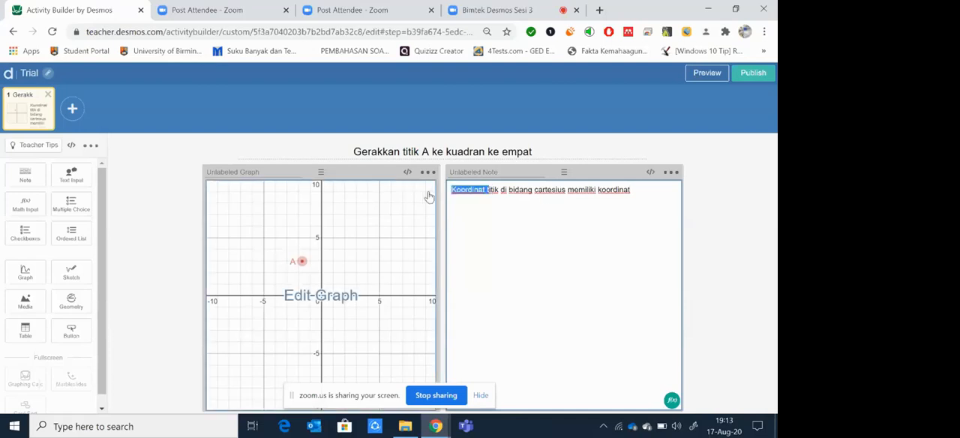
type("T")
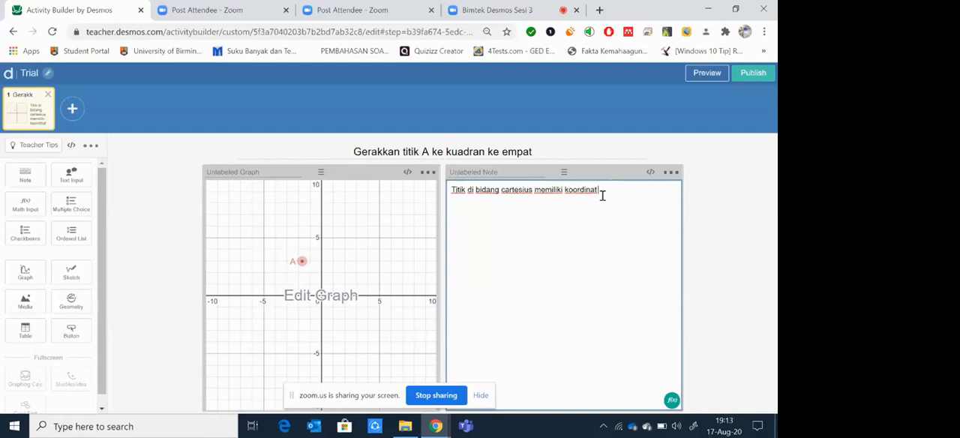
type(" (x,y)")
Step: Add a Text Input component and a Math Input component below the note
left_click(71, 183)
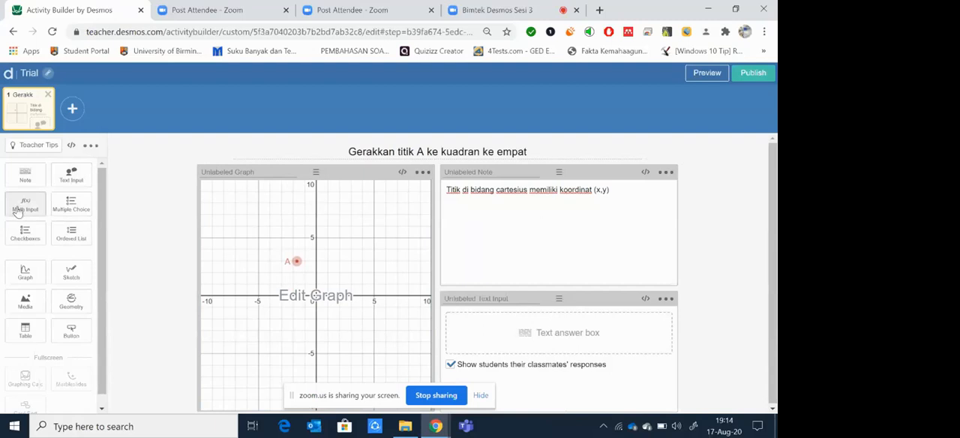
left_click_drag(19, 211, 439, 341)
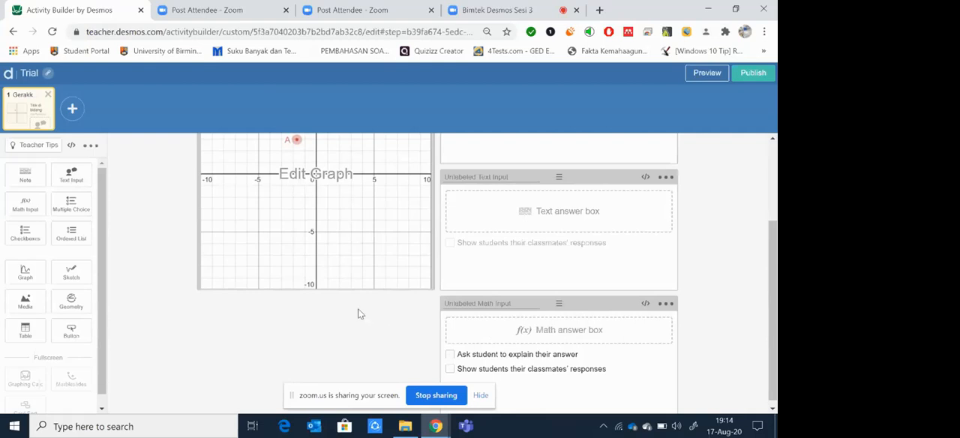
scroll(458, 242, "up", 1)
scroll(458, 239, "up", 1)
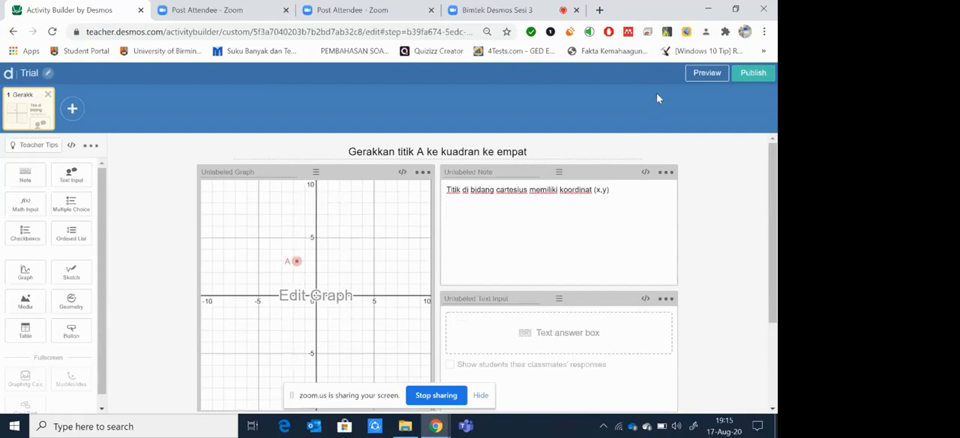
Step: Check the text and math answer boxes in the student preview and in the editor
left_click(690, 75)
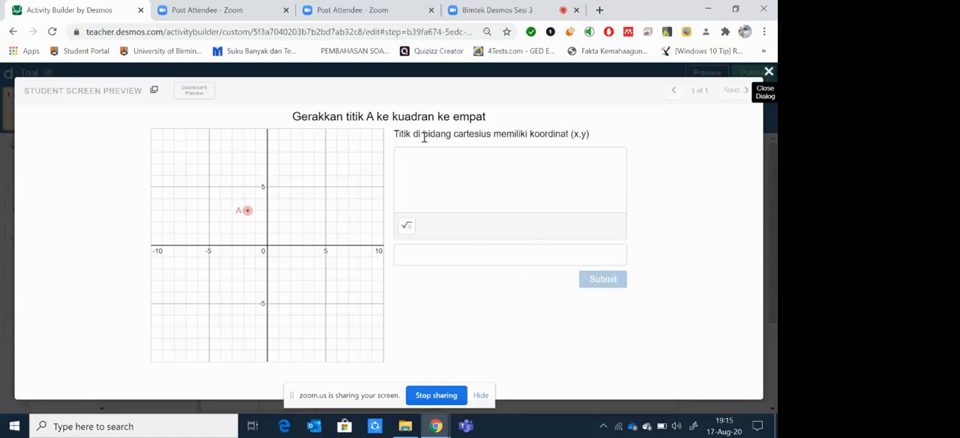
left_click(768, 71)
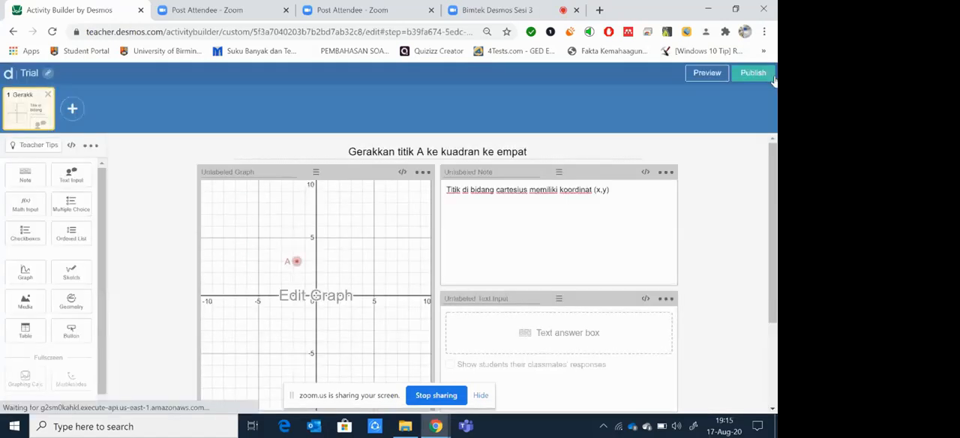
triple_click(554, 337)
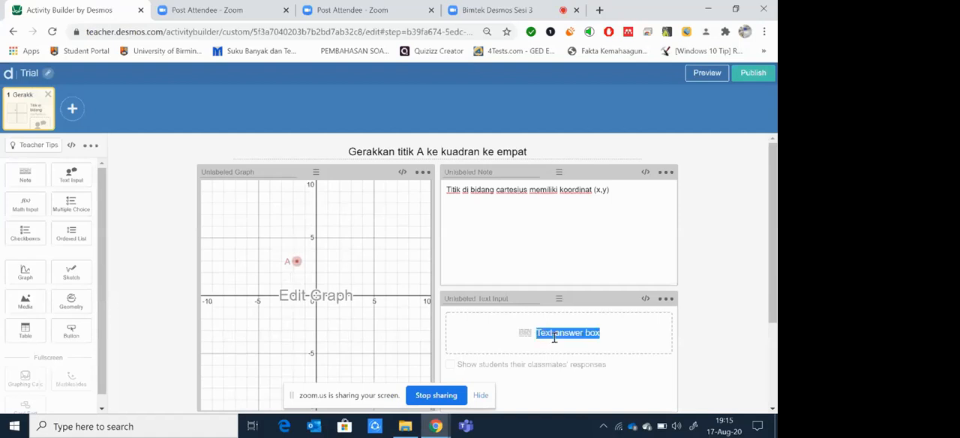
scroll(554, 339, "down", 1)
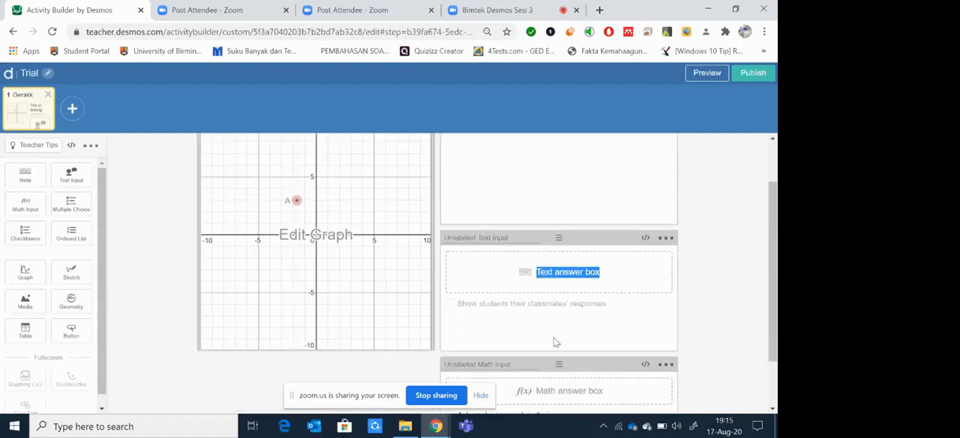
scroll(555, 342, "down", 1)
triple_click(546, 326)
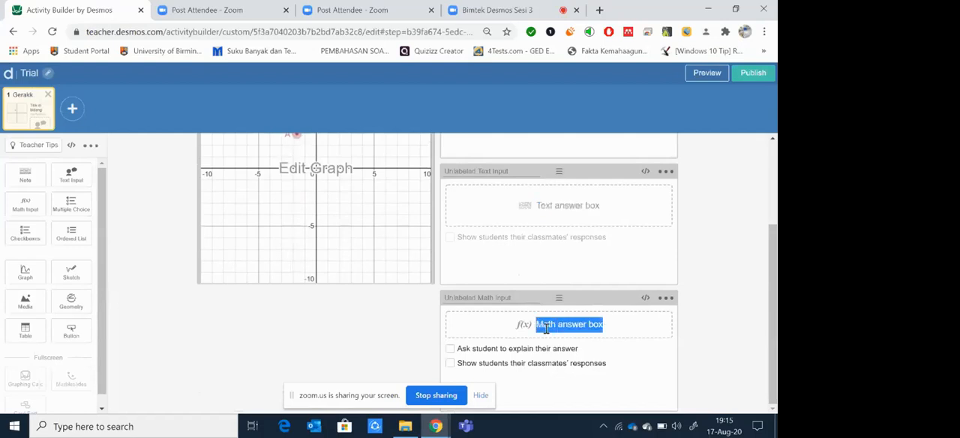
scroll(546, 327, "up", 2)
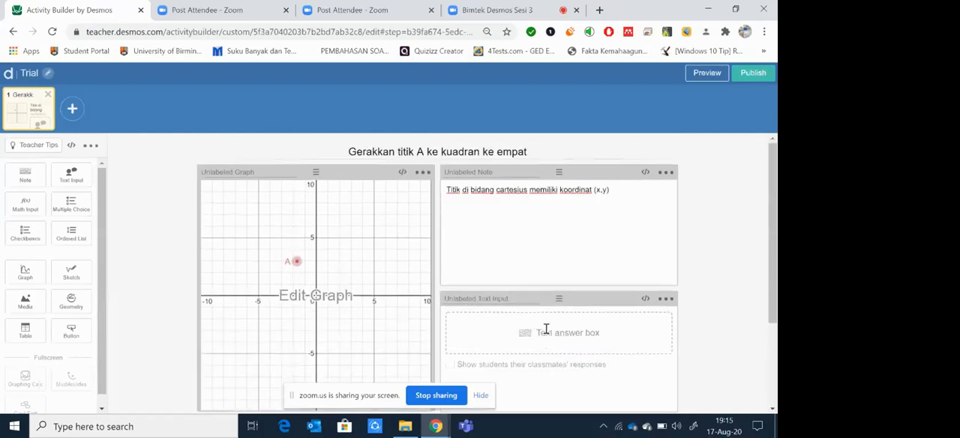
Step: Extend the note with ". pertanyaan :" and, after a blank line, the empty list numbers "1." and "2."
left_click(615, 191)
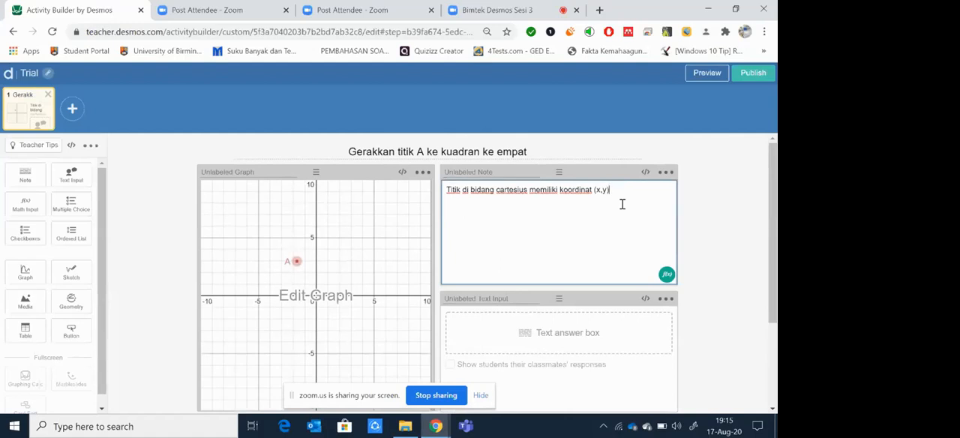
type(".")
left_click_drag(349, 153, 564, 146)
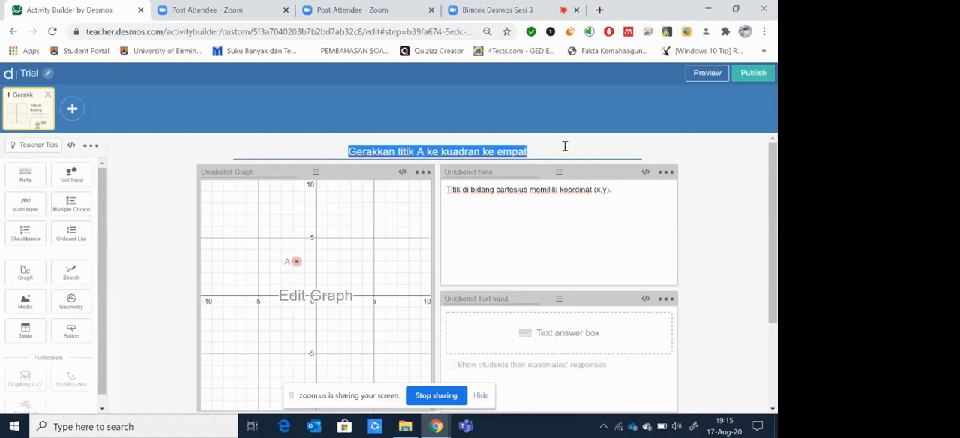
left_click(616, 191)
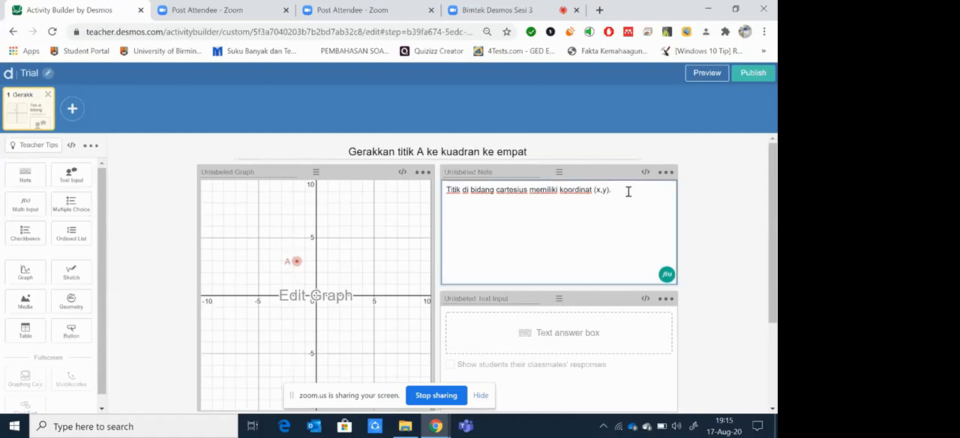
type("pertanyaan :")
key("Return")
key("Return")
type("1.")
type(" 2.")
key("Return")
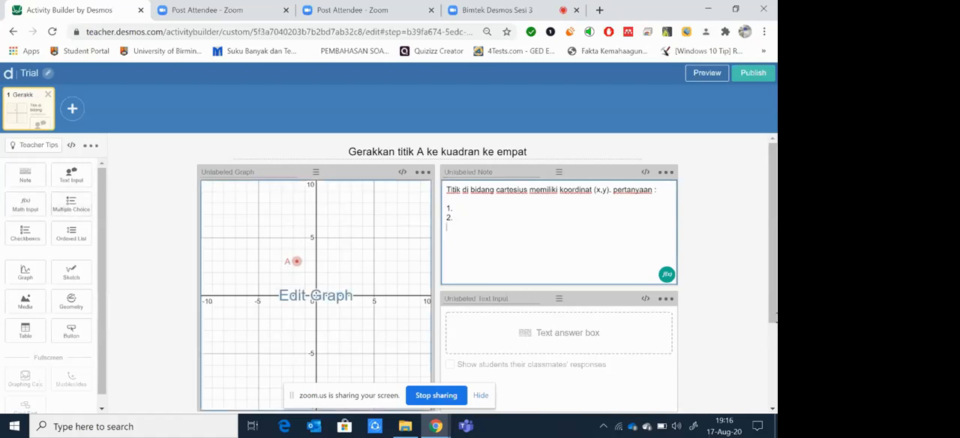
Step: Preview the student screen, move point A into the first quadrant, and enter "hhhjjjjj" as a sample text answer
scroll(75, 213, "down", 1)
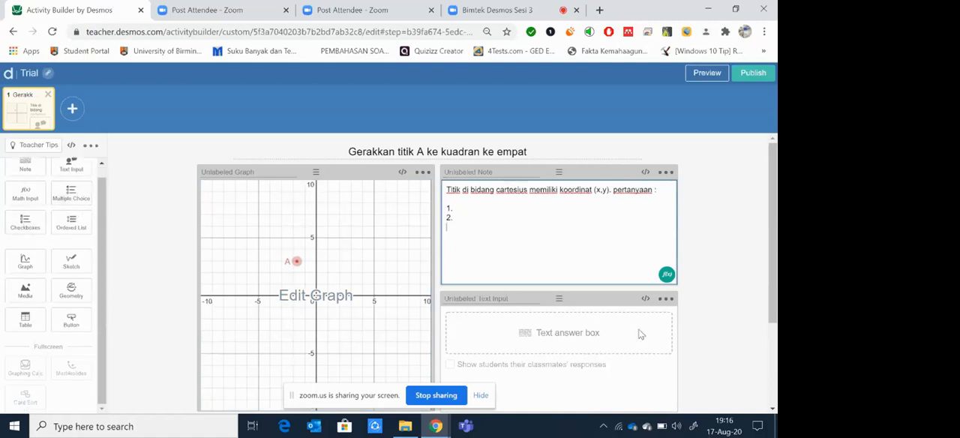
scroll(642, 333, "down", 2)
scroll(642, 333, "up", 2)
left_click(696, 78)
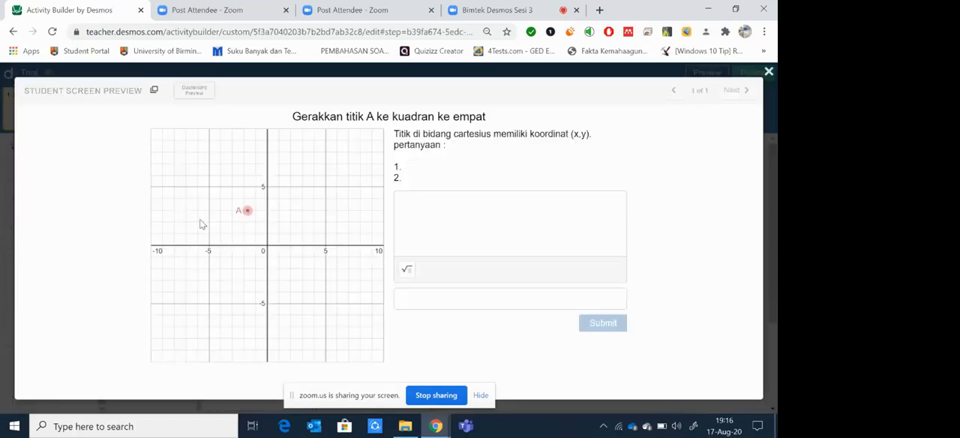
left_click_drag(247, 210, 322, 220)
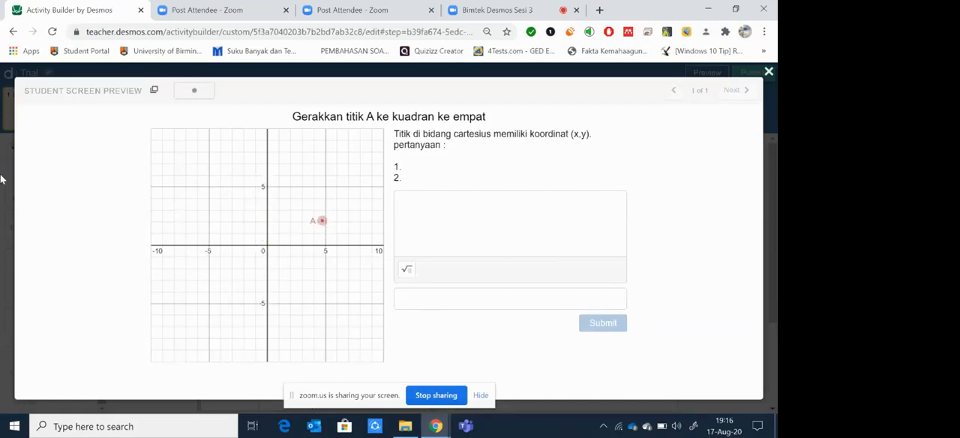
left_click(441, 225)
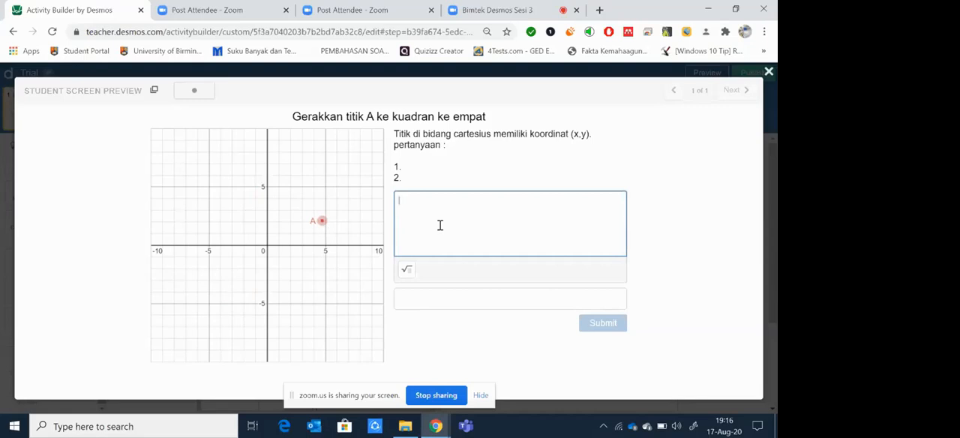
type("hhhjjjjj")
Step: Enter 2x^2-4x+3 as the sample math answer in the preview and submit the responses
left_click(446, 297)
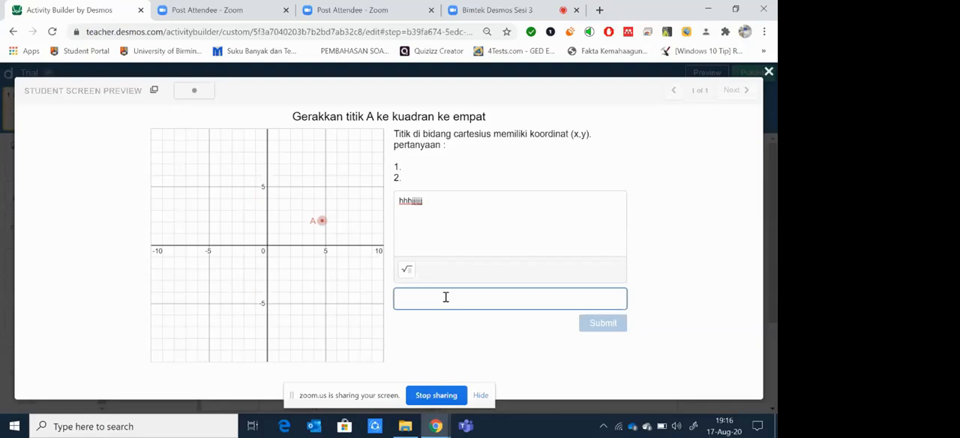
type("2")
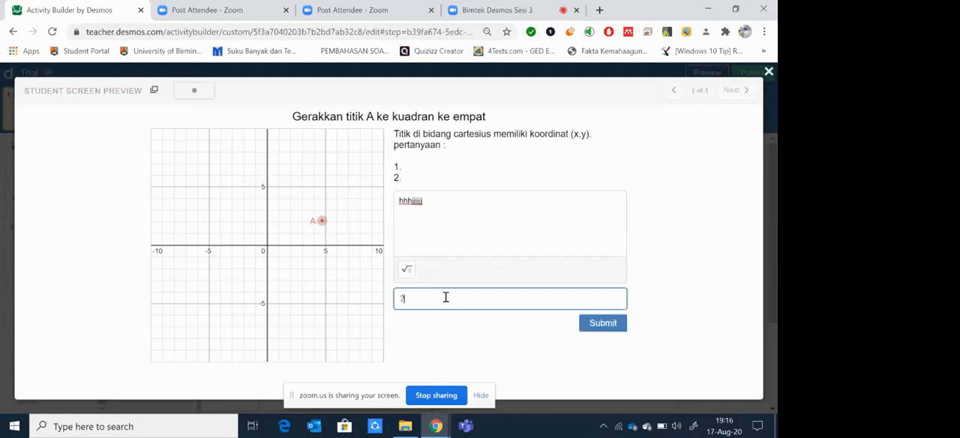
type("x^2")
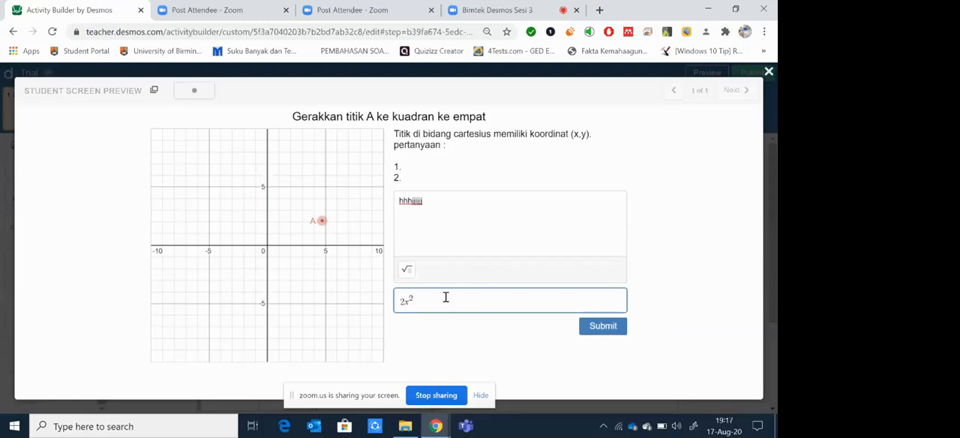
type("-")
type("4x+8")
left_click_drag(449, 301, 398, 303)
left_click_drag(400, 300, 455, 302)
left_click(597, 331)
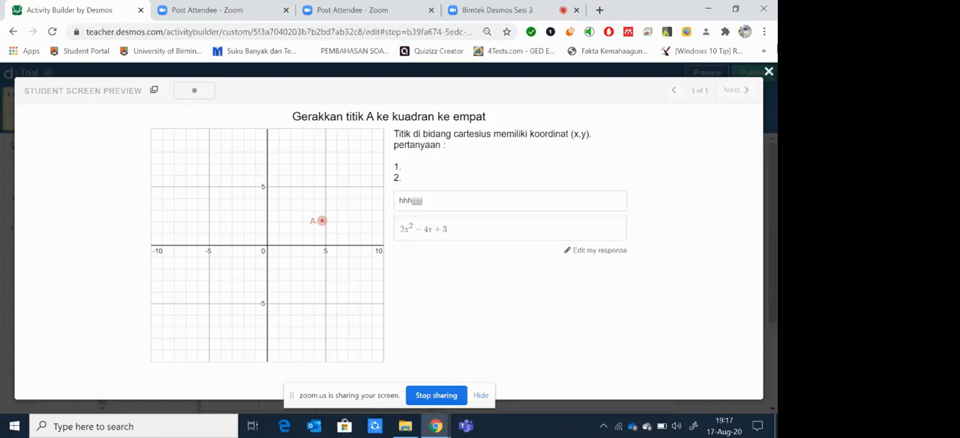
Step: Close the student preview and add a second blank screen to the activity
left_click(770, 72)
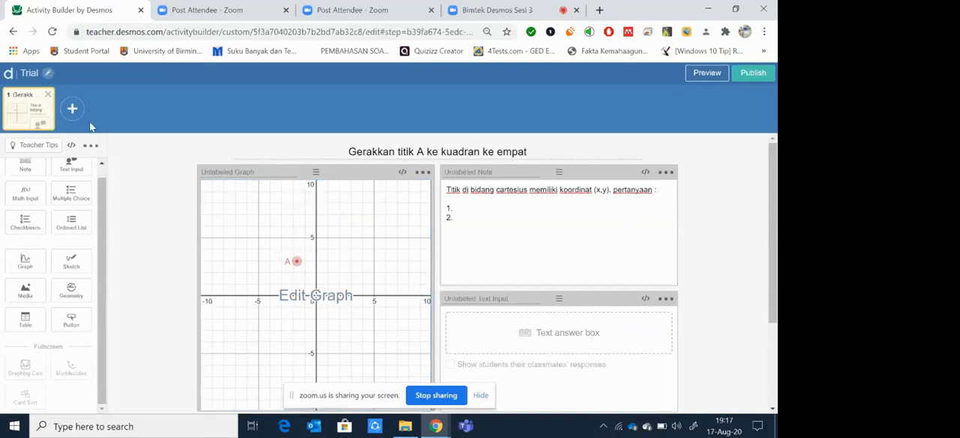
left_click(72, 111)
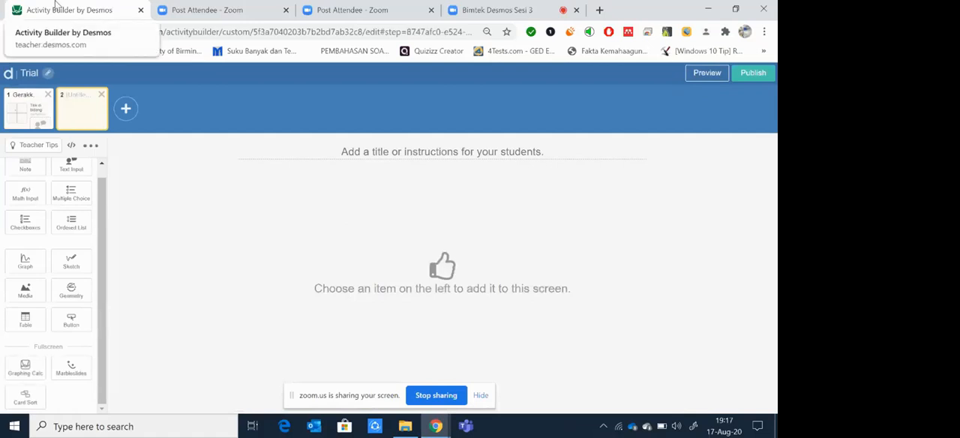
Step: Switch to the Zoom meeting, look through the group chat, and allow attendees to chat with Everyone publicly
left_click(528, 9)
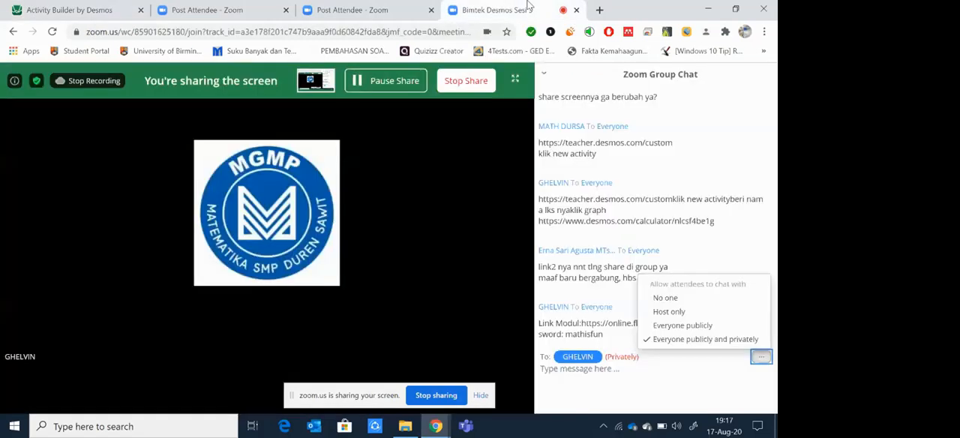
left_click(759, 264)
scroll(684, 289, "up", 1)
scroll(684, 288, "up", 4)
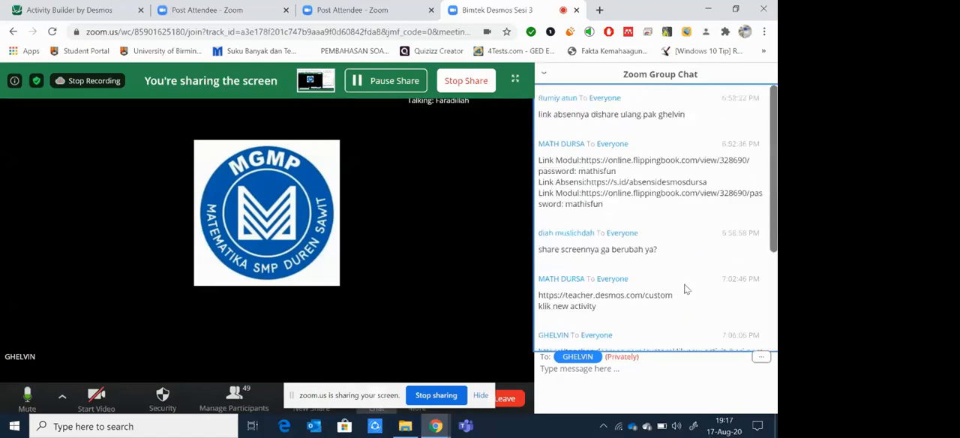
left_click(757, 358)
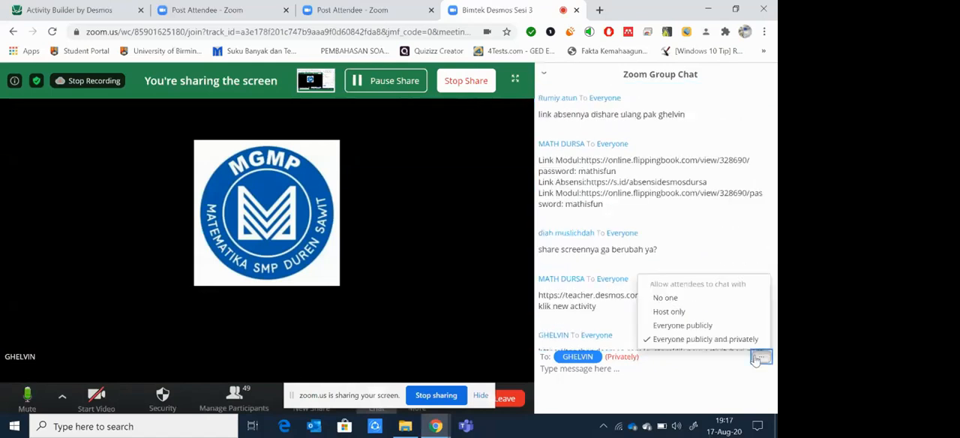
left_click(698, 325)
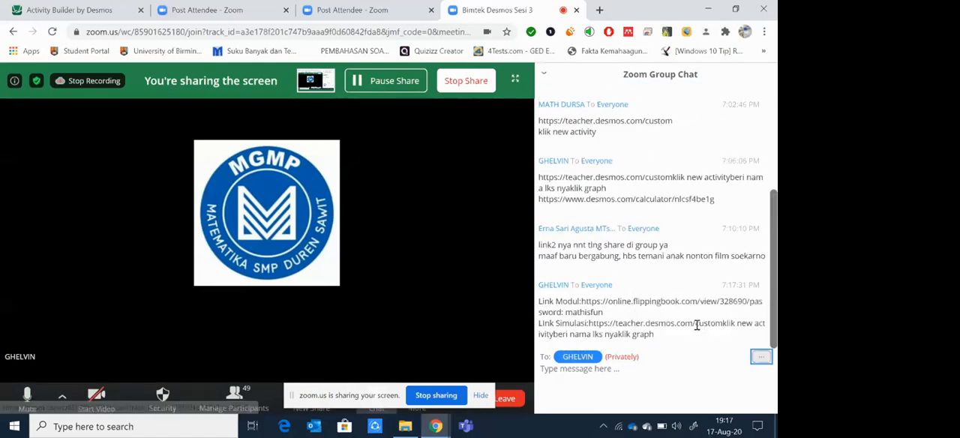
Step: Set the chat recipient to Everyone and look back through the earlier messages
left_click(589, 358)
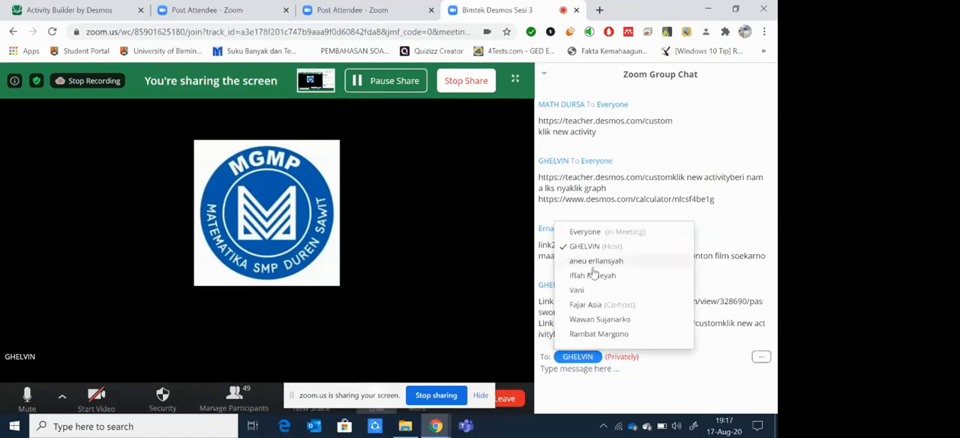
left_click(597, 233)
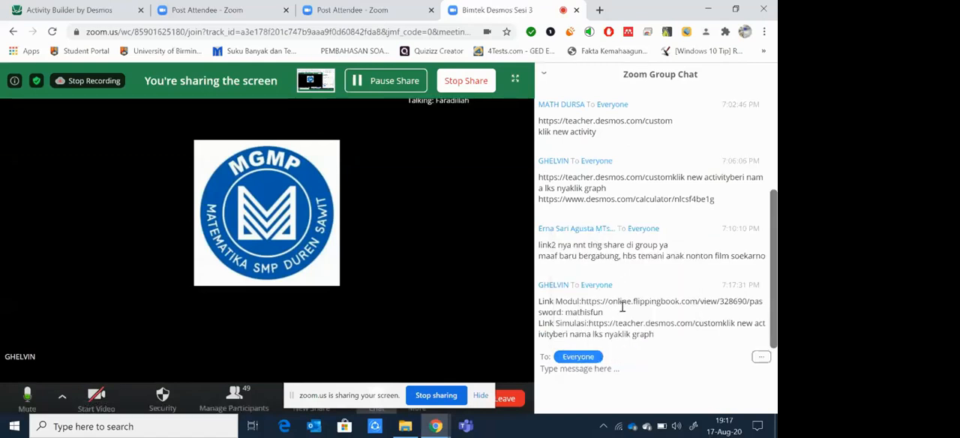
scroll(622, 311, "up", 1)
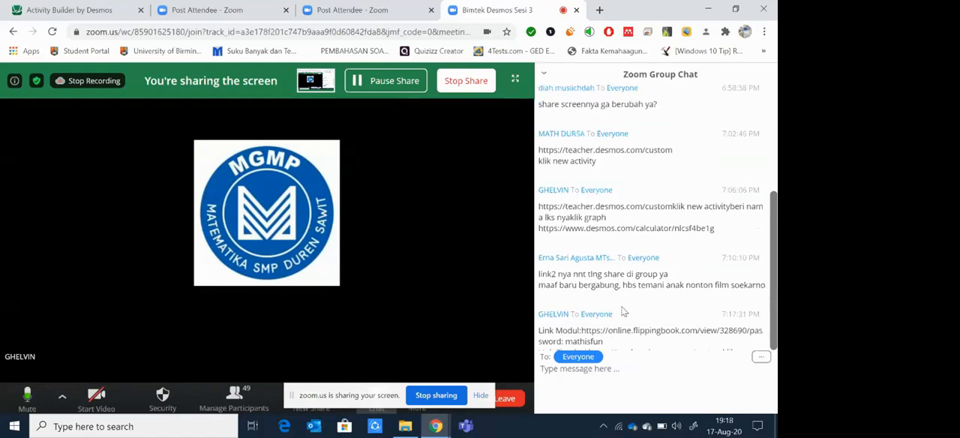
Step: Return to the Desmos activity, add a graph to the second screen, and open that graph for editing
scroll(623, 311, "up", 4)
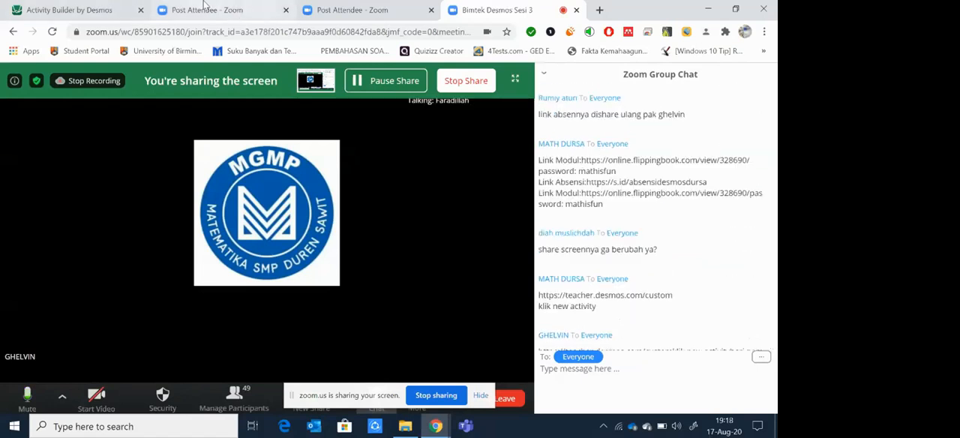
left_click(52, 6)
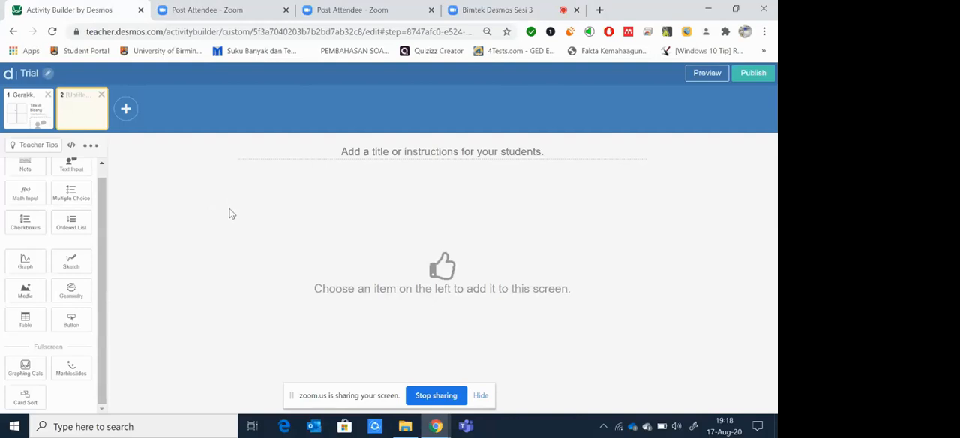
scroll(99, 176, "up", 1)
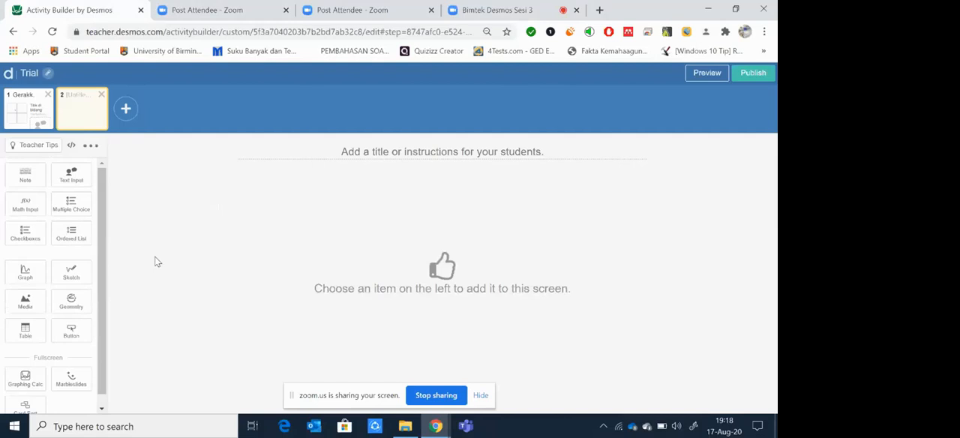
left_click(25, 273)
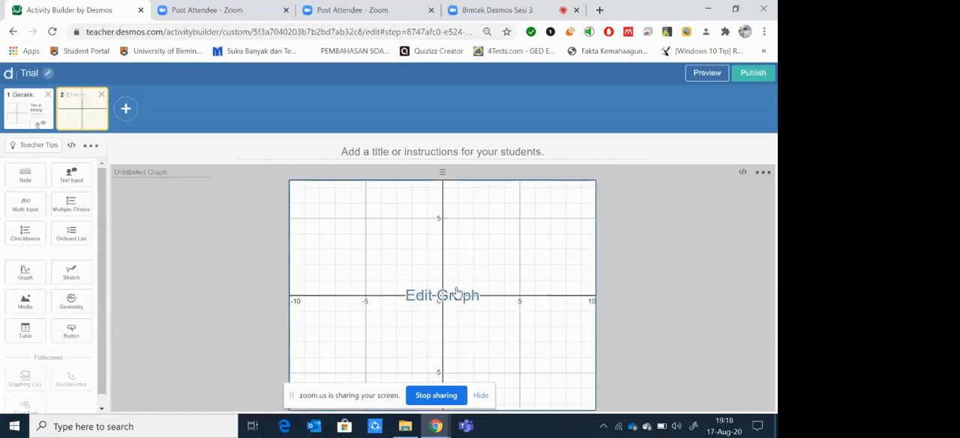
left_click(457, 293)
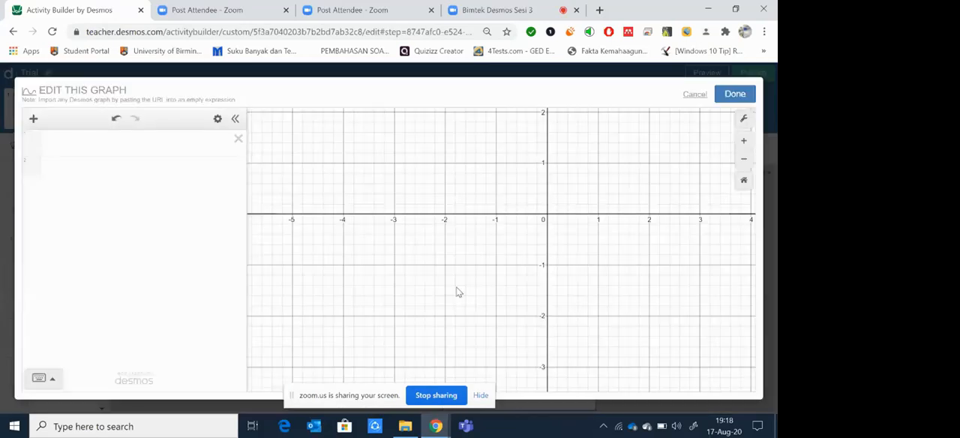
Step: Enter the line y = 2x + 3 as the first expression, and hide and reshow its plot
left_click(168, 142)
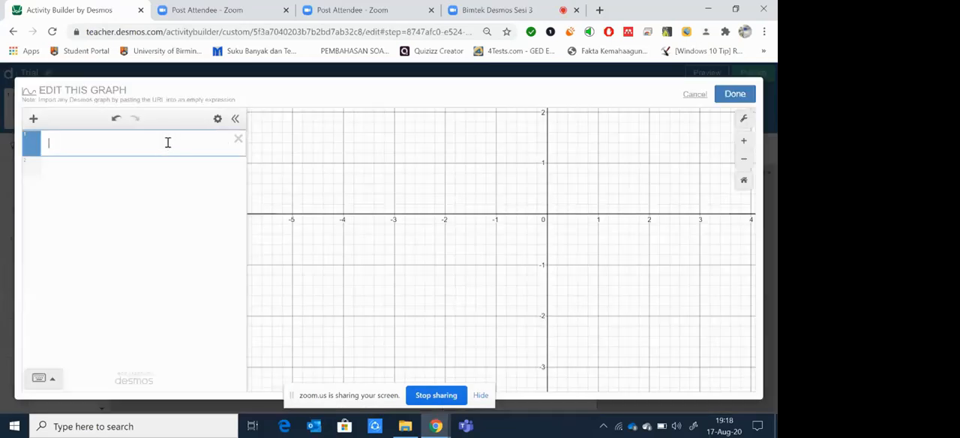
type("y = 2x + 3")
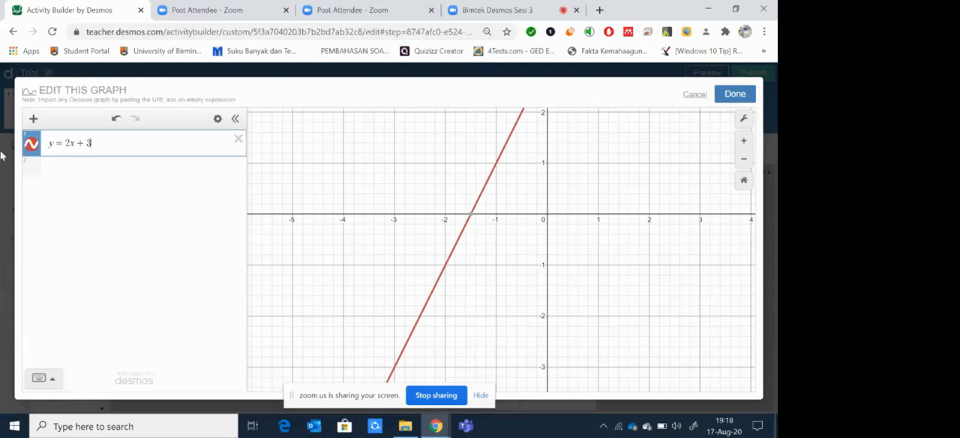
left_click(30, 143)
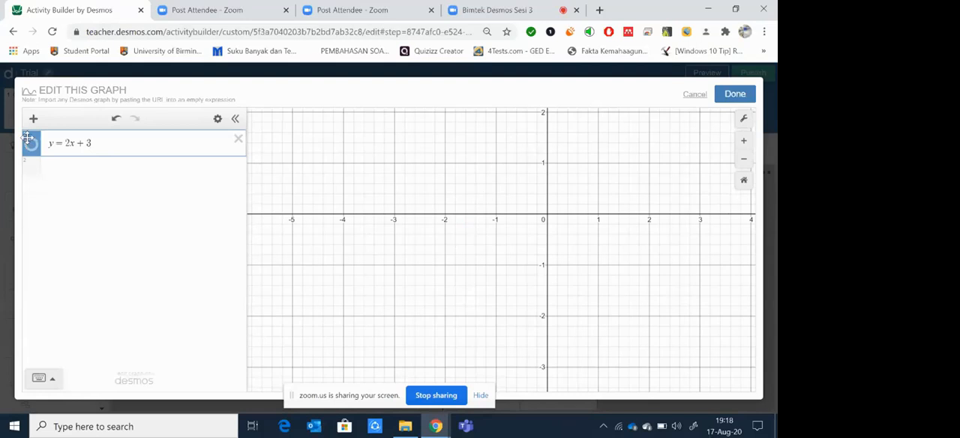
left_click(30, 142)
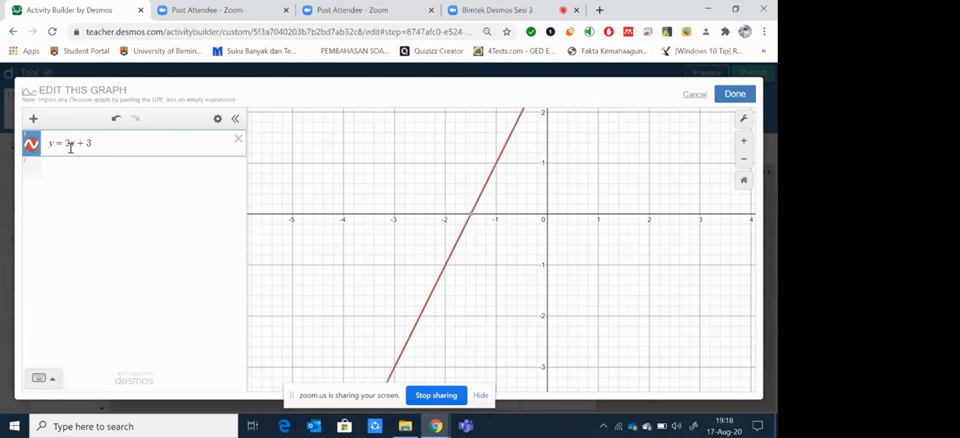
Step: Try the dashed and dotted styles on the y = 2x + 3 line and return it to solid
left_click(30, 146)
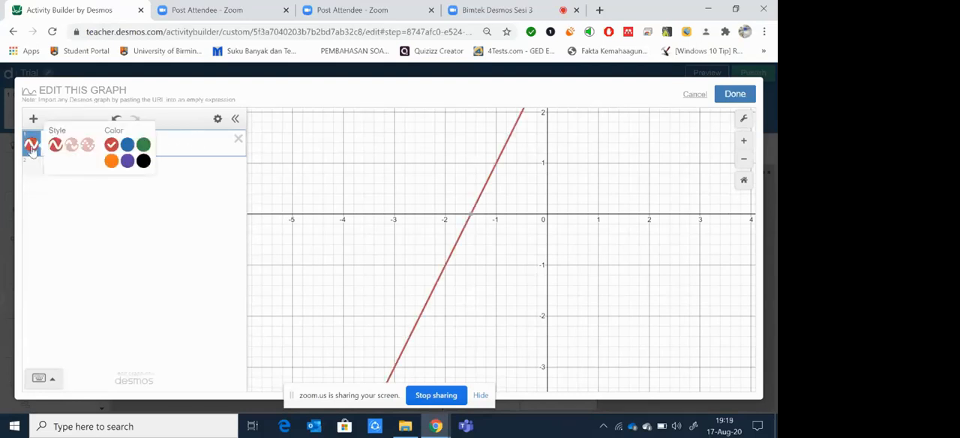
left_click(71, 147)
left_click(88, 147)
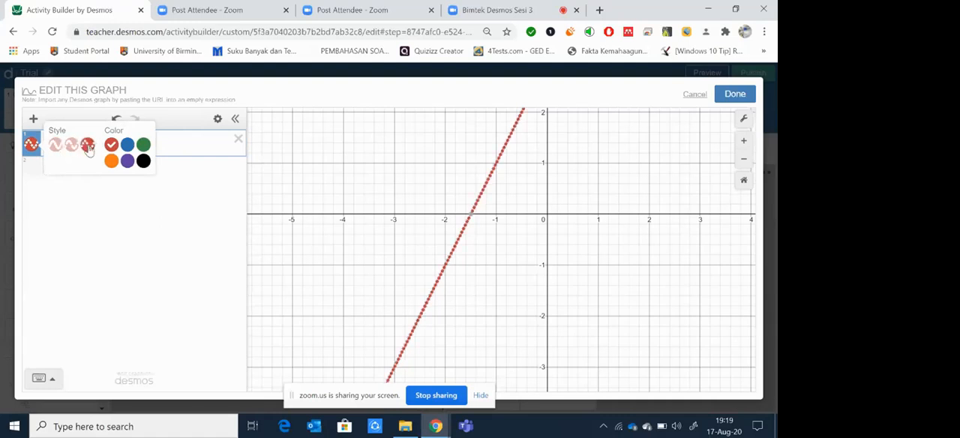
left_click(71, 147)
left_click(57, 148)
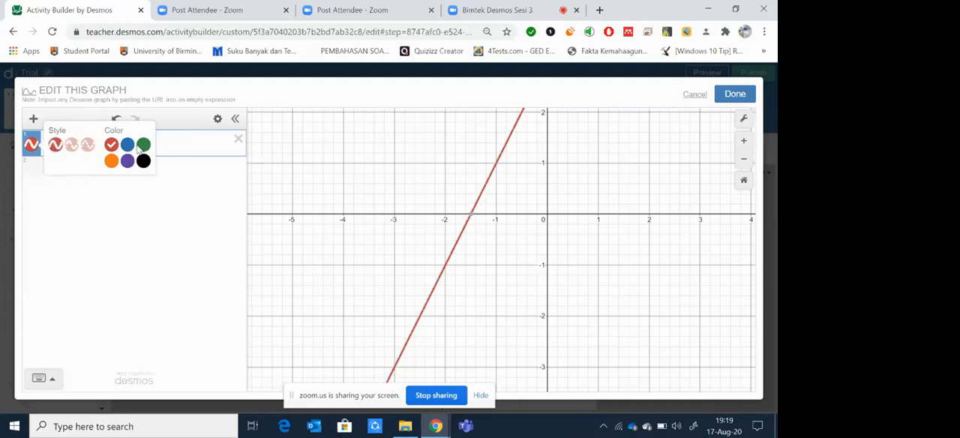
Step: Try the other available colors on the y = 2x + 3 line and leave it solid blue
left_click(128, 146)
left_click(142, 148)
left_click(143, 161)
left_click(128, 161)
left_click(111, 161)
left_click(111, 146)
left_click(128, 145)
left_click(111, 146)
left_click(127, 145)
left_click(144, 147)
left_click(111, 145)
left_click(128, 144)
left_click(72, 146)
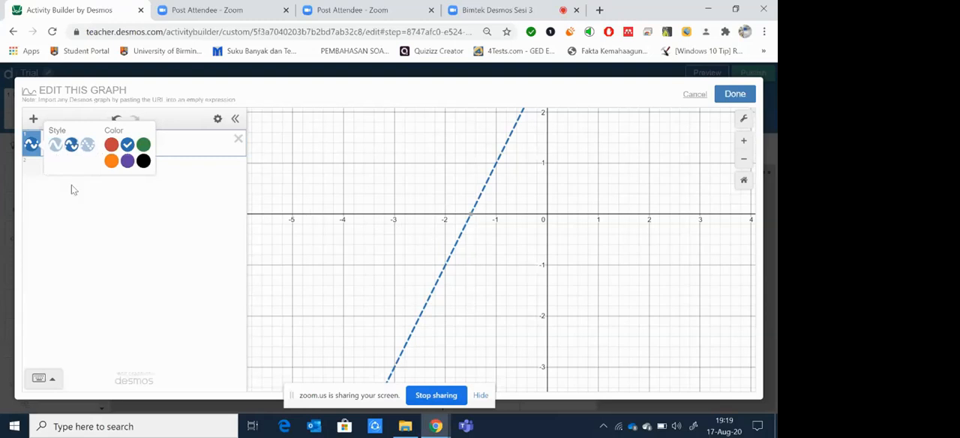
left_click(56, 147)
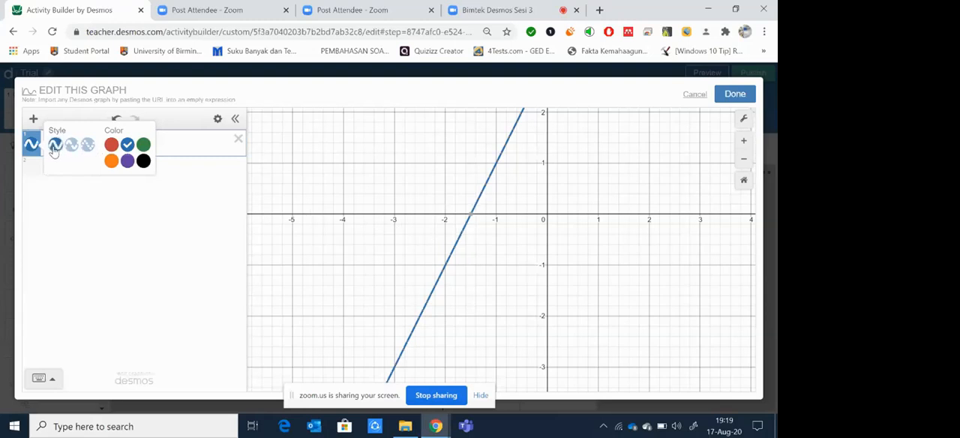
left_click(158, 147)
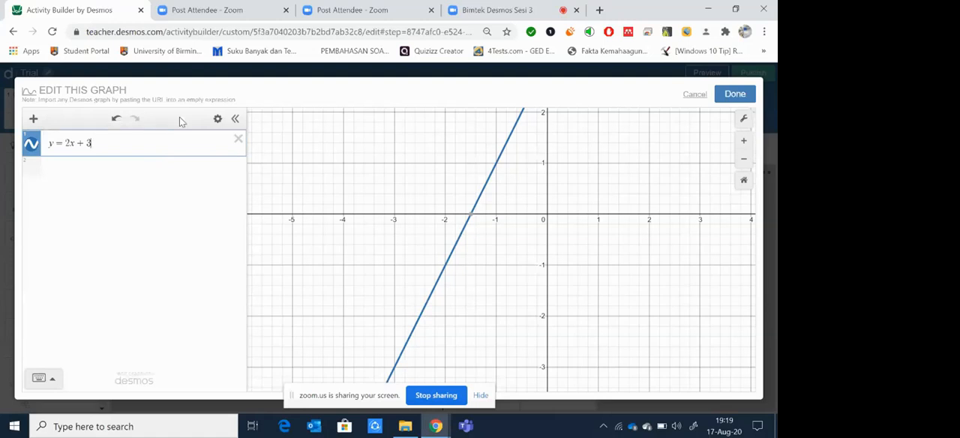
Step: Add y = mx + b as the second expression and create sliders for both m and b
key("Return")
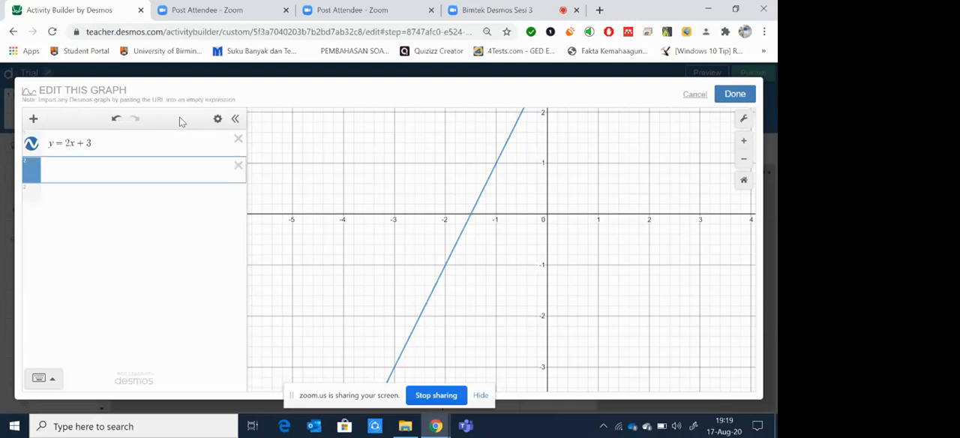
type("y = mx ")
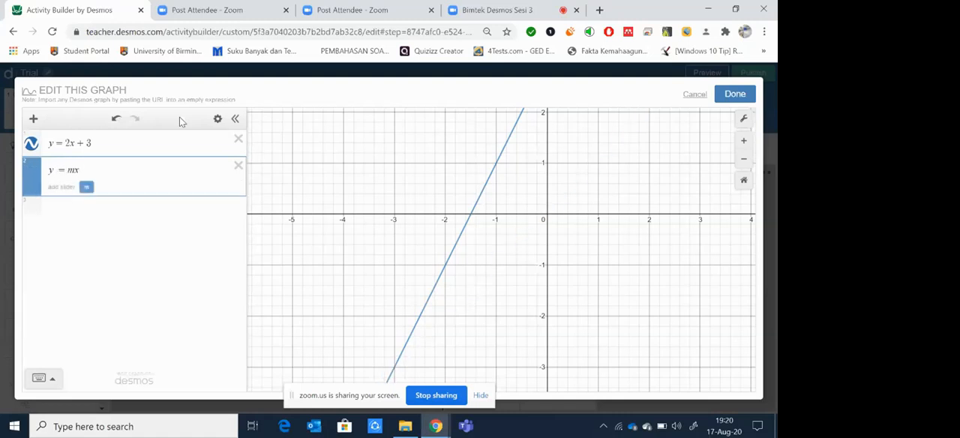
type("+ b")
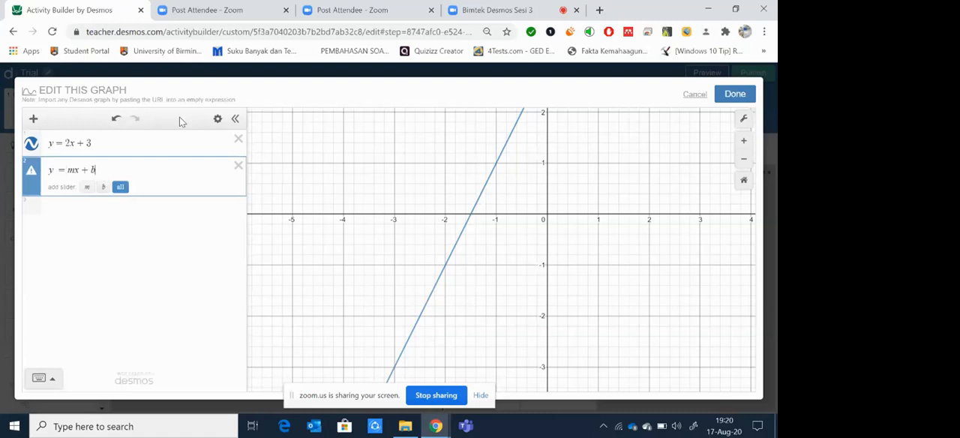
left_click(119, 187)
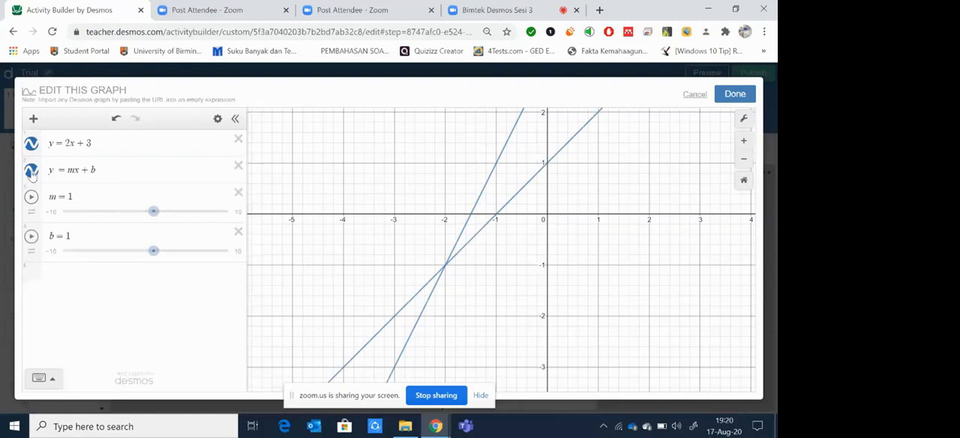
Step: Change the color of the y = mx + b line to red
left_click(32, 173)
left_click(111, 171)
left_click(178, 175)
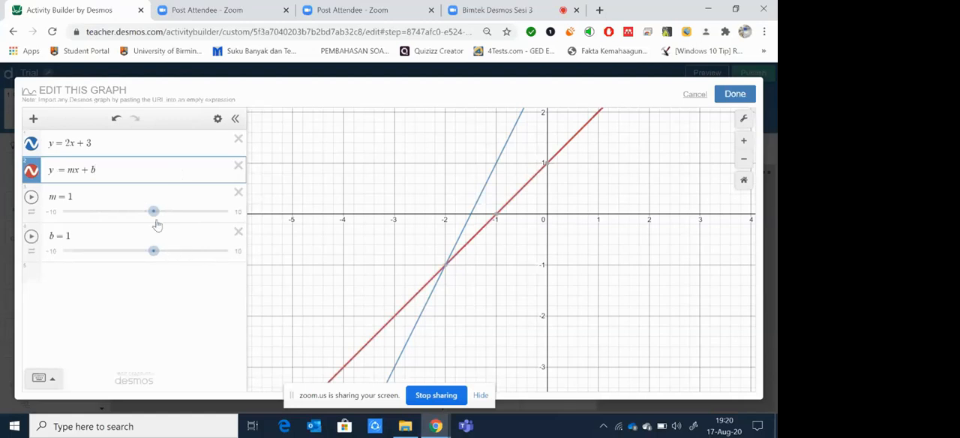
Step: Move the sliders of the y = mx + b line to m = -0.4 and b = -3.9
mouse_move(152, 219)
left_mouse_down()
mouse_move(96, 220)
mouse_move(154, 215)
mouse_move(138, 210)
left_mouse_up()
left_click_drag(141, 203, 142, 211)
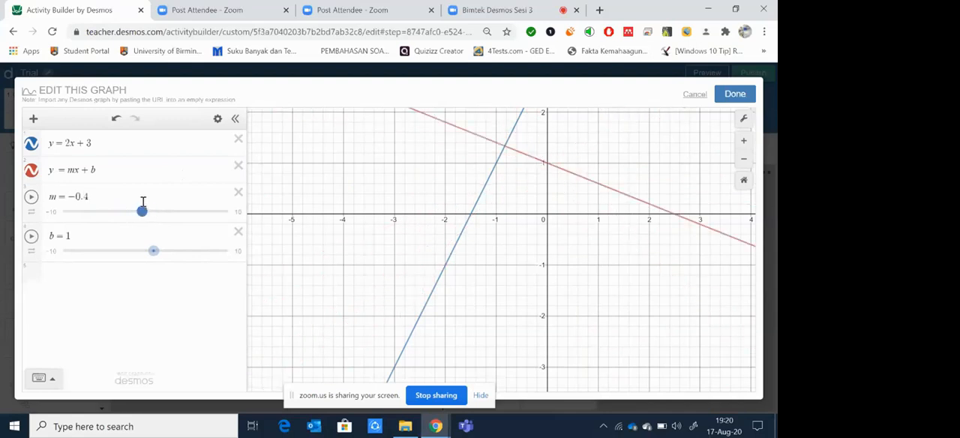
left_click_drag(153, 252, 113, 249)
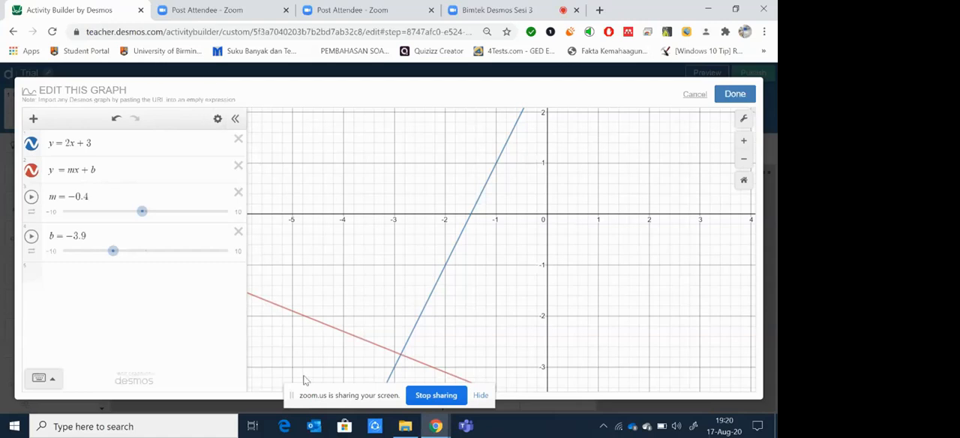
Step: Switch to the Modul Desmos Teacher flipbook in FlippingBook to view the list of graph challenges
mouse_move(437, 429)
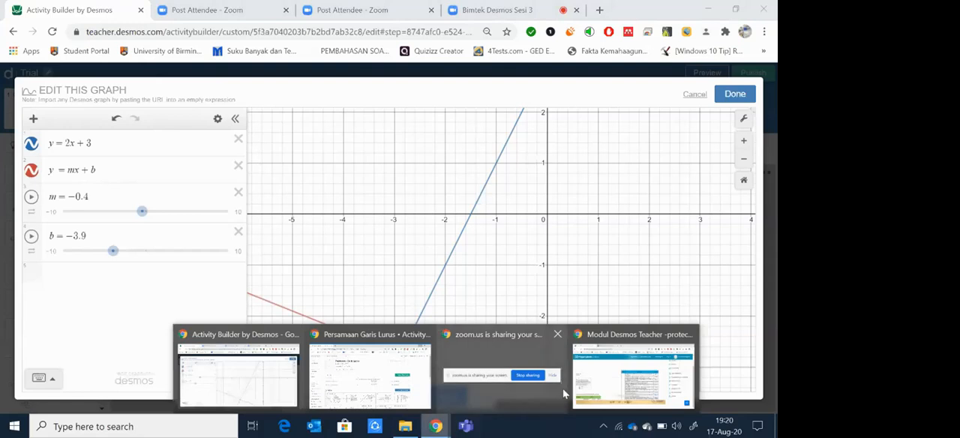
left_click(613, 384)
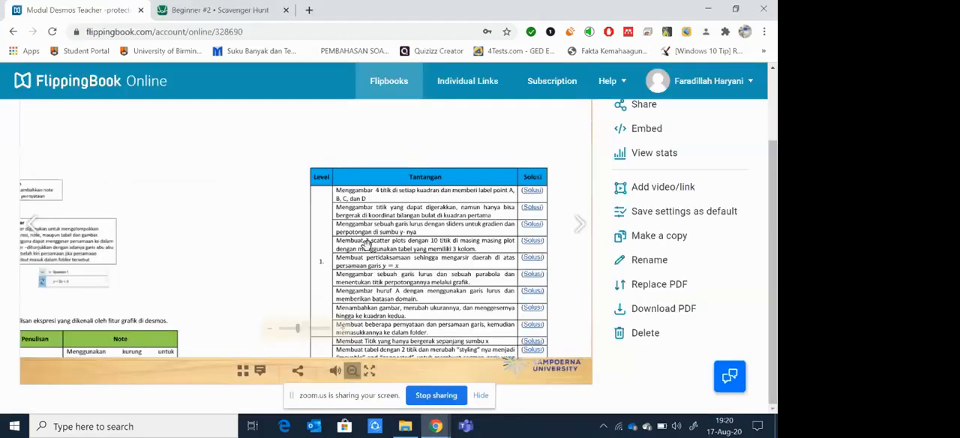
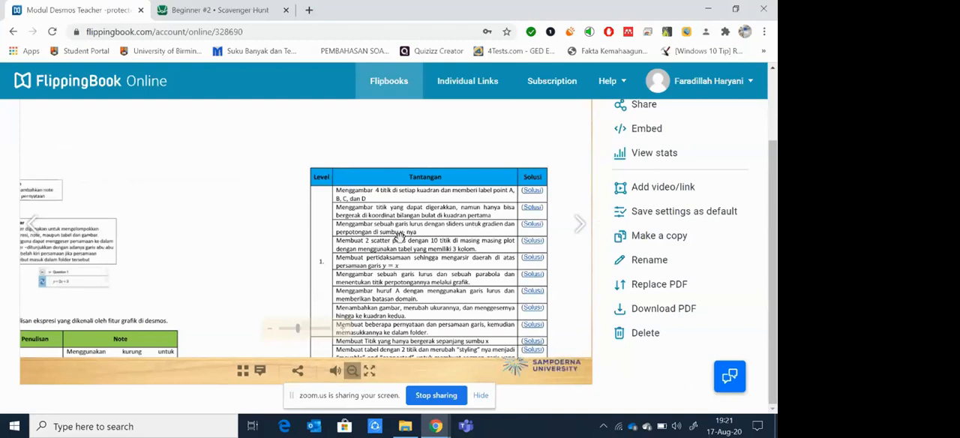
Step: Open the solution to the challenge on a straight line with sliders and move its sliders to m = 0.5 and b = -3.3
left_click(529, 228)
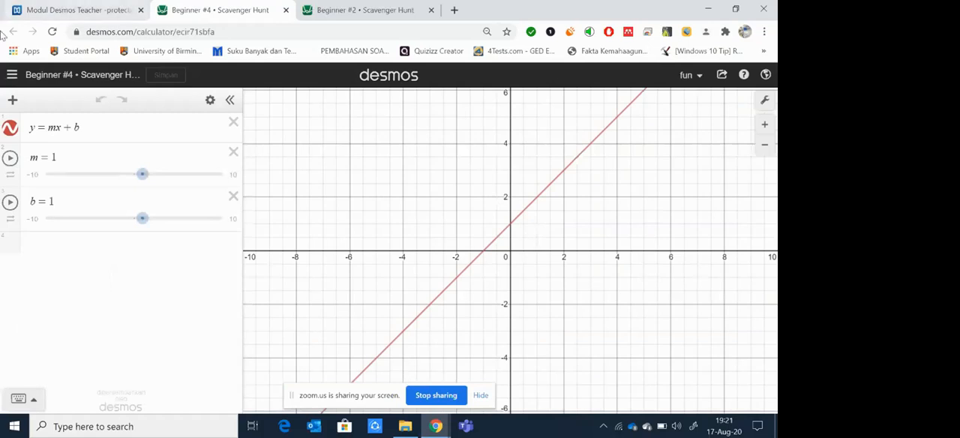
mouse_move(139, 179)
left_mouse_down()
mouse_move(110, 175)
mouse_move(159, 180)
mouse_move(136, 182)
left_mouse_up()
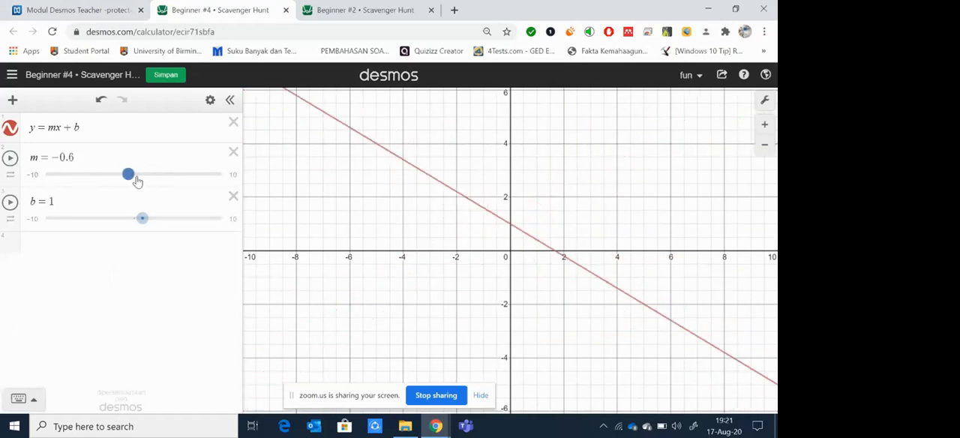
left_click(30, 164)
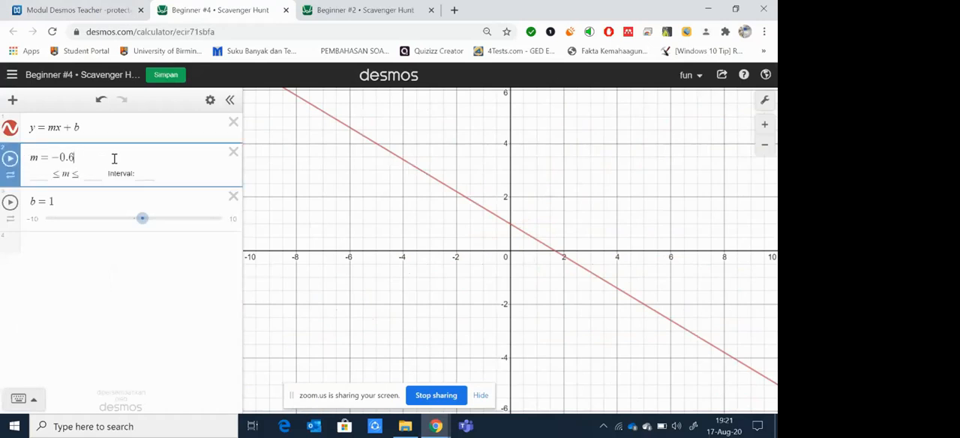
left_click(110, 276)
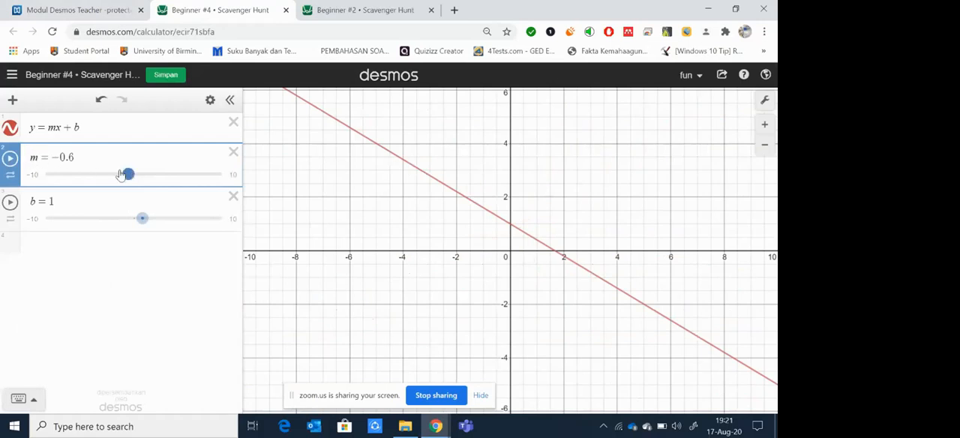
mouse_move(128, 174)
left_mouse_down()
mouse_move(98, 189)
mouse_move(133, 178)
left_mouse_up()
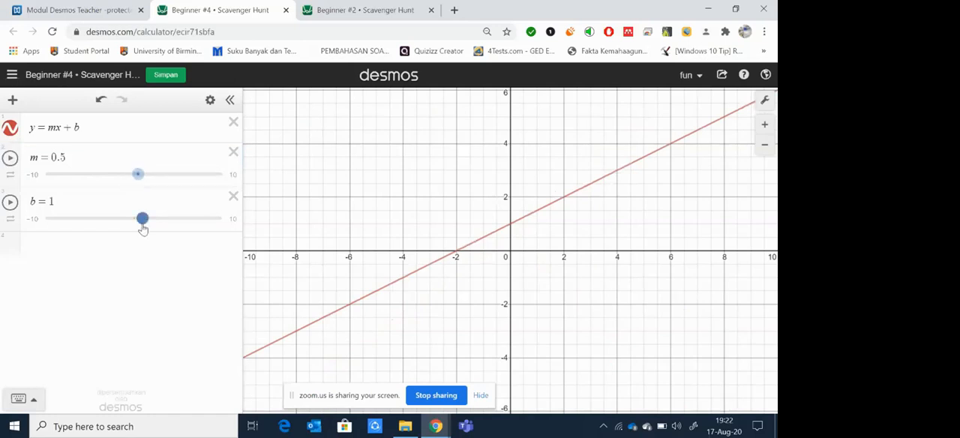
left_click_drag(144, 229, 103, 259)
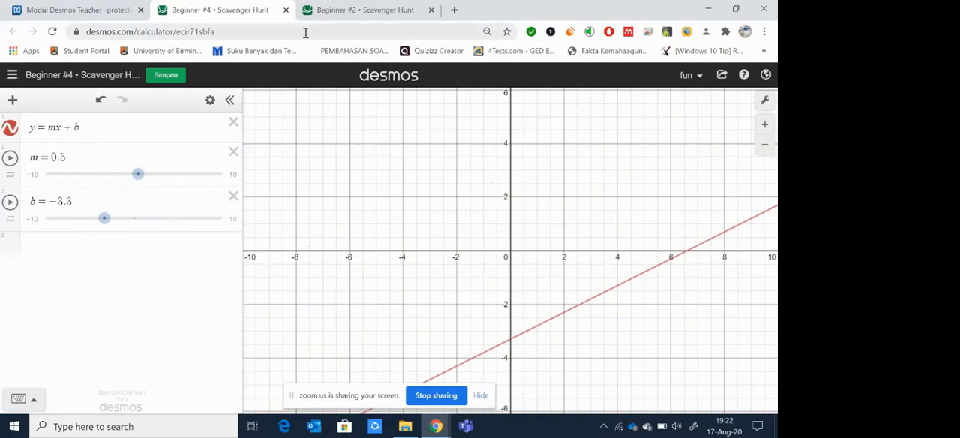
Step: Review the level 1 and 2 challenges in the Modul Desmos Teacher flipbook and switch to the Persamaan Garis Lurus activity page
left_click(89, 10)
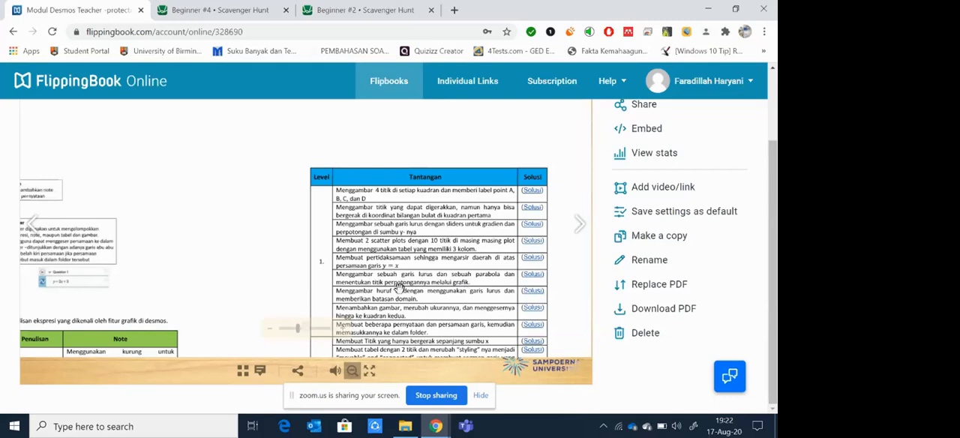
scroll(401, 287, "down", 2)
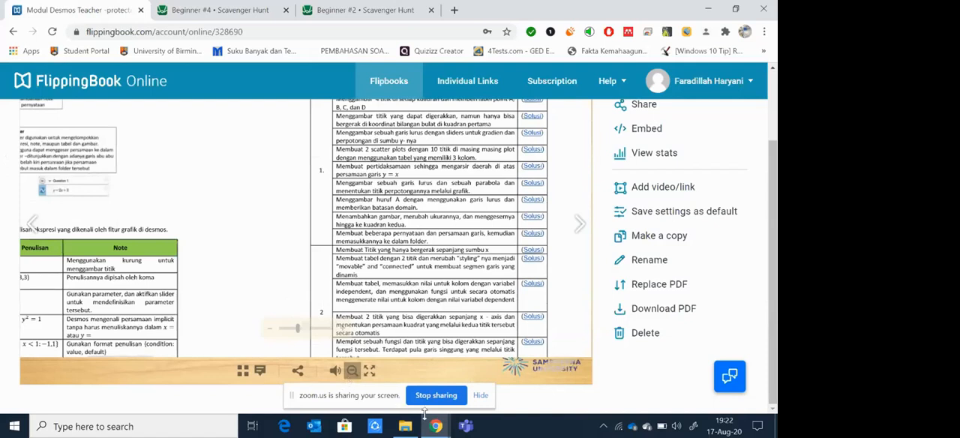
mouse_move(436, 426)
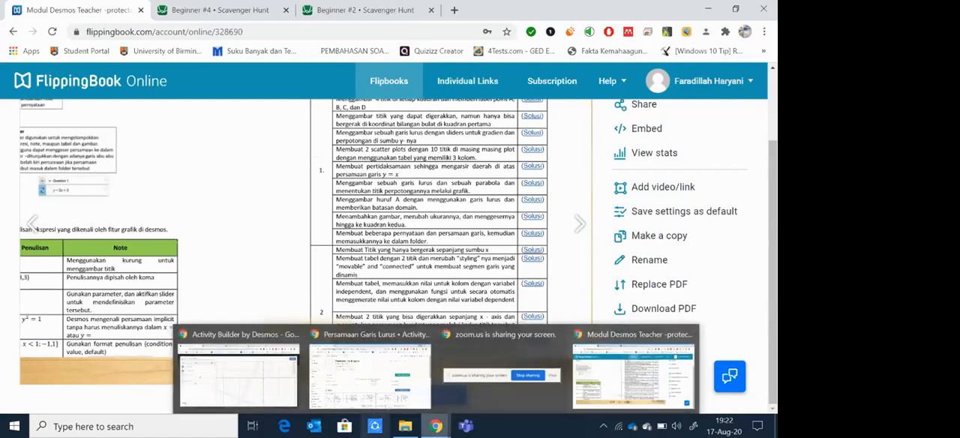
left_click(357, 392)
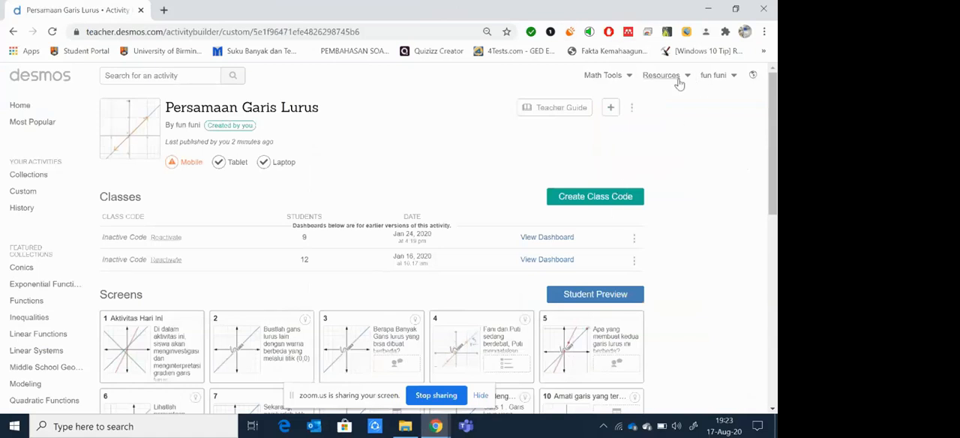
Step: View the sharing link and the collaborator settings of the Persamaan Garis Lurus activity, closing both without changes
left_click(631, 109)
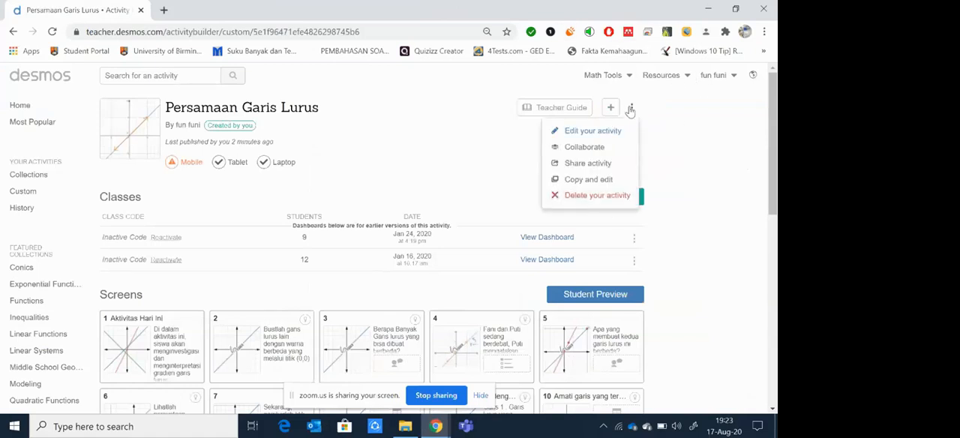
left_click(574, 164)
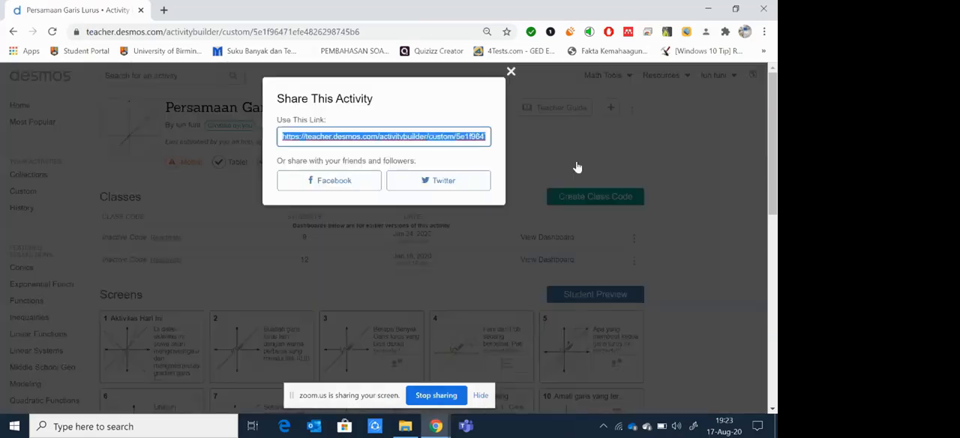
left_click(510, 72)
left_click(632, 108)
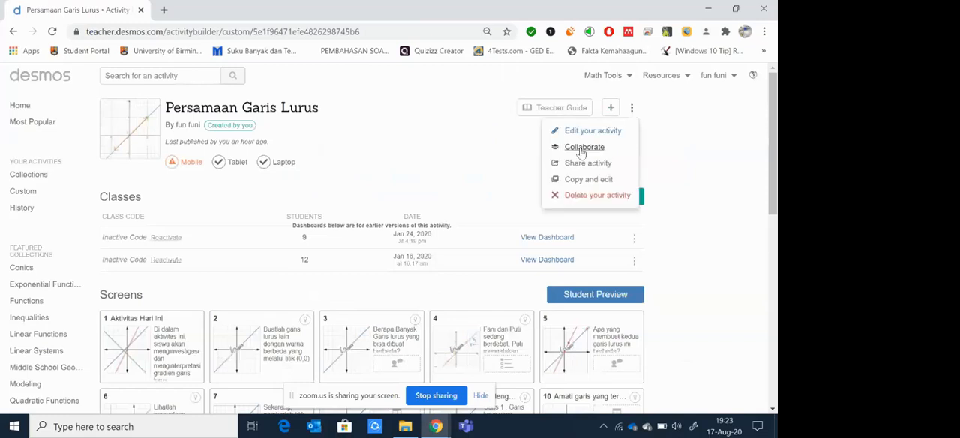
left_click(582, 148)
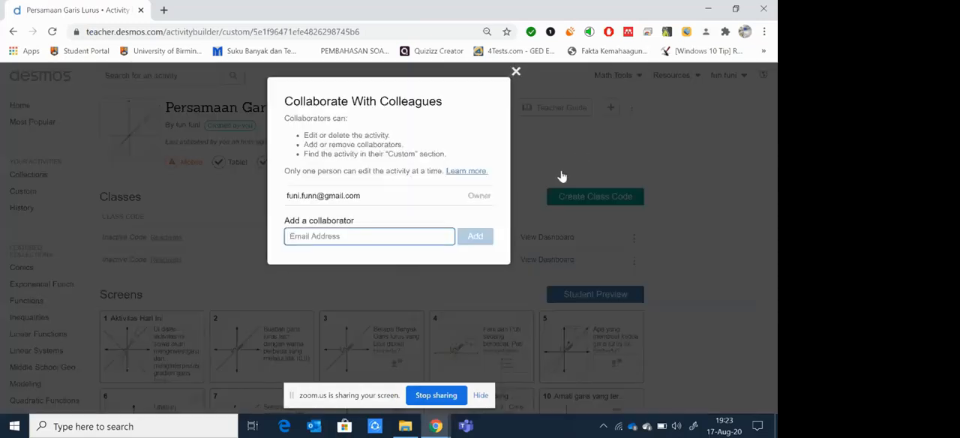
left_click(516, 72)
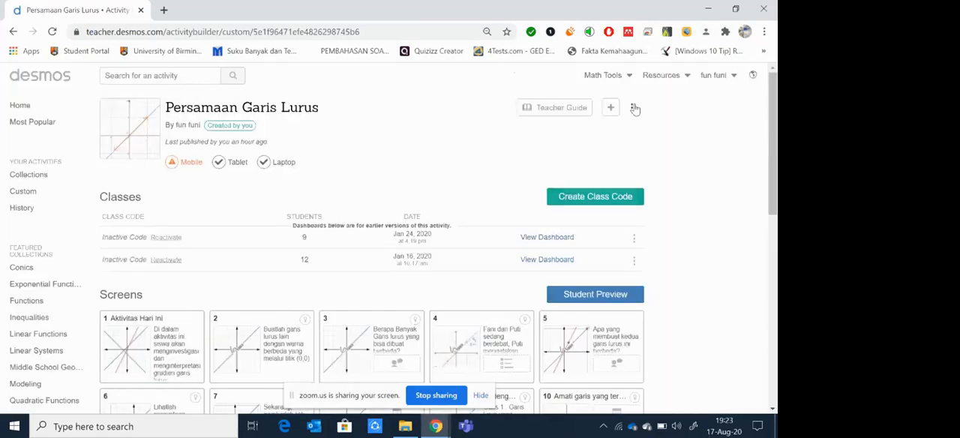
Step: Copy the Persamaan Garis Lurus activity's sharing link and send it to everyone in the Bimtek Desmos Sesi 3 Zoom chat
left_click(631, 107)
left_click(588, 163)
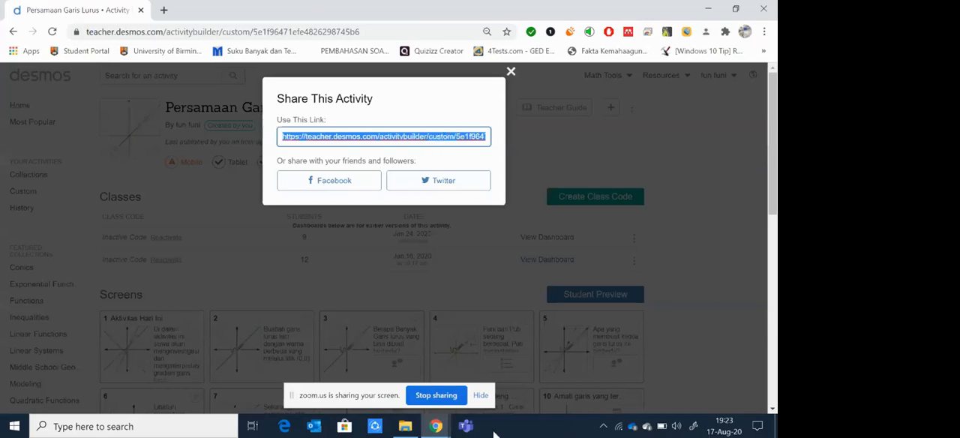
left_click(427, 430)
mouse_move(427, 429)
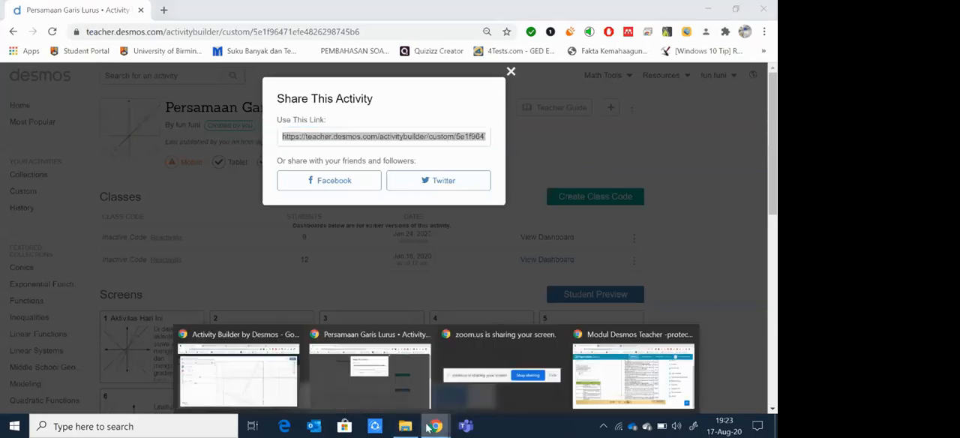
left_click(276, 386)
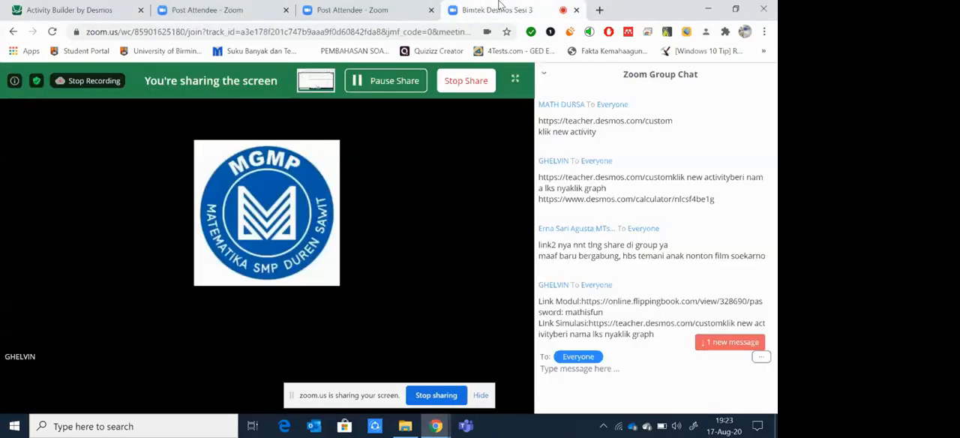
left_click(496, 9)
left_click(559, 371)
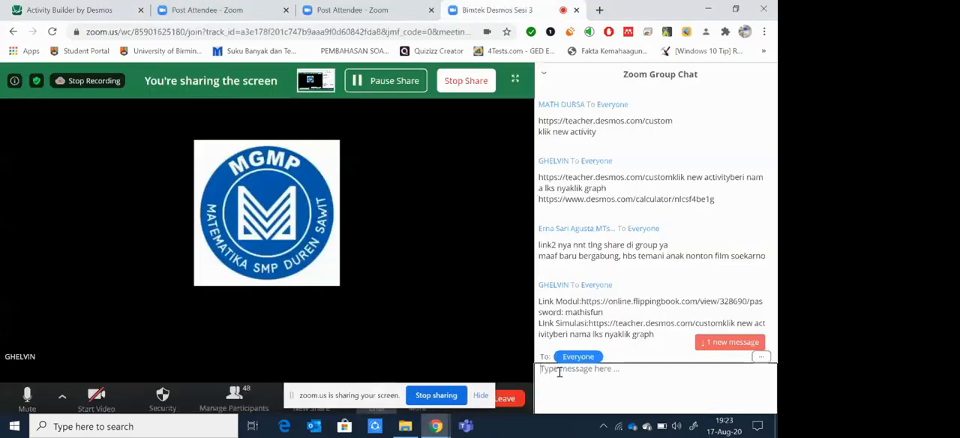
key("ctrl+v")
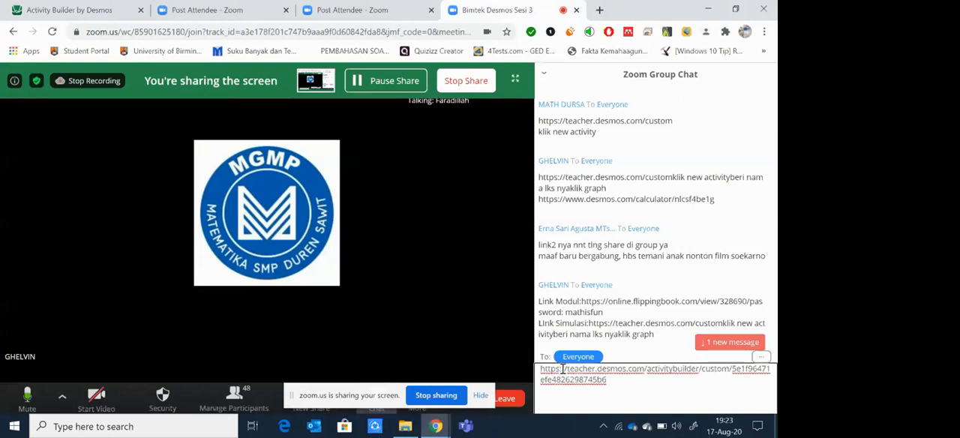
key("Return")
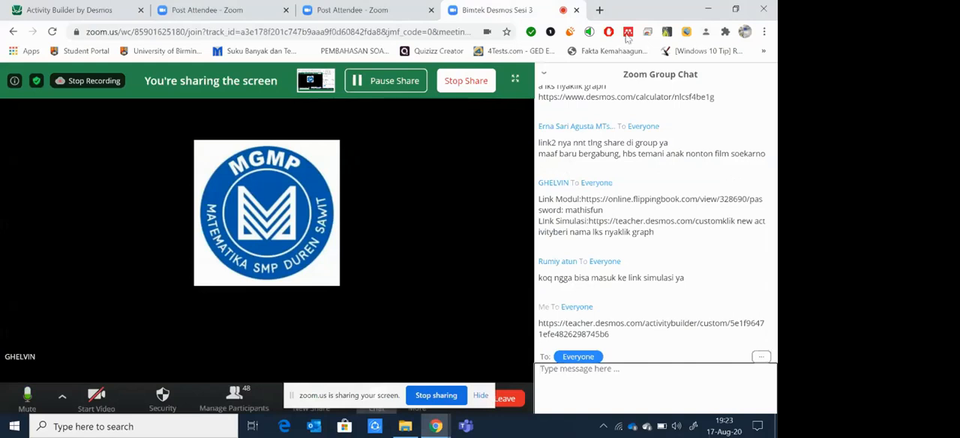
Step: Finish the screen 2 graph in the Trial activity and arrange its window side by side with the Persamaan Garis Lurus window
left_click(93, 9)
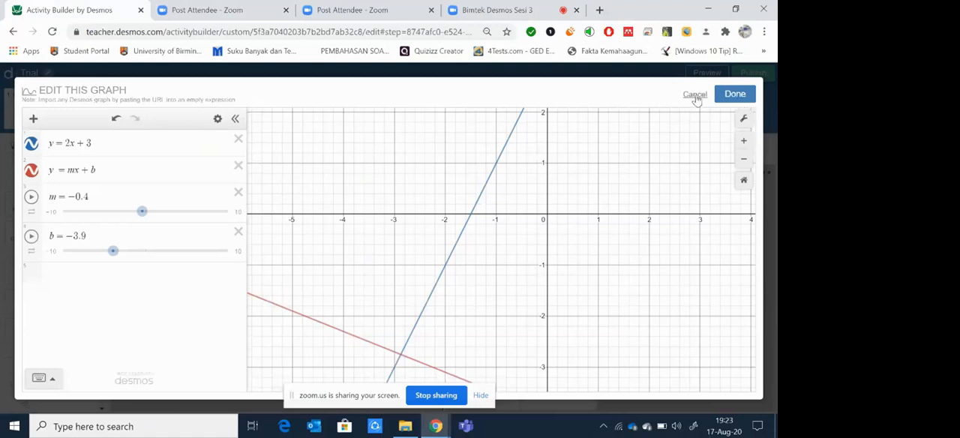
left_click(735, 95)
left_click_drag(619, 6, 155, 102)
left_click_drag(4, 102, 2, 102)
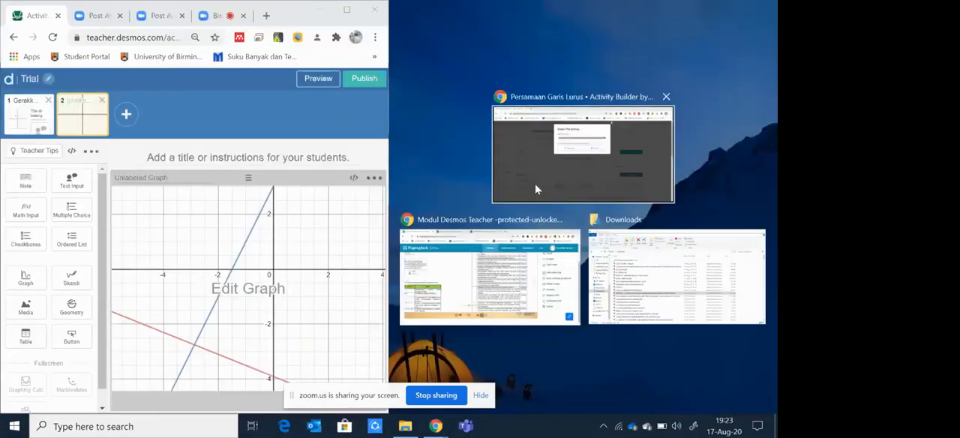
left_click(536, 190)
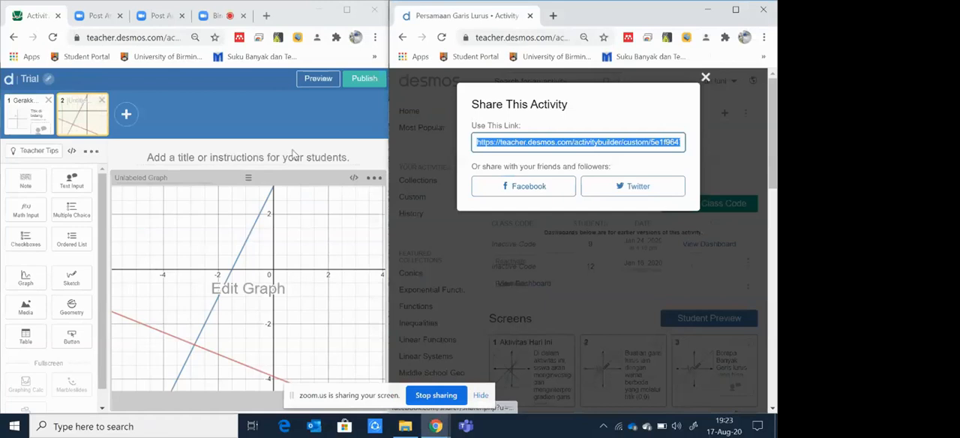
Step: Close the sharing dialog and preview screen 1, Aktivitas Hari Ini, of the Persamaan Garis Lurus activity
left_click(705, 79)
scroll(534, 330, "down", 1)
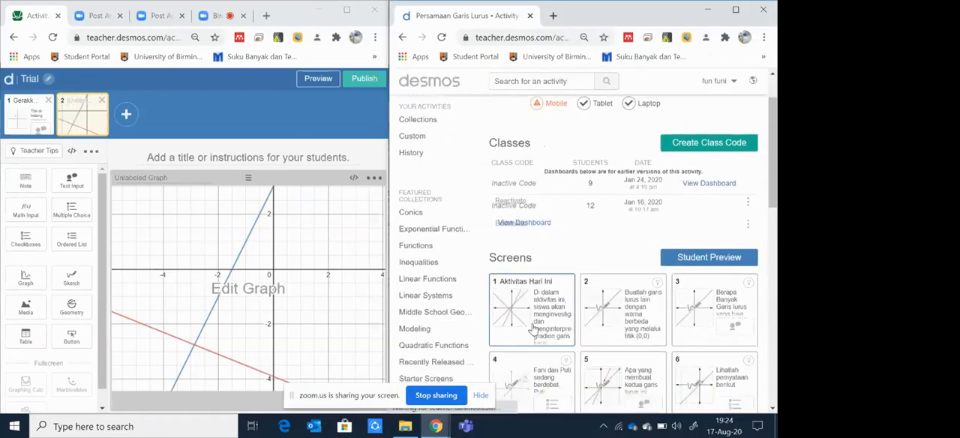
left_click(534, 329)
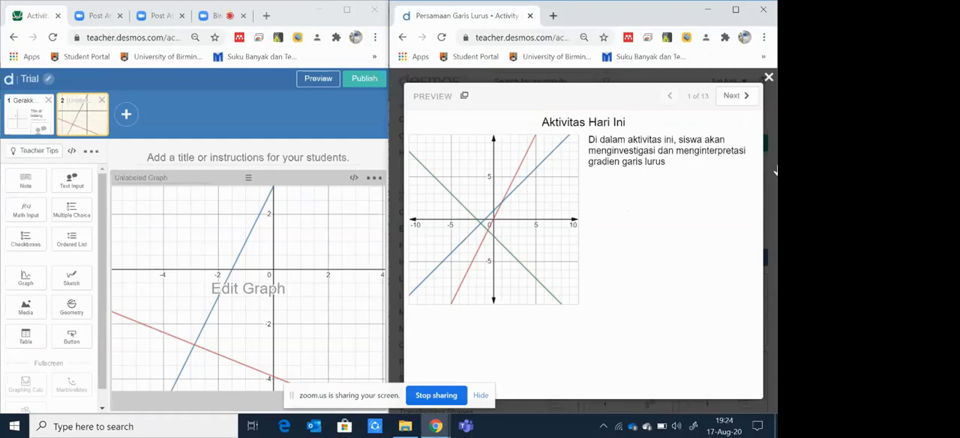
Step: Add a third screen with a graph to the Trial activity and open that graph for editing
left_click(128, 115)
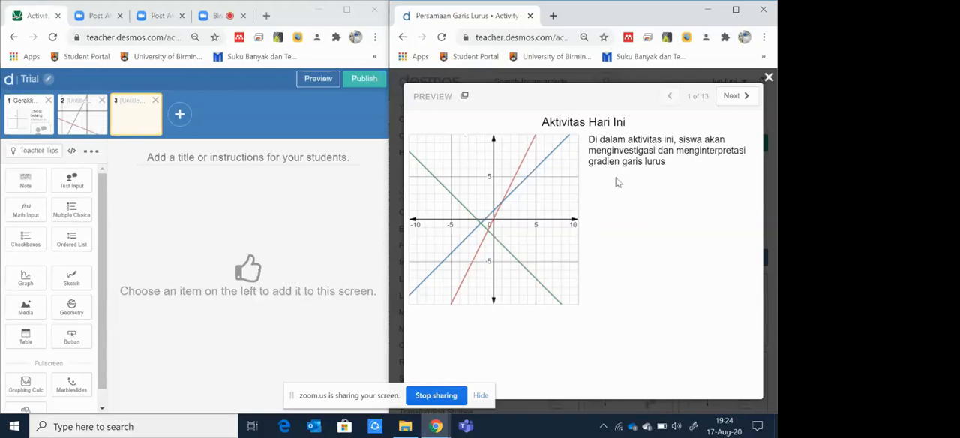
left_click(24, 278)
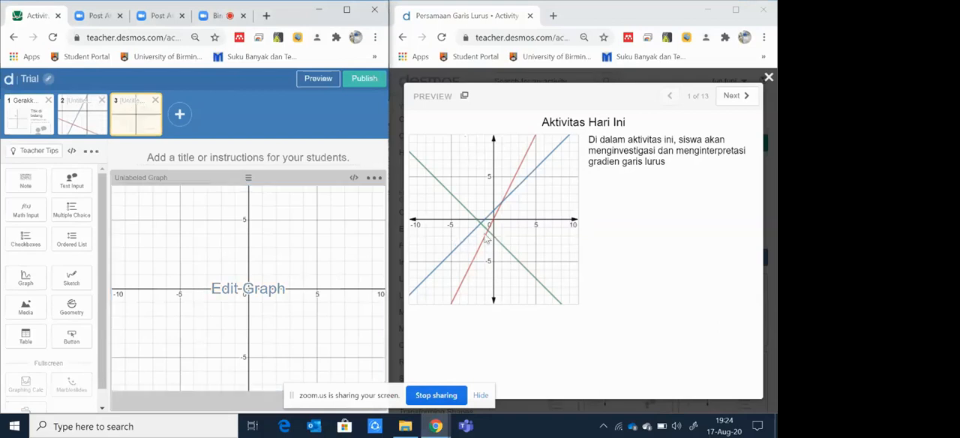
left_click(230, 296)
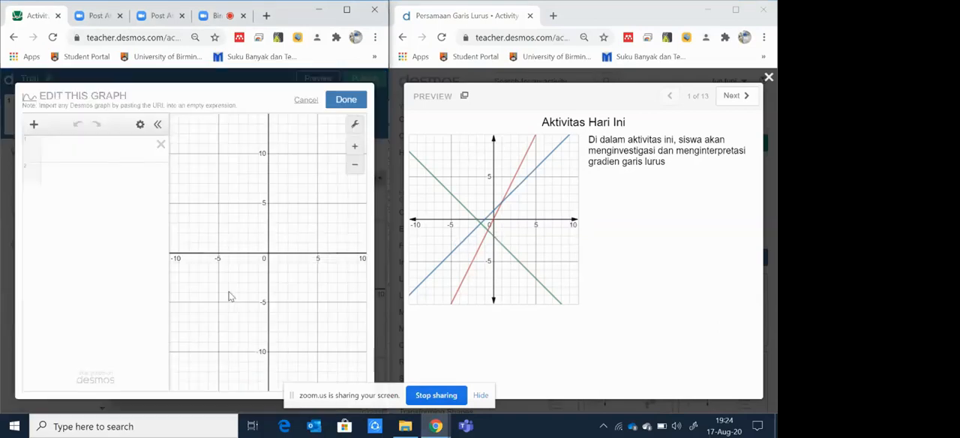
Step: Plot the lines y = 3x + 4 and y = -x as the first two expressions of the graph
left_click(101, 150)
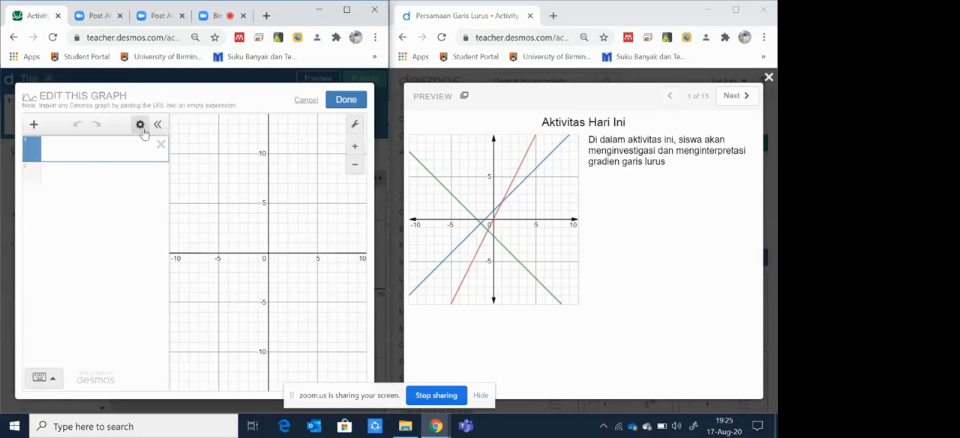
type("y = 3")
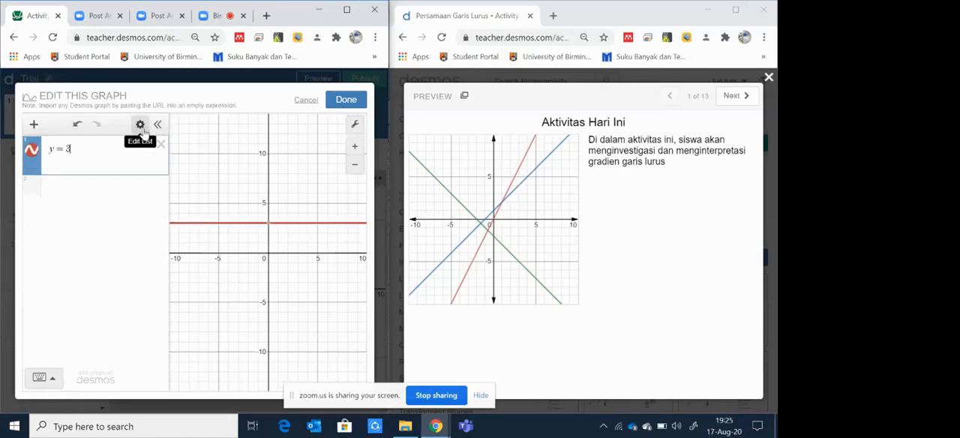
type("x + 4")
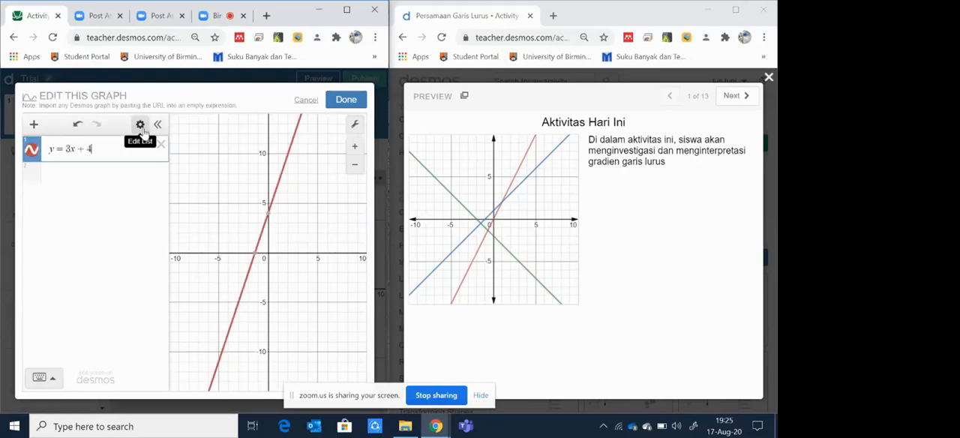
key("Return")
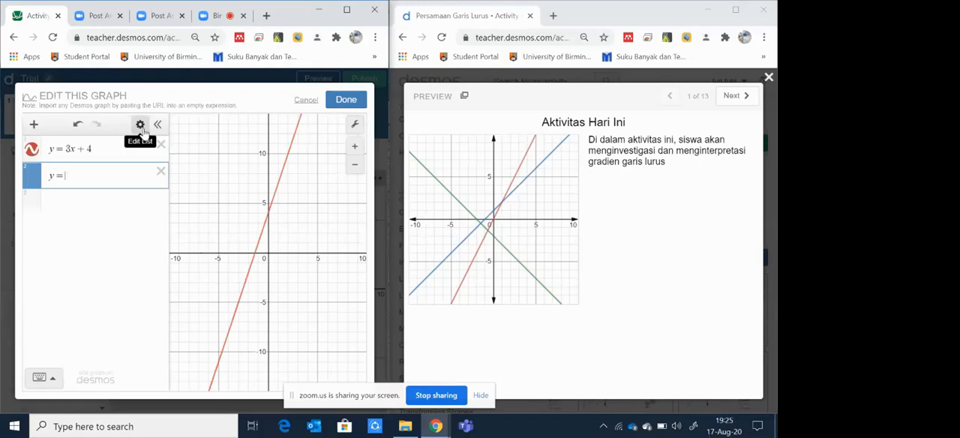
type("y=-x")
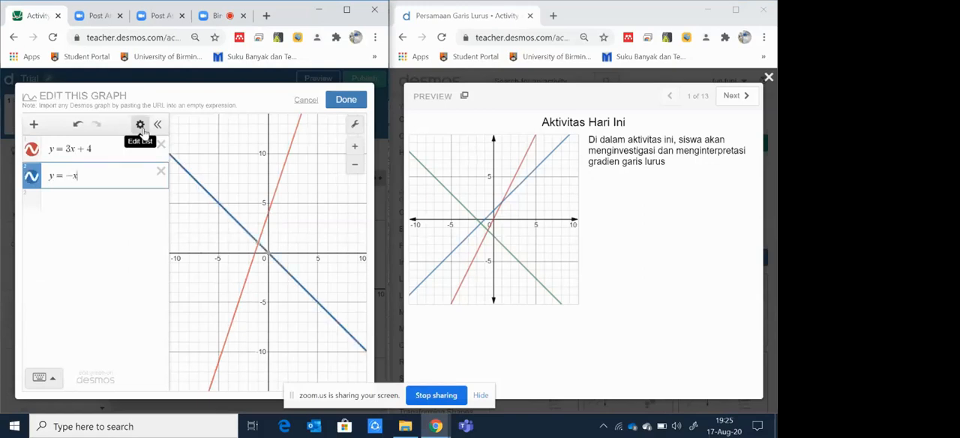
key("Return")
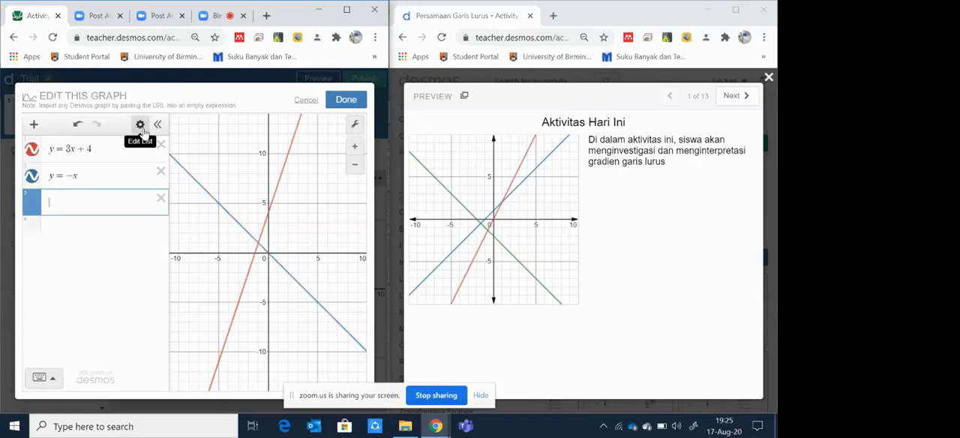
Step: Plot the line y = 1/2x + 1 as the third expression of the graph
type("y = 8x")
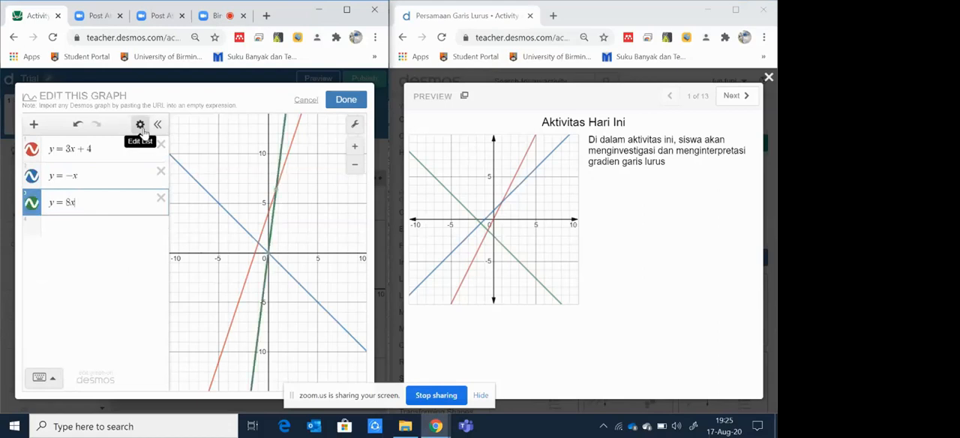
key("BackSpace")
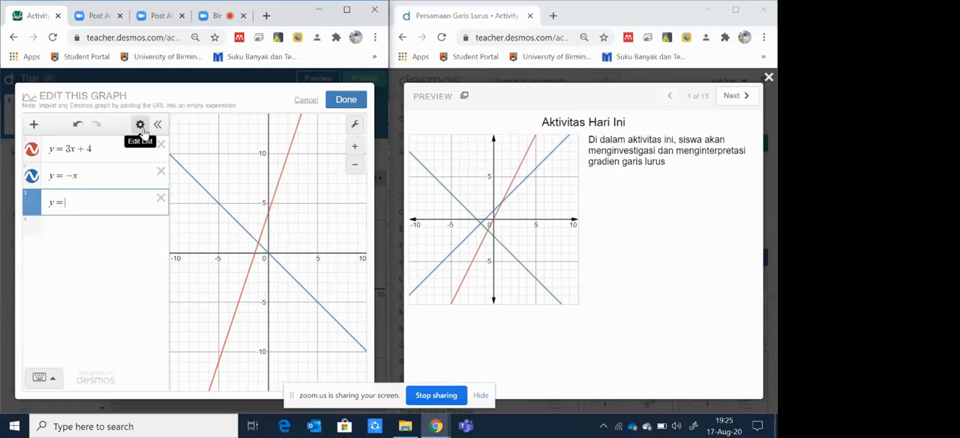
type("1/2")
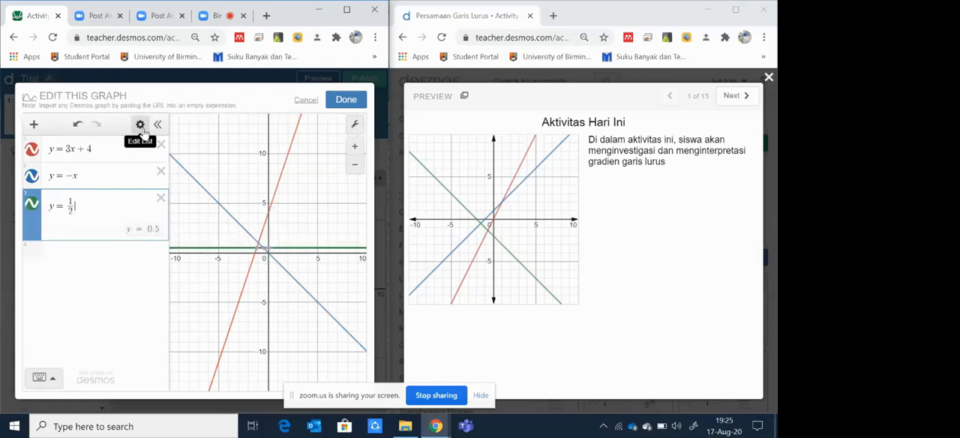
type("x + 1")
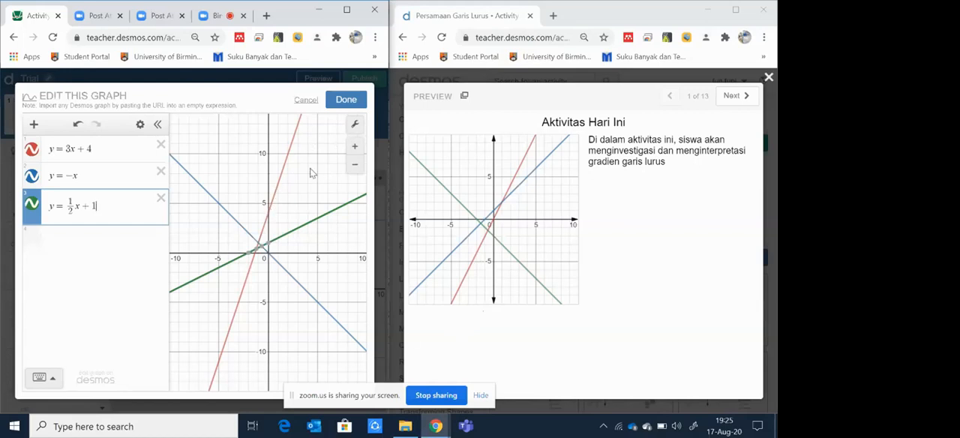
Step: Turn on arrows for the graph's axes and finish editing the screen 3 graph
left_click(355, 126)
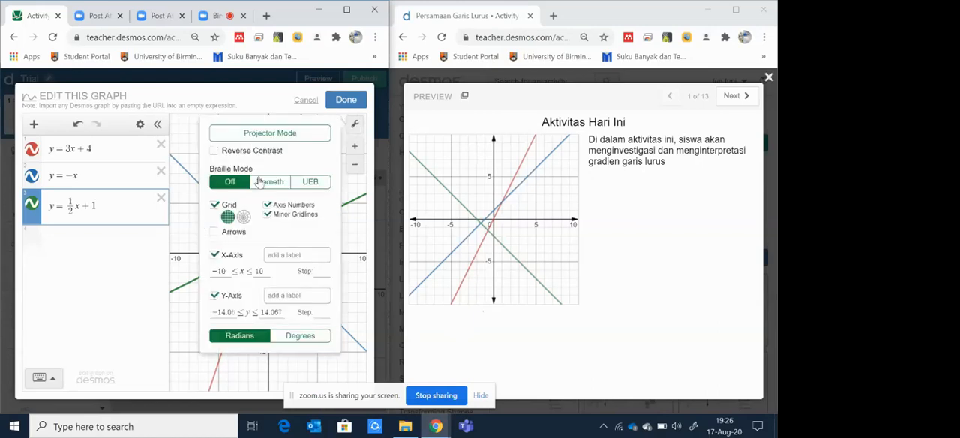
left_click(215, 233)
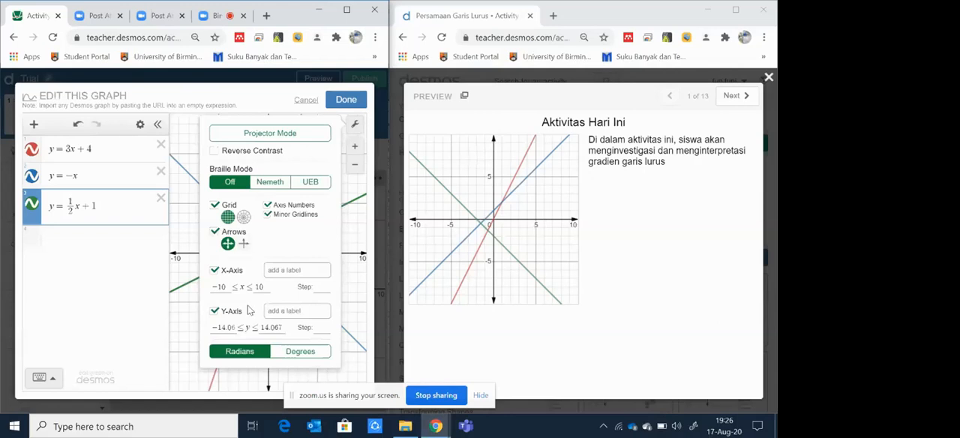
left_click(346, 107)
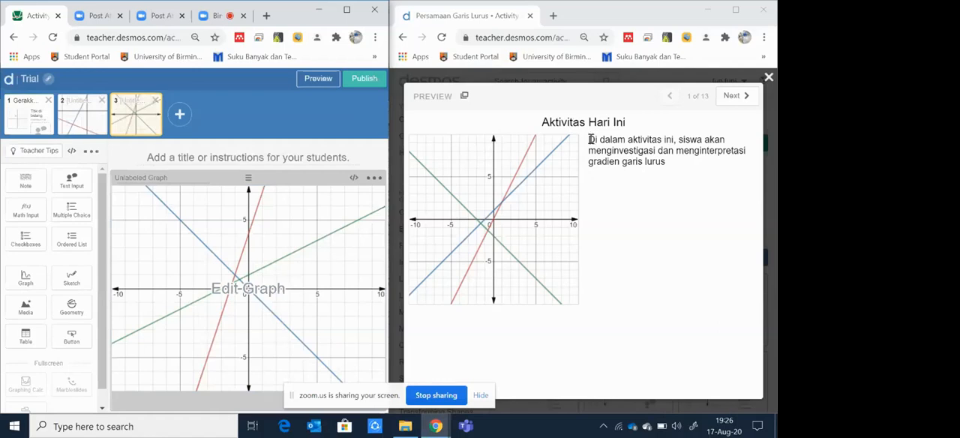
Step: Add a note beside the graph containing the "Di dalam aktivitas ini..." text copied from the Persamaan Garis Lurus preview
left_click(25, 182)
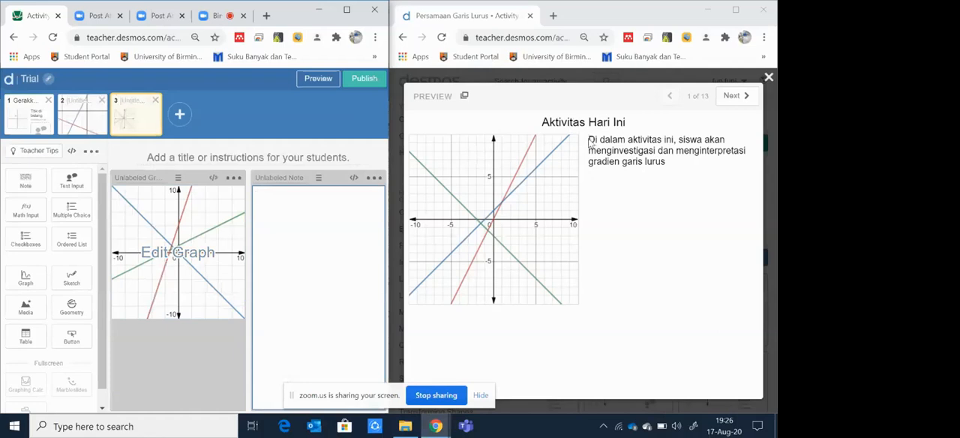
left_click_drag(590, 141, 673, 174)
key("ctrl+c")
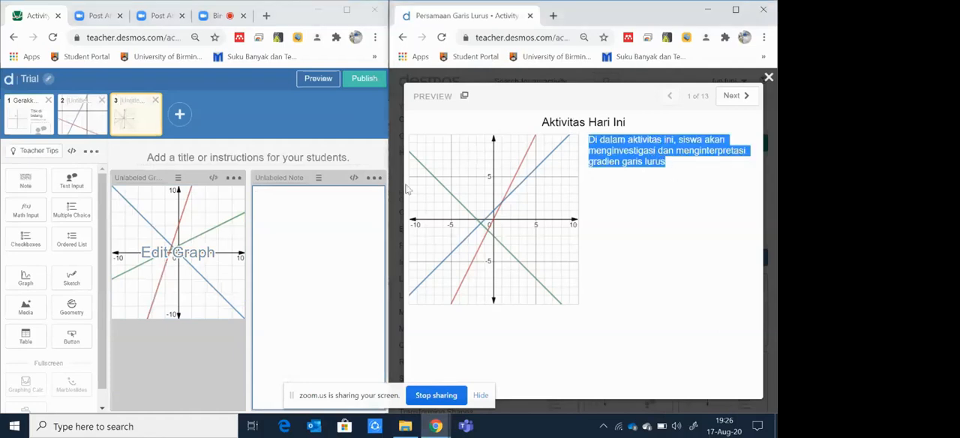
left_click(279, 197)
key("ctrl+v")
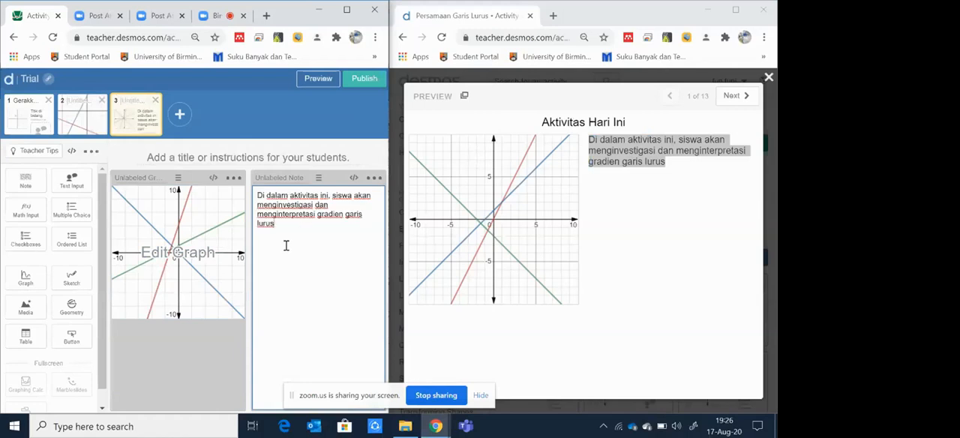
Step: Title screen 3 "Aktivitas hari ini" and check it in the Trial activity's preview
left_click(276, 159)
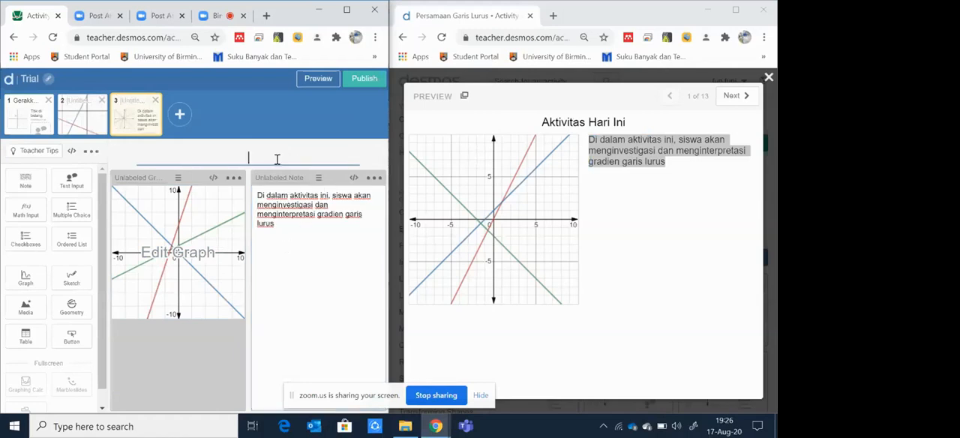
type("Aktivitas hari ini")
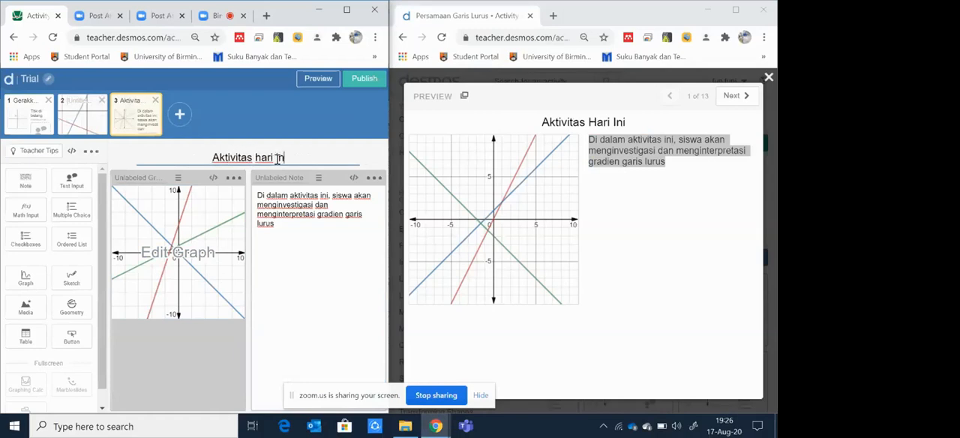
left_click(319, 79)
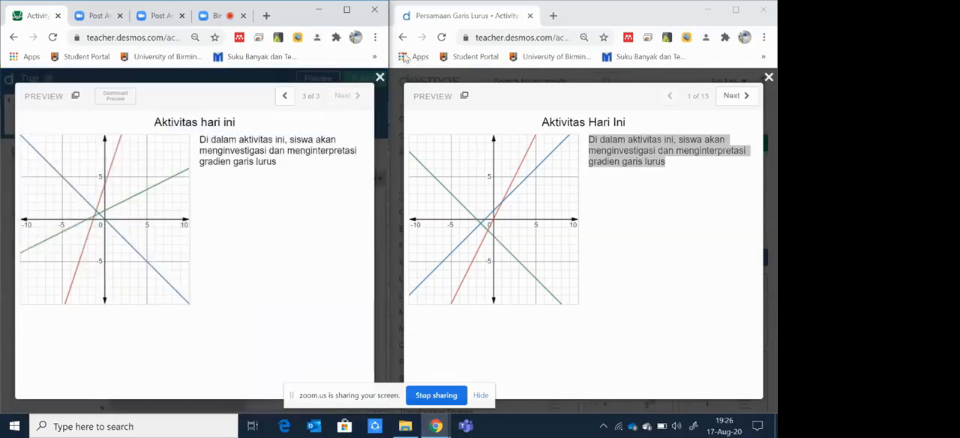
left_click(379, 79)
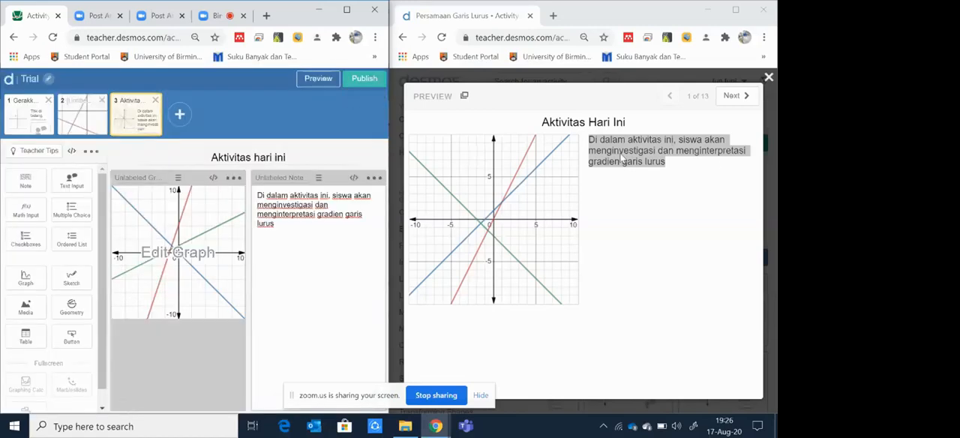
Step: Advance the Persamaan Garis Lurus preview to screen 2 and try freehand pencil strokes on its sketch graph
left_click(734, 95)
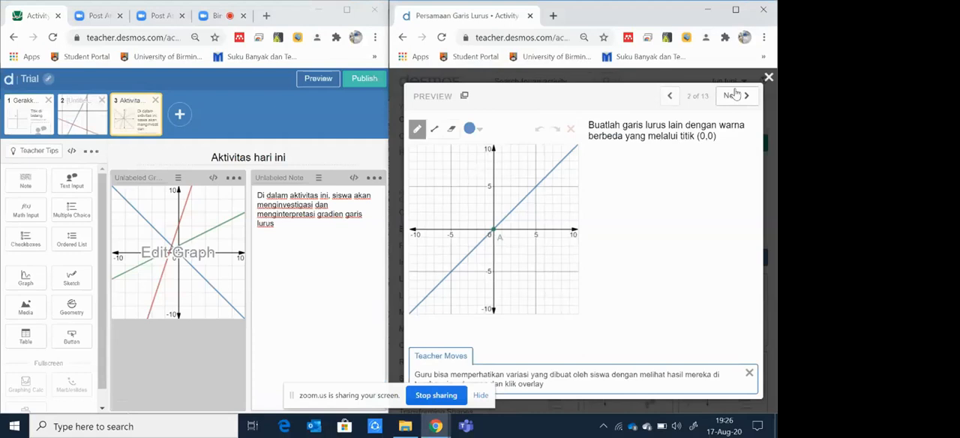
mouse_move(443, 194)
left_mouse_down()
mouse_move(470, 184)
mouse_move(504, 276)
mouse_move(585, 210)
left_mouse_up()
left_click_drag(464, 251, 532, 255)
mouse_move(453, 288)
left_mouse_down()
mouse_move(542, 282)
mouse_move(532, 258)
left_mouse_up()
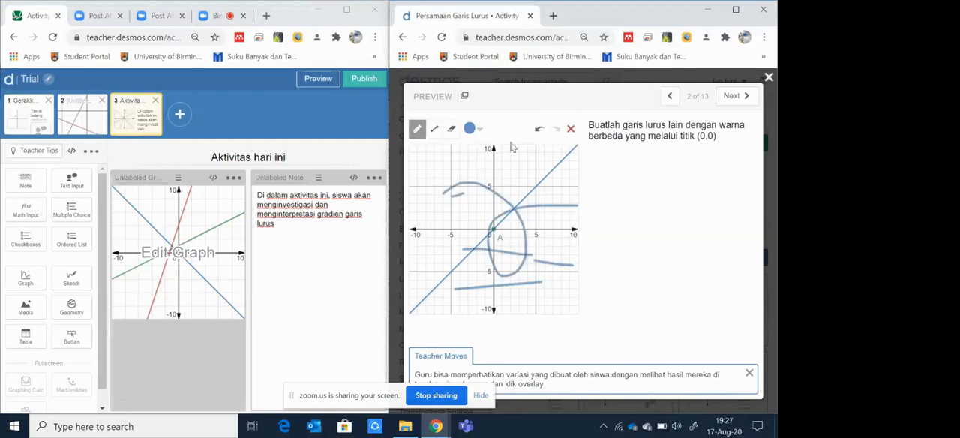
Step: Erase all the freehand strokes from the preview's sketch graph and reselect the pencil
left_click(452, 130)
mouse_move(471, 174)
left_mouse_down()
mouse_move(471, 212)
mouse_move(505, 173)
mouse_move(476, 255)
mouse_move(452, 281)
mouse_move(527, 260)
mouse_move(543, 241)
mouse_move(497, 292)
left_mouse_up()
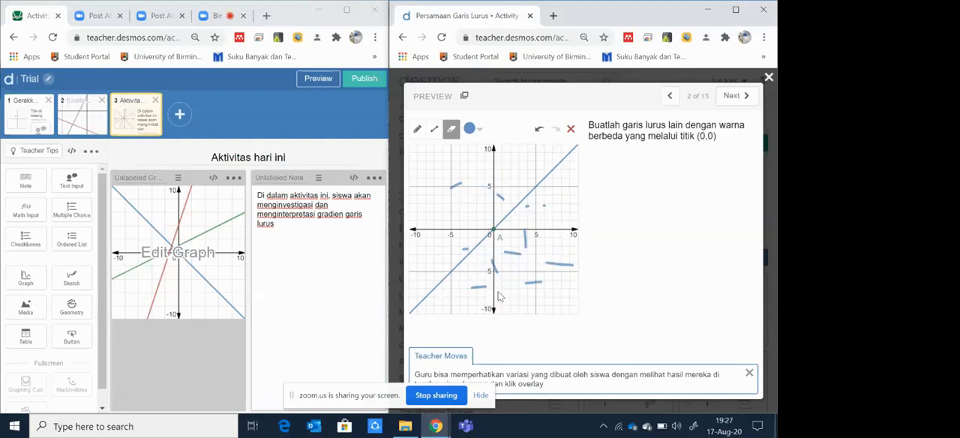
left_click_drag(540, 250, 483, 290)
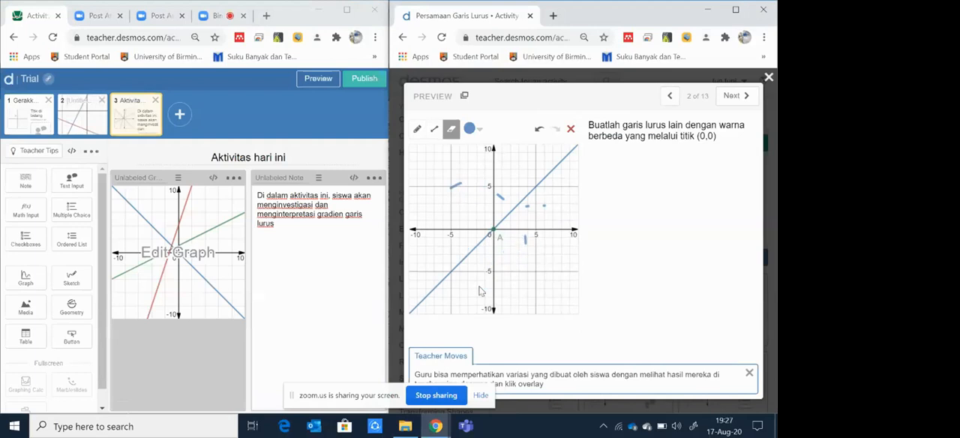
mouse_move(540, 240)
left_mouse_down()
mouse_move(526, 201)
mouse_move(534, 219)
mouse_move(556, 209)
mouse_move(487, 210)
mouse_move(452, 193)
mouse_move(463, 197)
left_mouse_up()
left_click(419, 131)
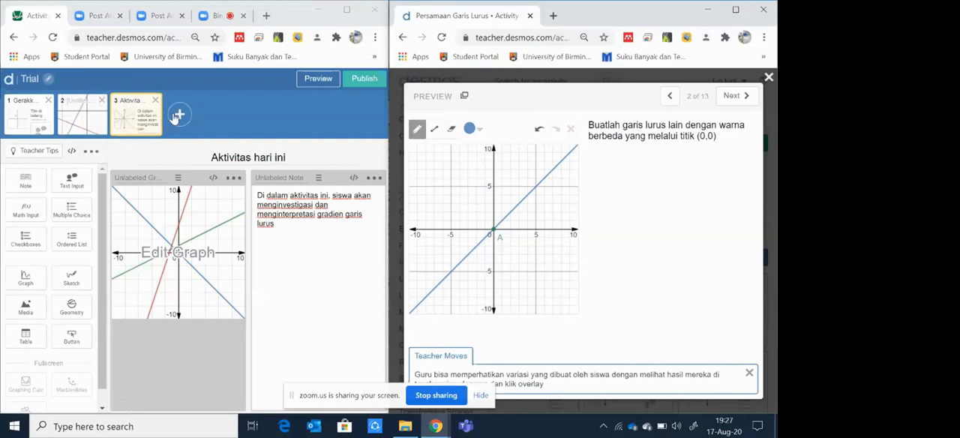
Step: Add a fourth screen with a graph to the Trial activity and plot the line y = x in it
left_click(177, 115)
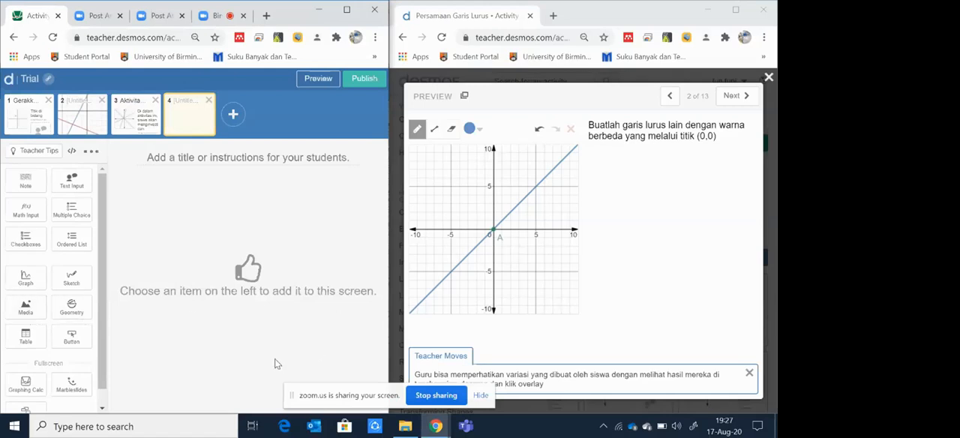
left_click(24, 279)
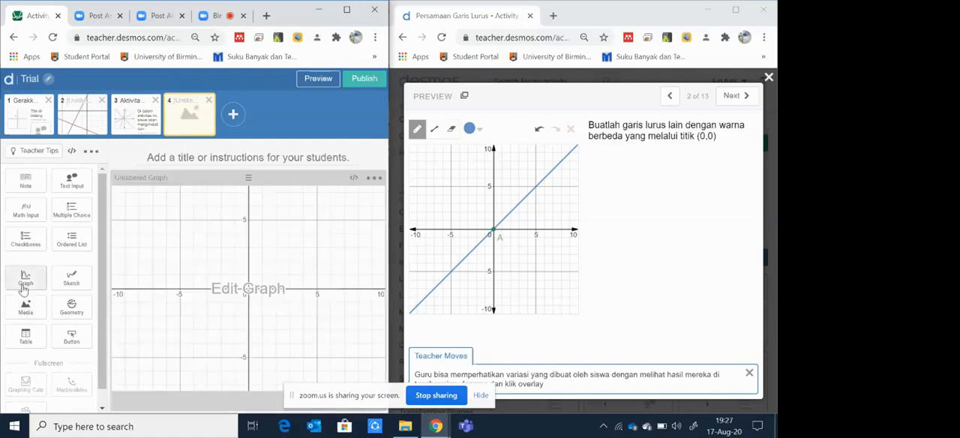
left_click(231, 286)
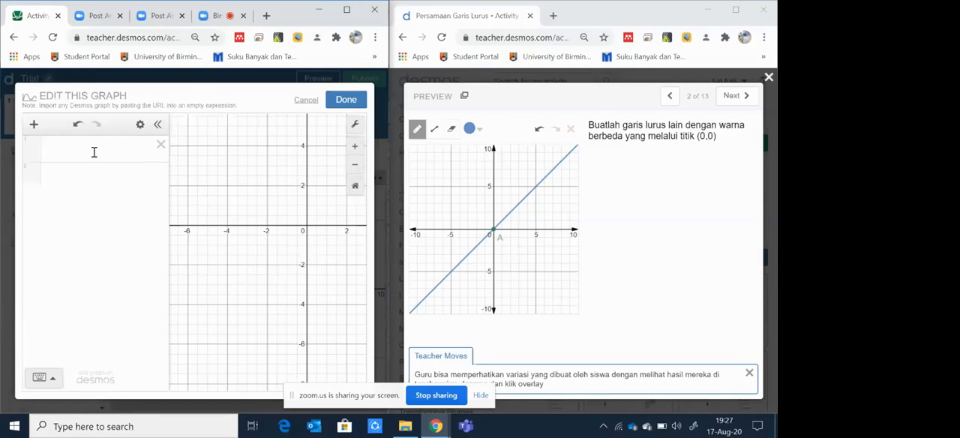
left_click(122, 145)
type("y=x")
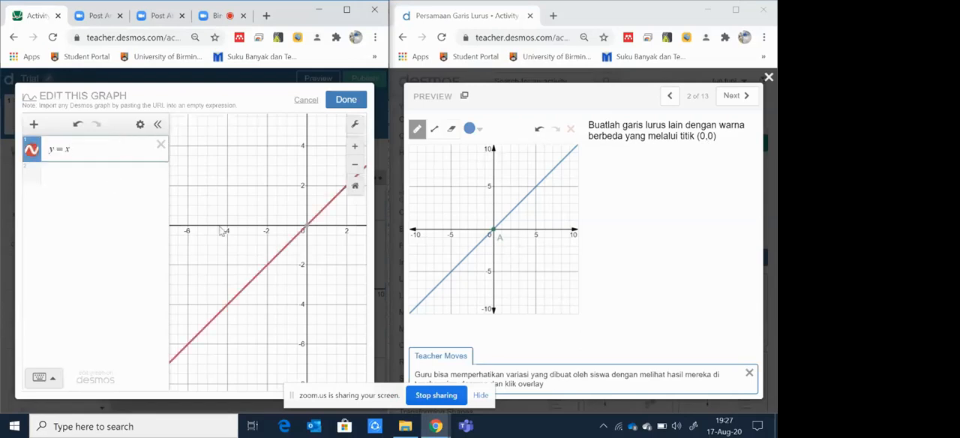
Step: Add the point (0,0) as the second expression and label it A
left_click(89, 199)
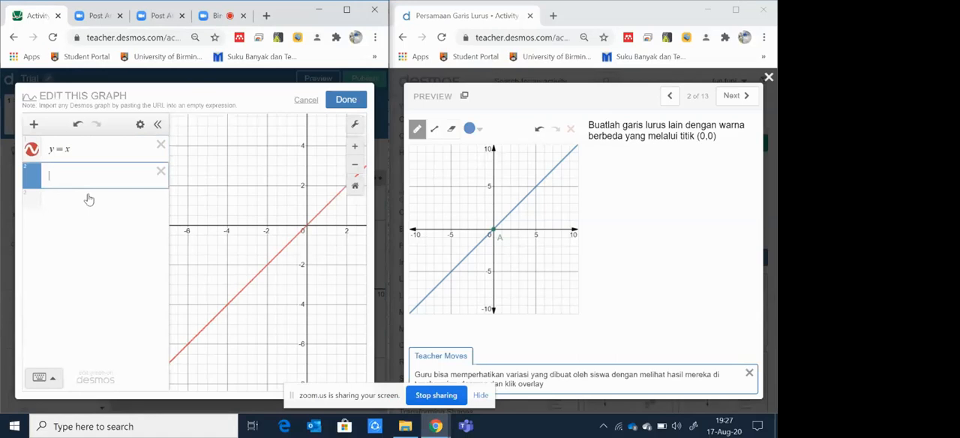
type("(0")
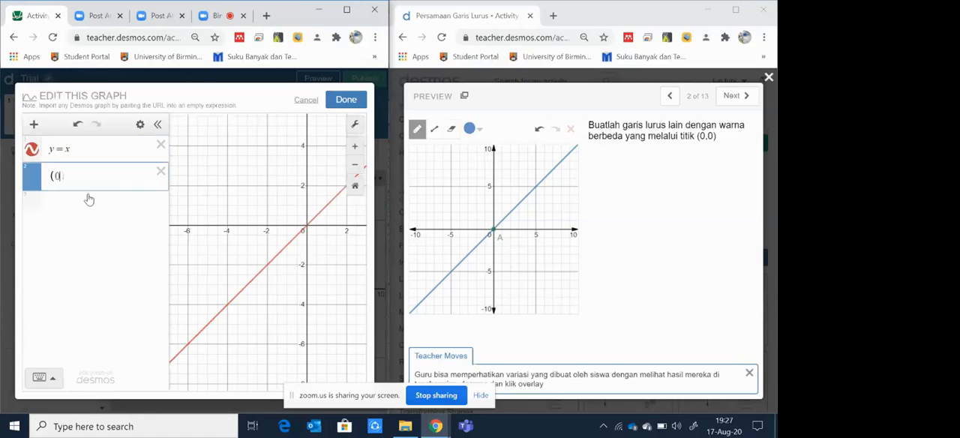
type(",0)")
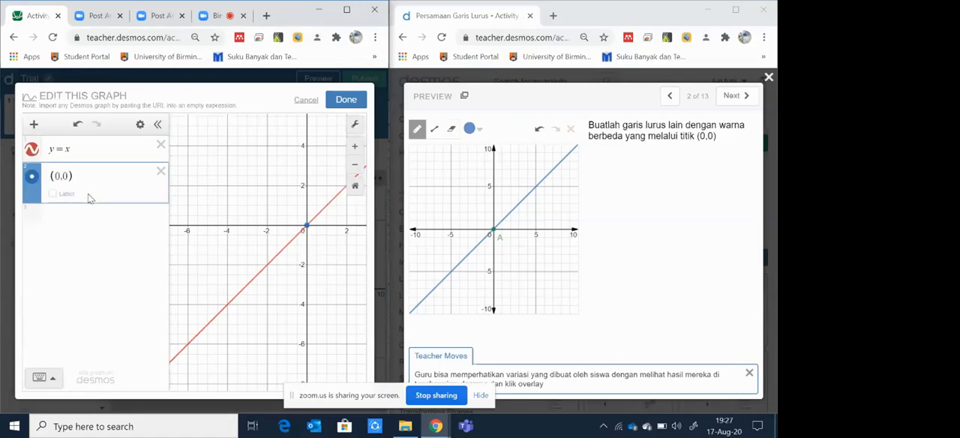
left_click(53, 194)
type("A")
Step: Change the style of point A to an open circle
left_click(30, 180)
left_click(33, 179)
left_click(33, 178)
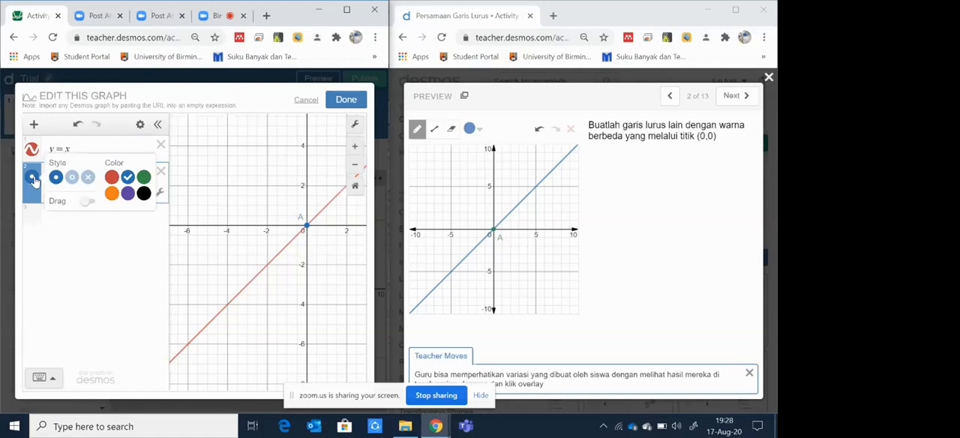
left_click(71, 178)
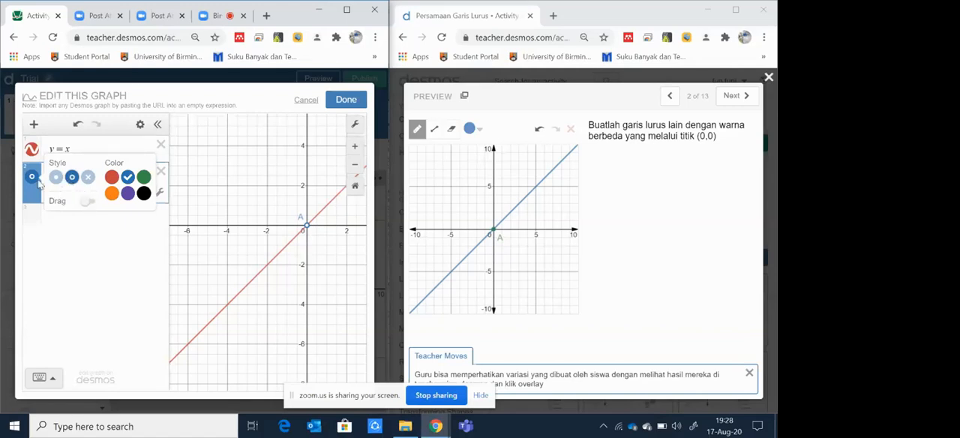
left_click(35, 182)
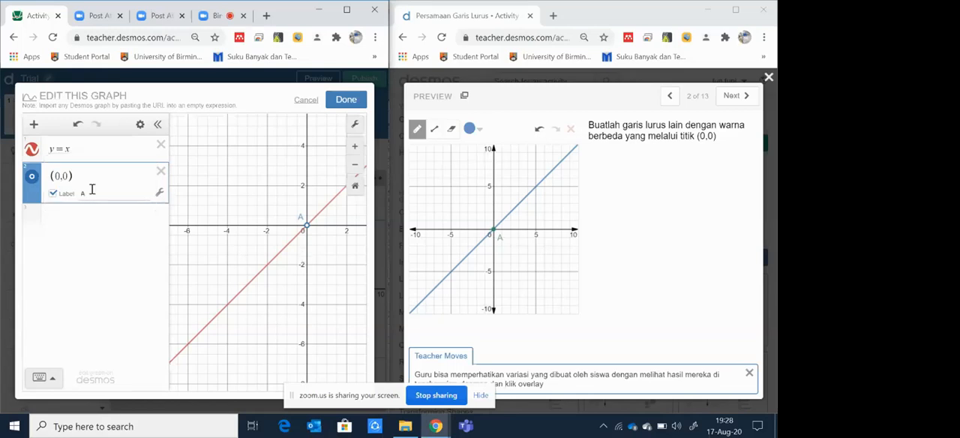
Step: Set the style of point A back to a solid dot
left_click(32, 178)
left_click(31, 178)
left_click(32, 177)
left_click(56, 177)
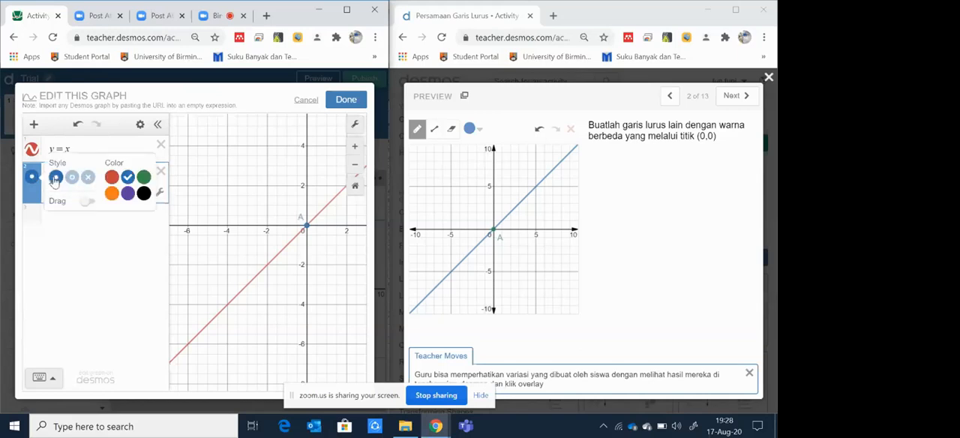
left_click(113, 251)
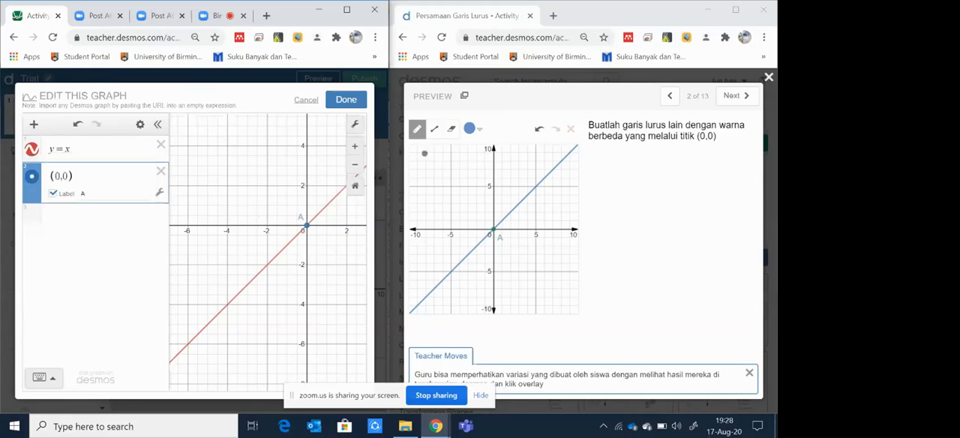
Step: Finish editing the screen 4 graph and check it in the Trial activity's preview
left_click(338, 103)
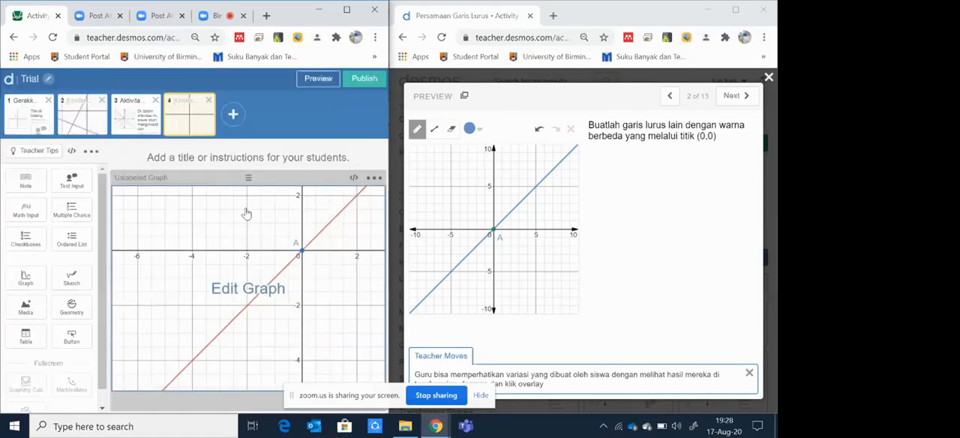
left_click(311, 81)
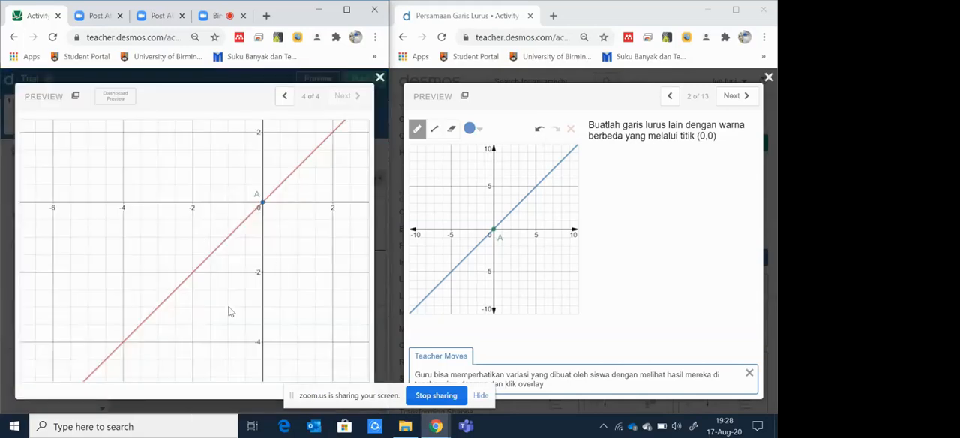
left_click(380, 78)
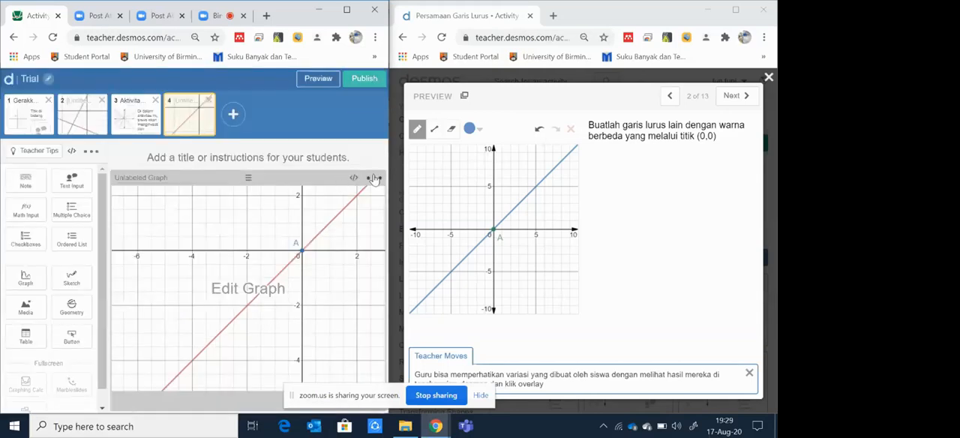
Step: Convert the screen 4 graph to a sketch and turn on axis arrows in its background graph
left_click(375, 179)
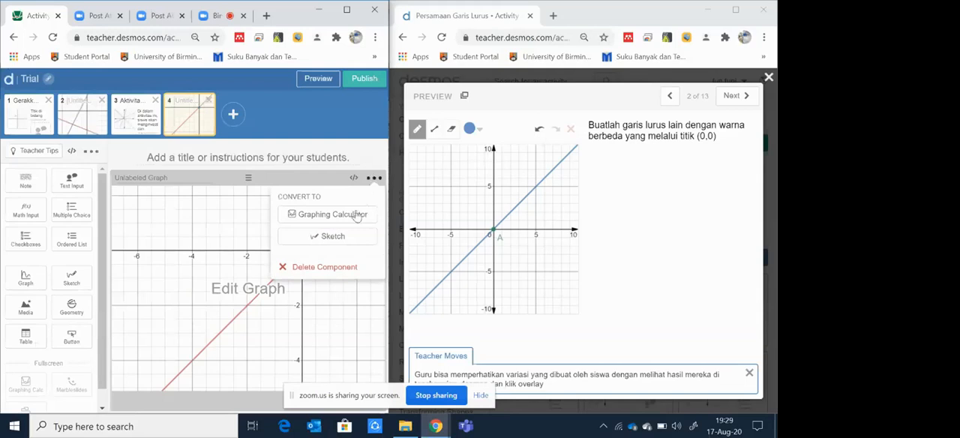
left_click(332, 236)
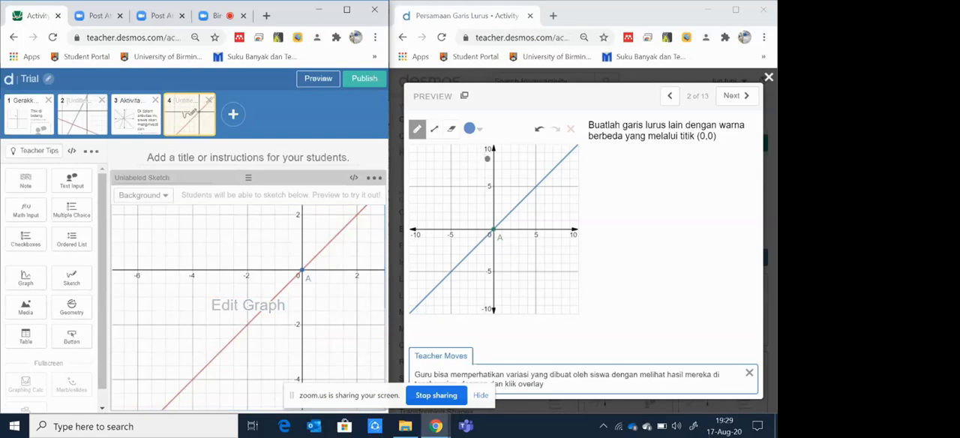
left_click(261, 298)
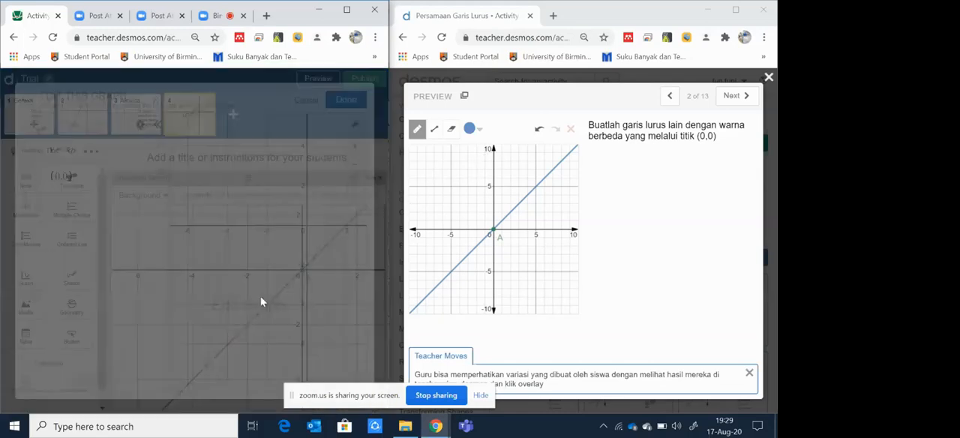
left_click(355, 125)
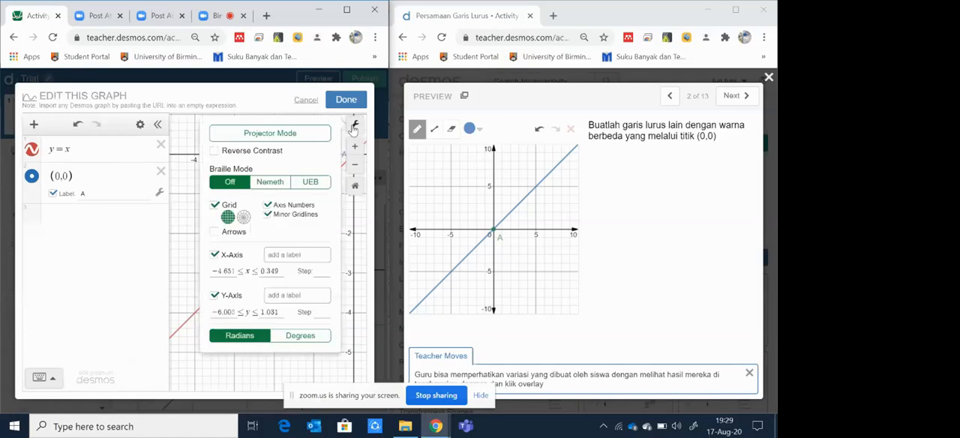
left_click(234, 232)
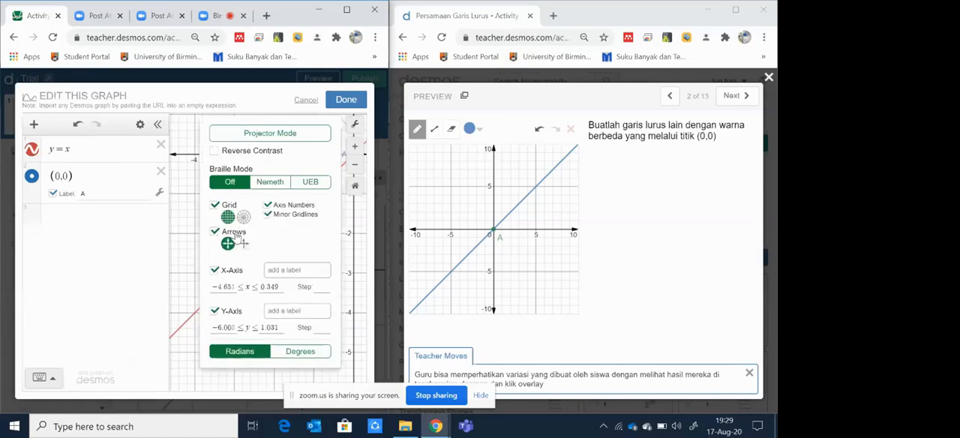
Step: Set the background graph's x-axis range to -10 through 10 with a step of 1
left_click(234, 288)
left_click_drag(234, 288, 198, 287)
type("-10")
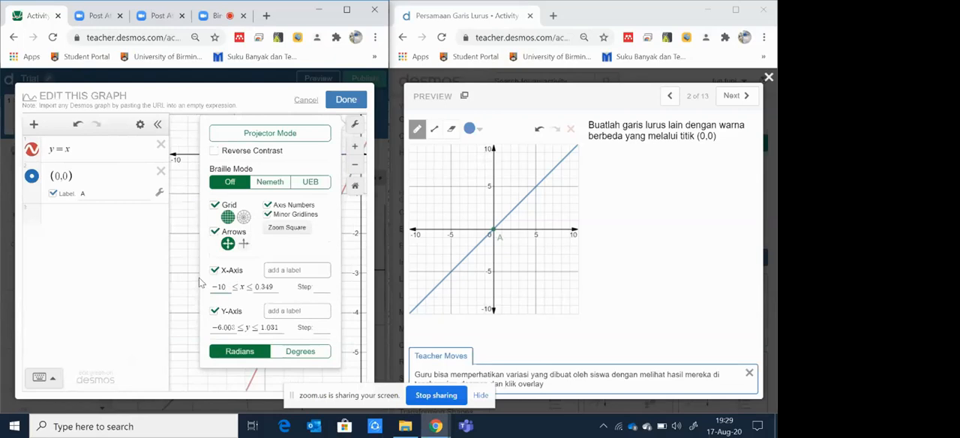
left_click_drag(290, 287, 245, 287)
type("10")
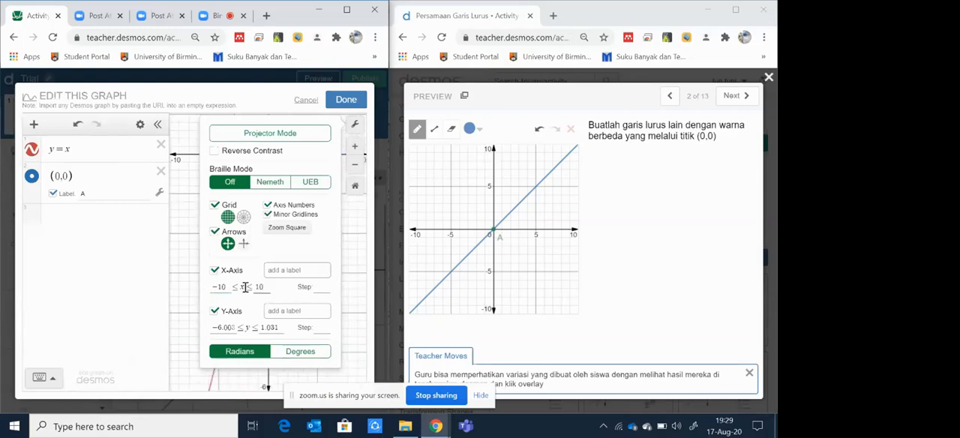
left_click(318, 290)
Step: Set the y-axis range to -10 through 10 with a step of 1 and finish editing the graph
left_click_drag(216, 327, 235, 327)
type("-10")
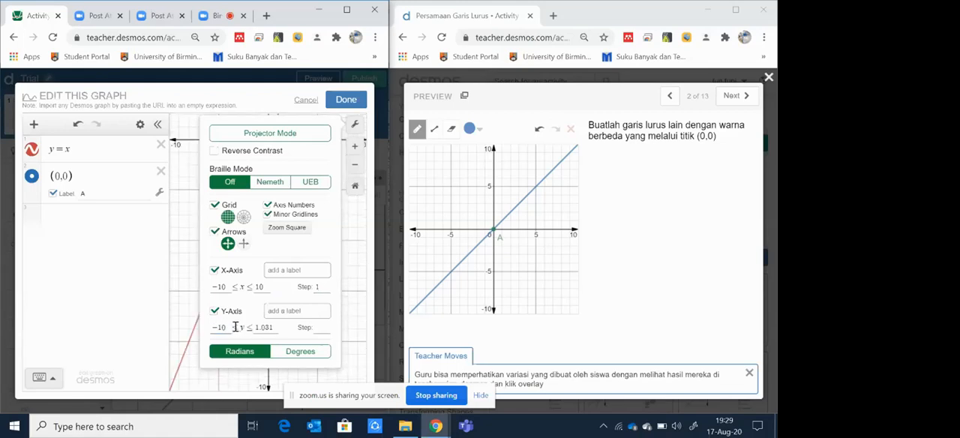
left_click_drag(254, 328, 304, 328)
type("10")
left_click(327, 328)
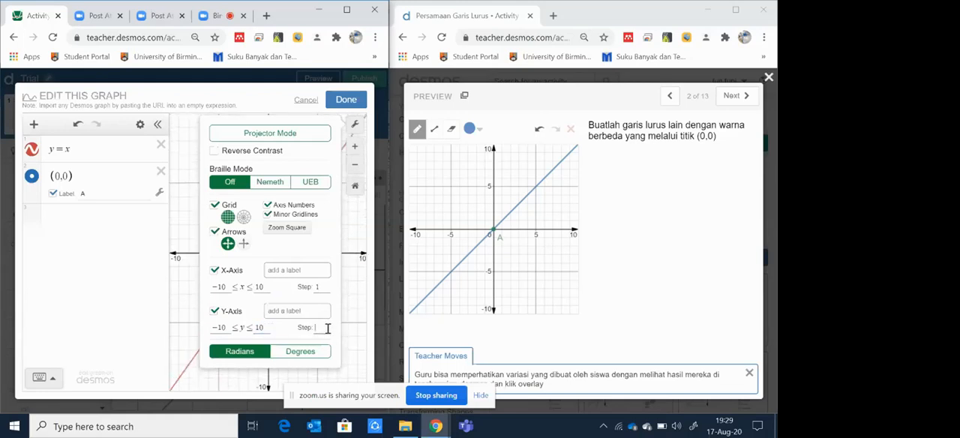
left_click(352, 102)
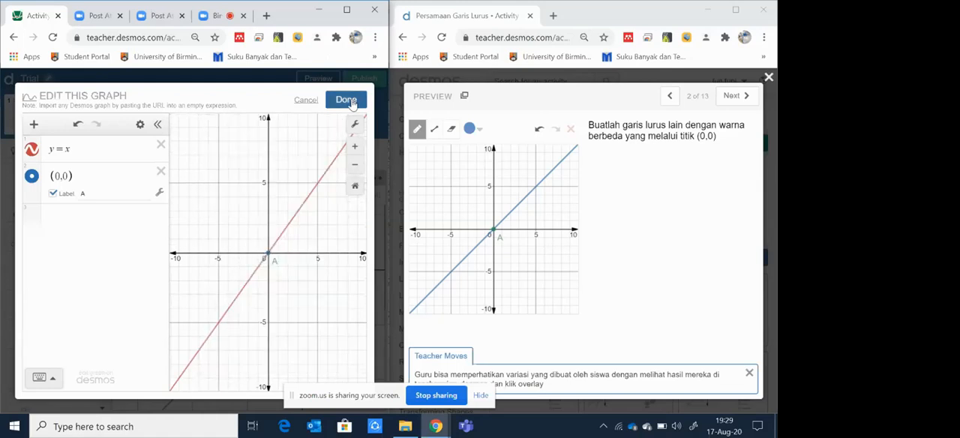
left_click(352, 102)
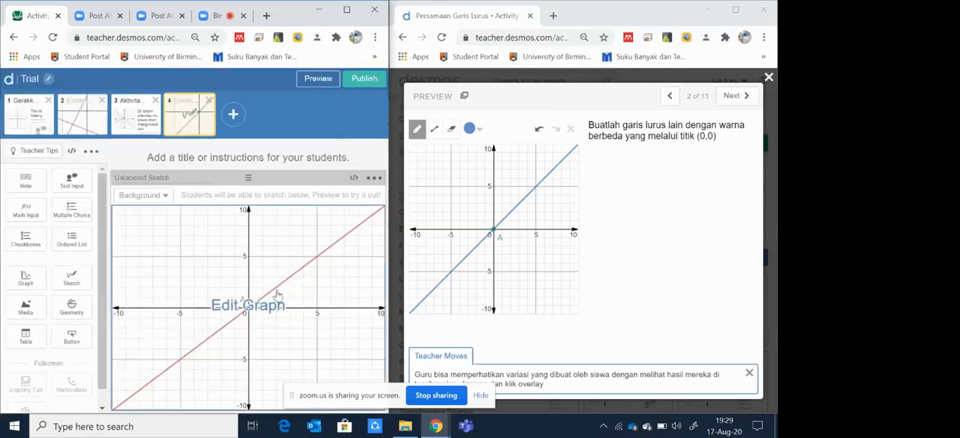
Step: Test the screen 4 sketch in the Trial preview with a few freehand strokes, clear them and close the preview
left_click(328, 85)
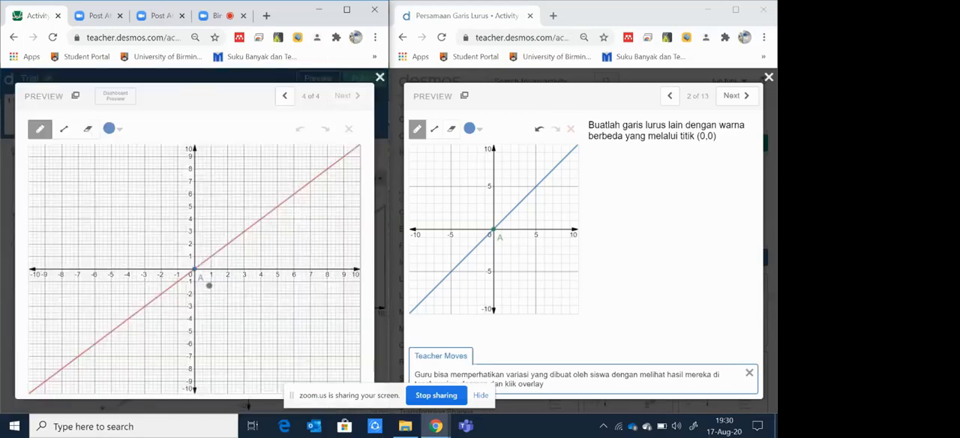
mouse_move(88, 232)
left_mouse_down()
mouse_move(157, 228)
mouse_move(309, 172)
left_mouse_up()
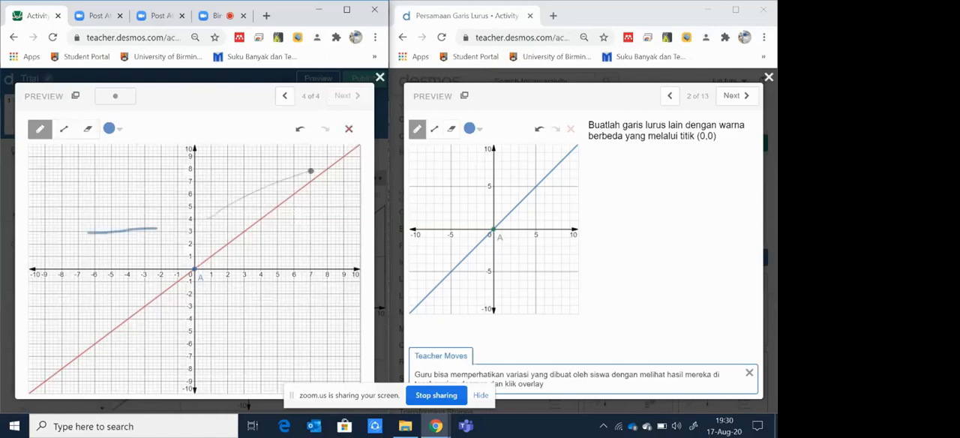
left_click_drag(316, 213, 330, 256)
left_click_drag(290, 284, 281, 311)
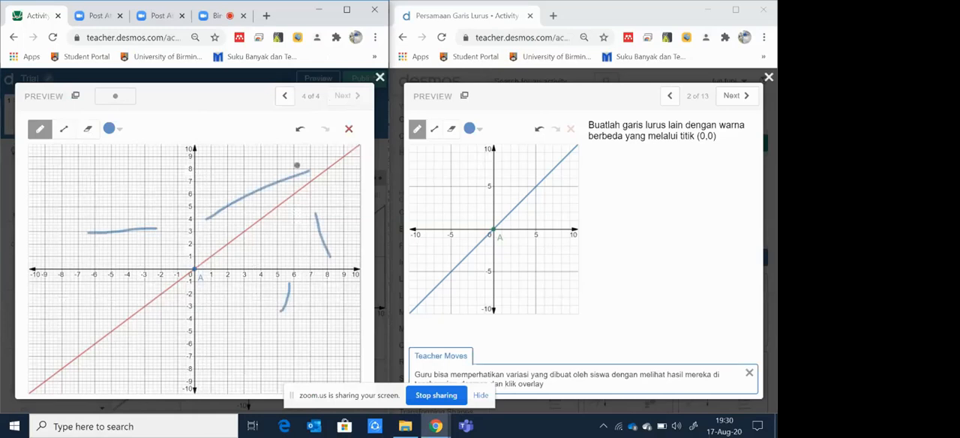
left_click(350, 132)
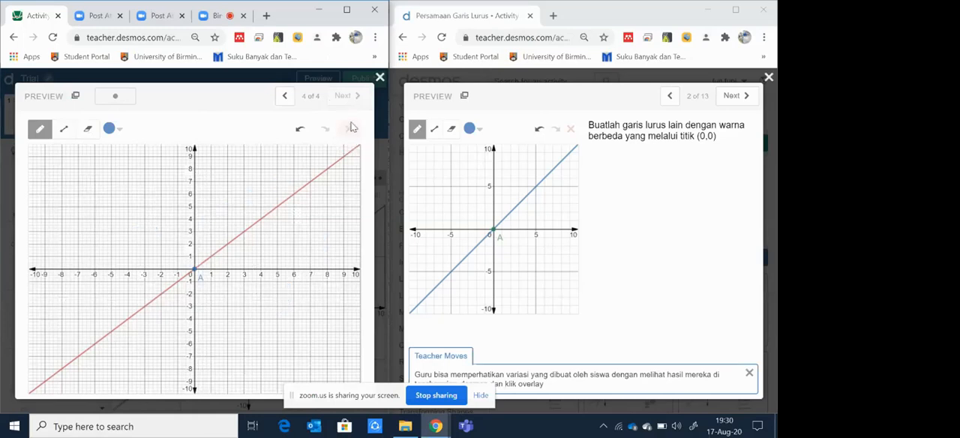
left_click(380, 78)
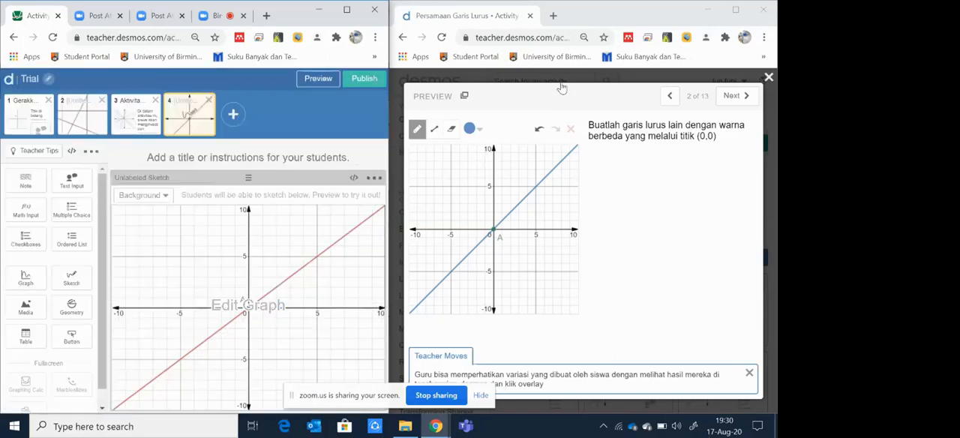
Step: Add a note beside the sketch with the copied instruction "Buatlah garis lurus lain dengan warna berbeda yang melalui titik (0,0)"
left_click_drag(589, 125, 746, 150)
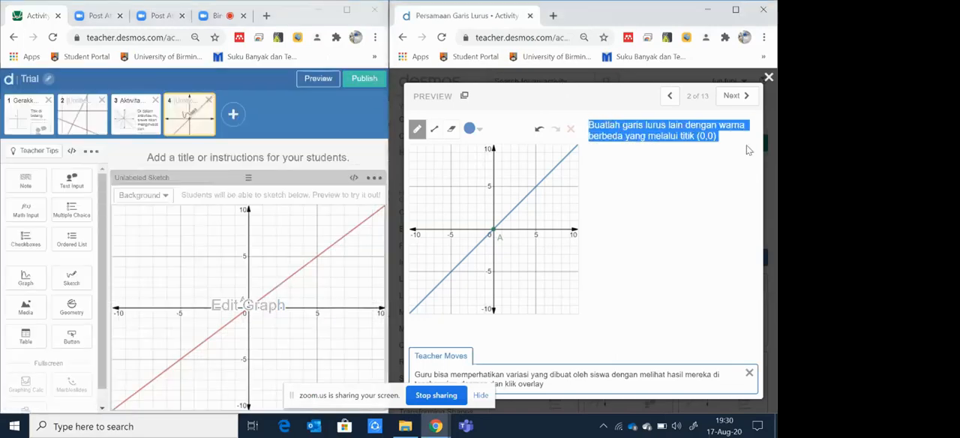
left_click(25, 182)
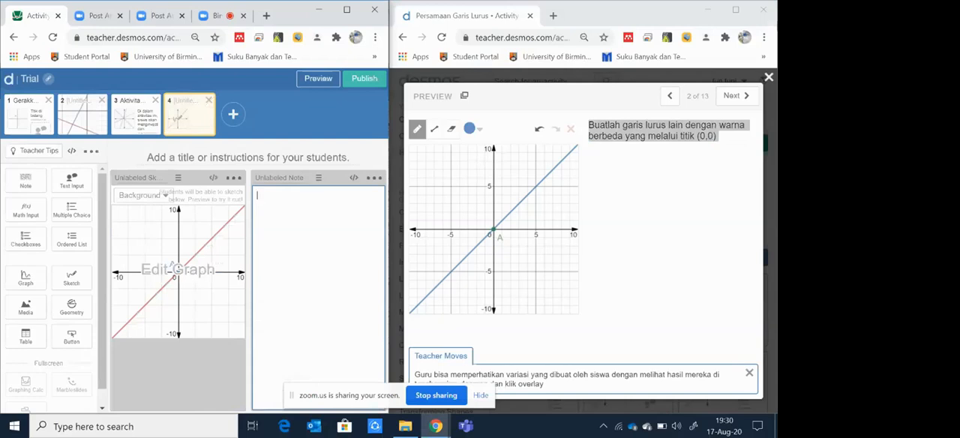
triple_click(718, 136)
left_click_drag(718, 136, 618, 138)
right_click(616, 142)
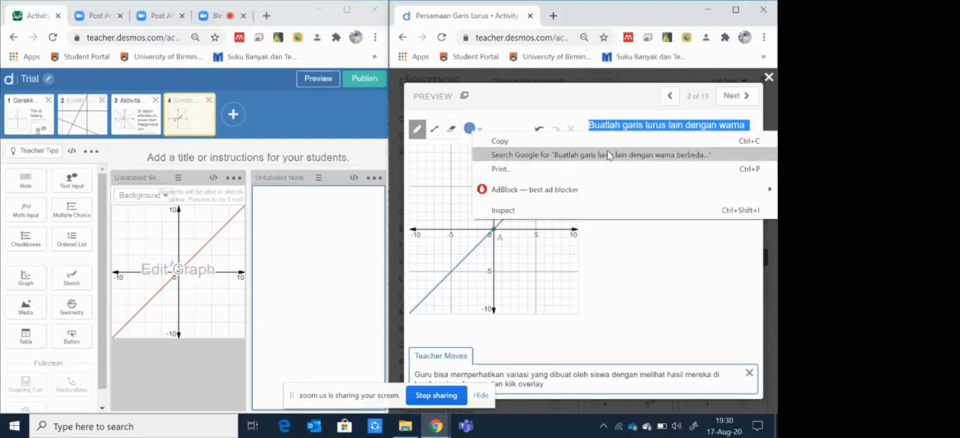
left_click(616, 142)
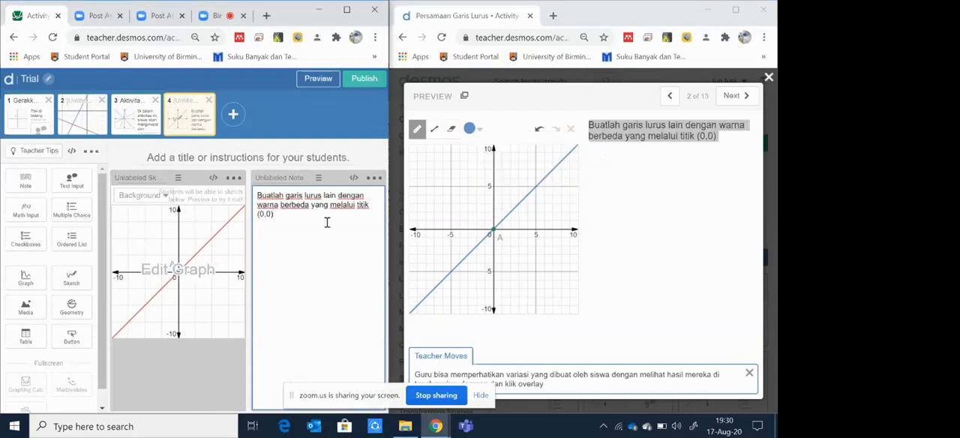
Step: Title screen 4 "AKtivitas 1"
left_click(293, 156)
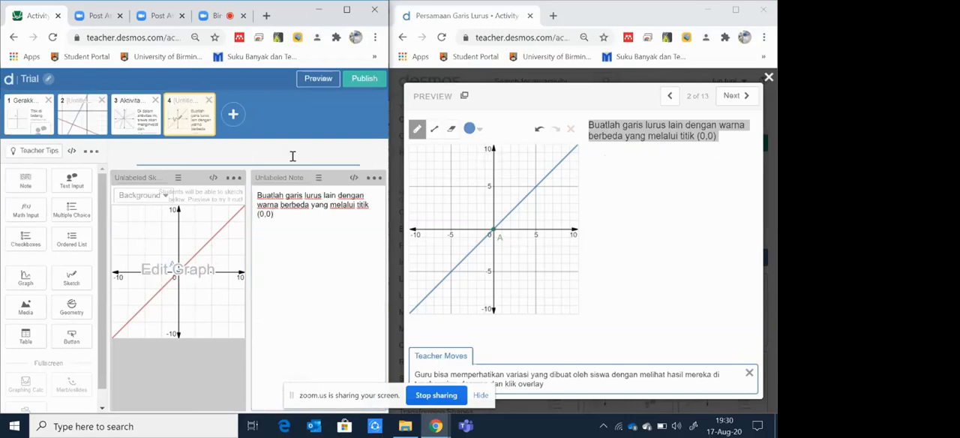
type("AKtivitas 1")
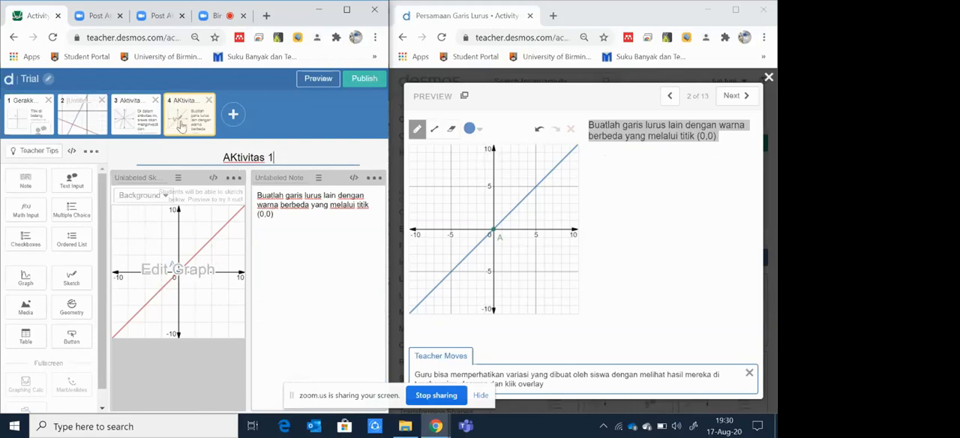
Step: Preview the titled screen 4 with its note and try drawing several freehand lines on the sketch
left_click(327, 81)
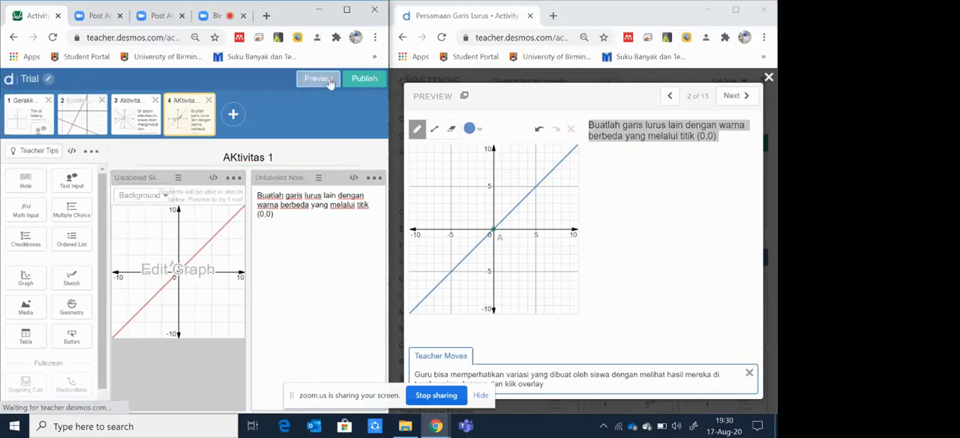
mouse_move(24, 219)
left_mouse_down()
mouse_move(112, 194)
mouse_move(165, 225)
left_mouse_up()
left_click_drag(150, 287, 101, 309)
left_click_drag(70, 267, 106, 285)
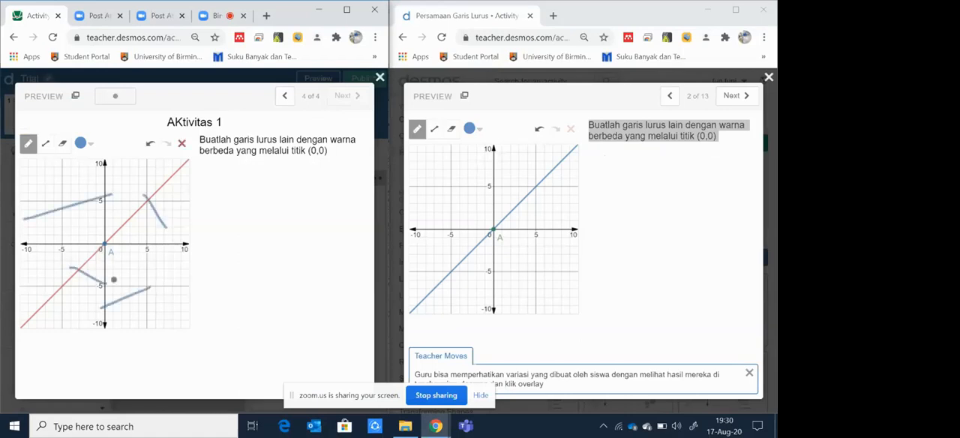
left_click_drag(152, 268, 171, 270)
left_click(379, 77)
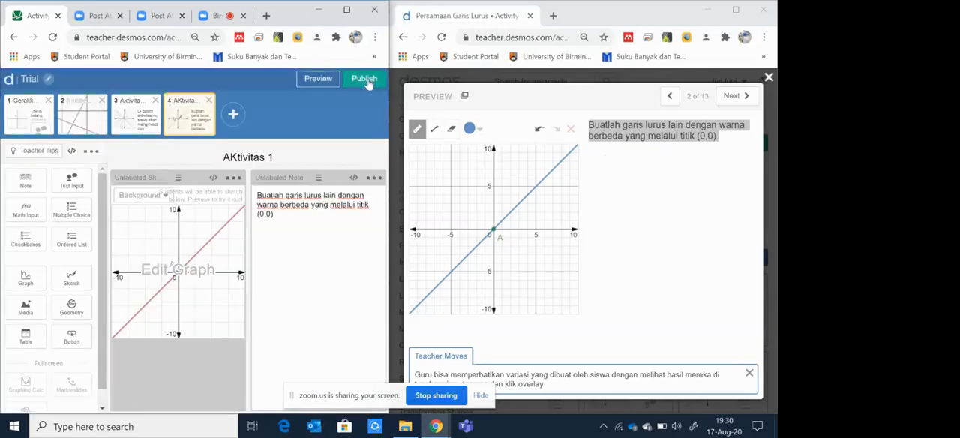
Step: Try the sketch on screen 3 of Persamaan Garis Lurus and add a matching text input to Trial's screen 4
left_click(750, 95)
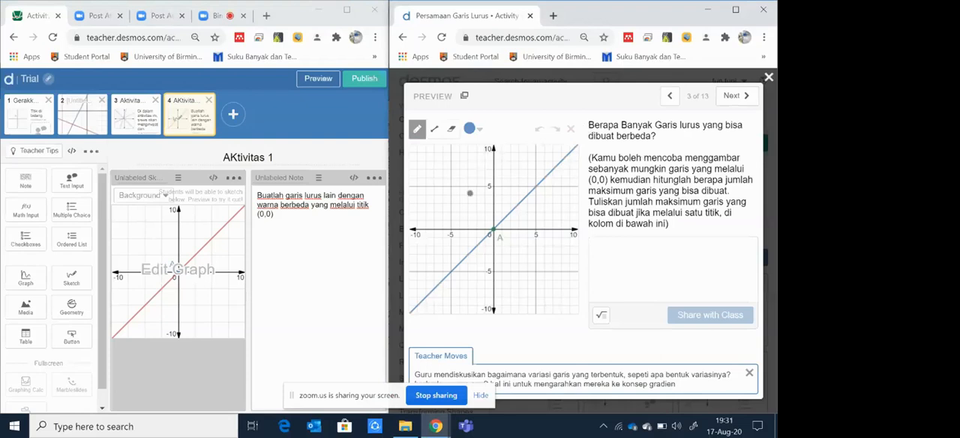
mouse_move(438, 179)
left_mouse_down()
mouse_move(492, 189)
mouse_move(532, 166)
left_mouse_up()
left_click_drag(533, 201, 554, 197)
left_click_drag(593, 132, 682, 159)
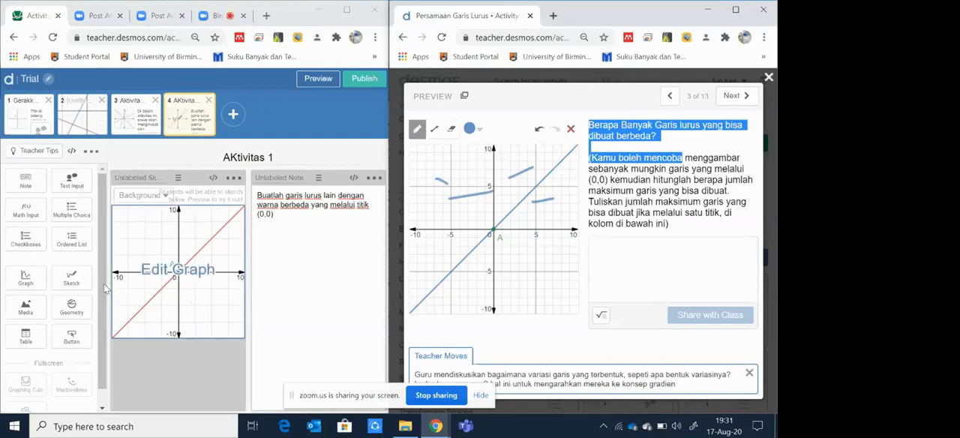
left_click(66, 184)
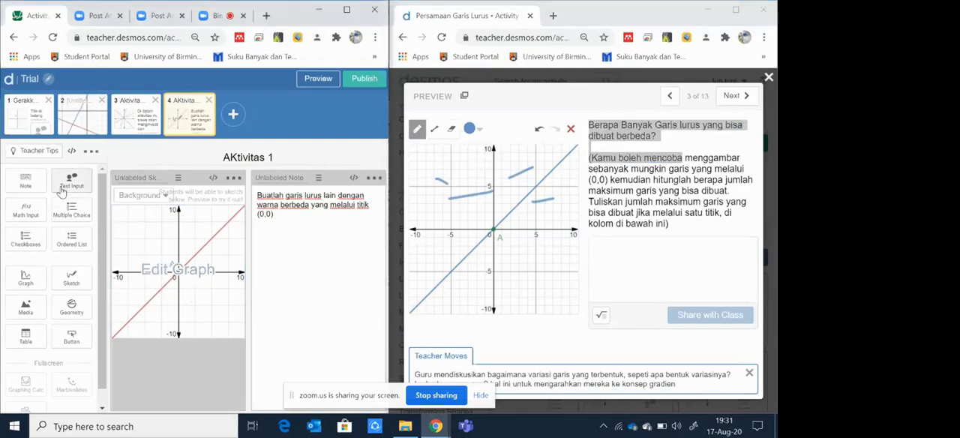
Step: Extend the screen 4 note with a separate line reading "Pertanyaaannya: bbbbbbb"
left_click(281, 222)
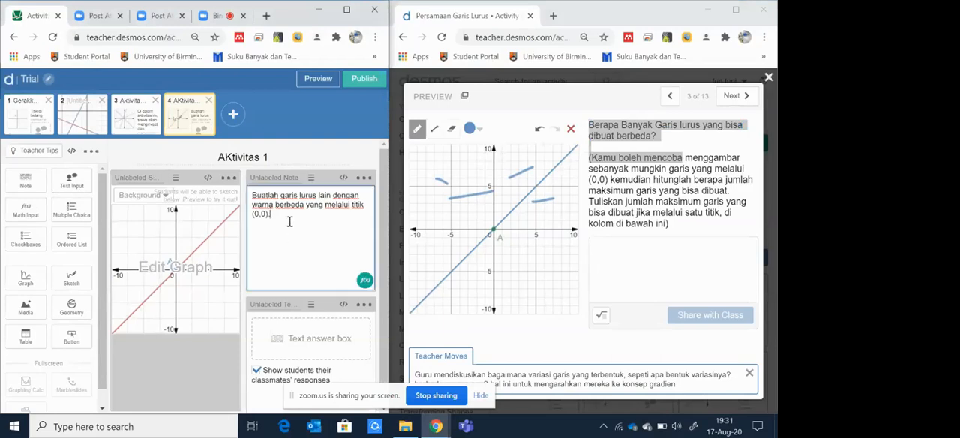
type("Pr")
type("rtanyaaa")
type("nnya:")
type("bbbbbbb")
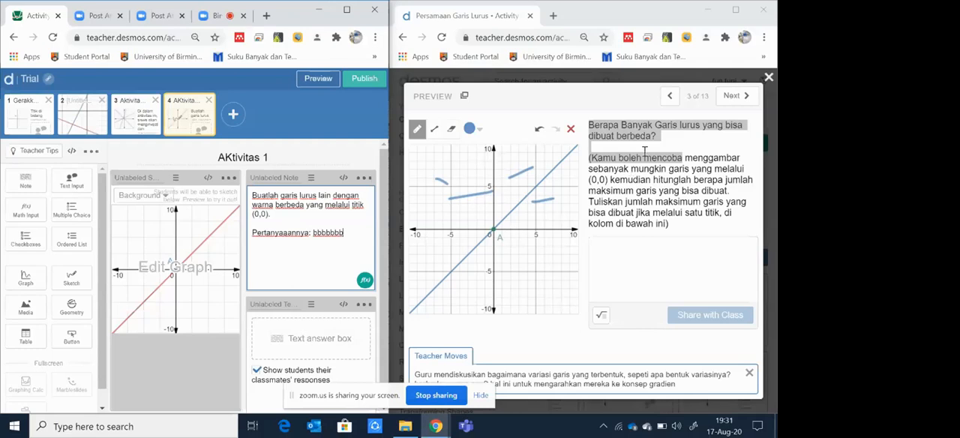
Step: Advance the Persamaan Garis Lurus preview to screen 4 and add a multiple choice component to Trial's screen 4
left_click(731, 96)
left_click(731, 96)
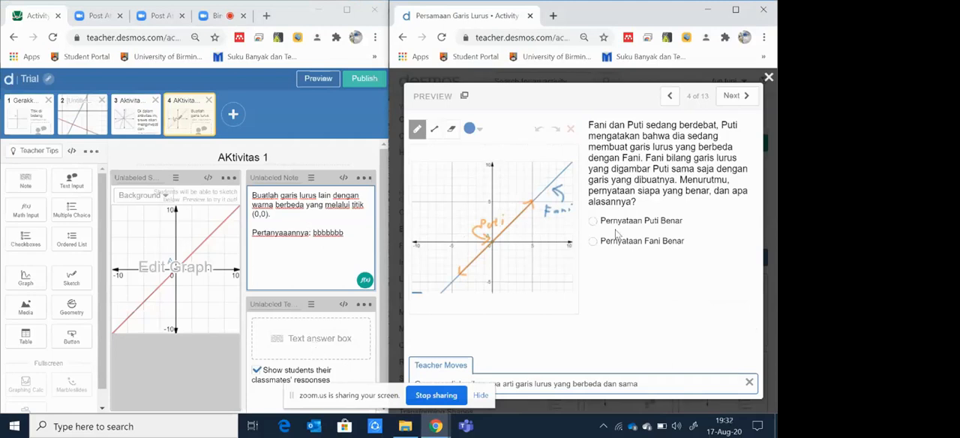
left_click(72, 222)
left_click(72, 221)
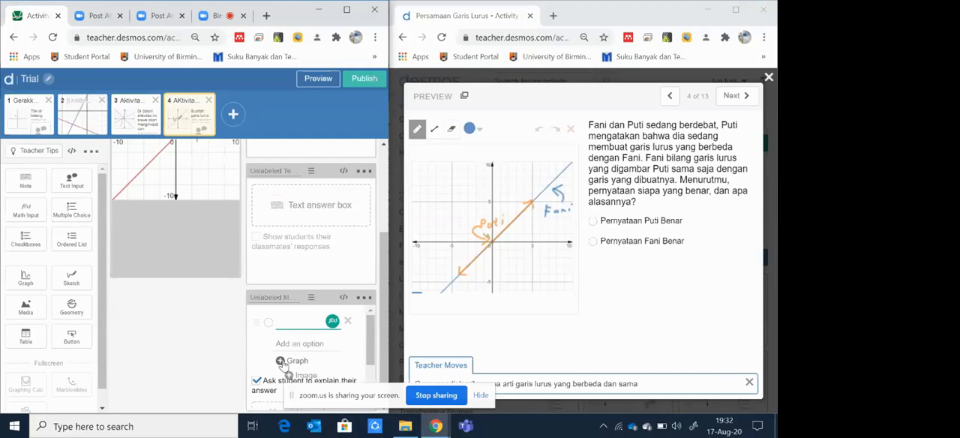
Step: Insert a blank graph as the first option of the multiple choice question
left_click(282, 361)
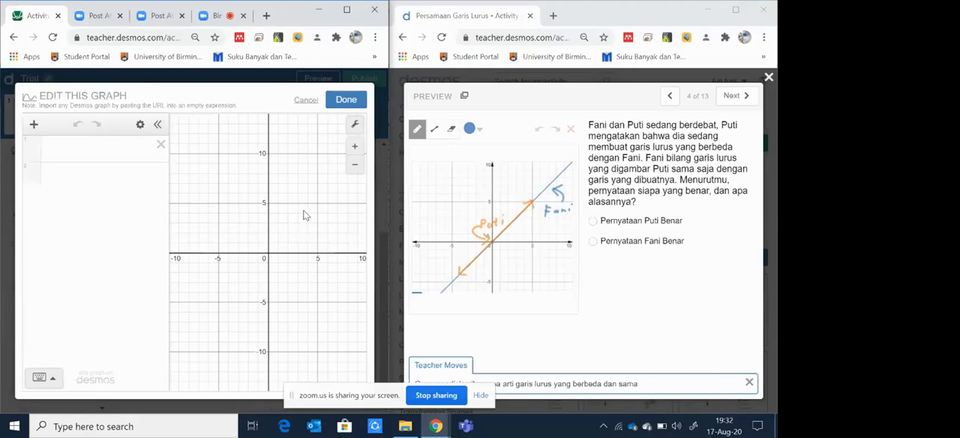
left_click(344, 100)
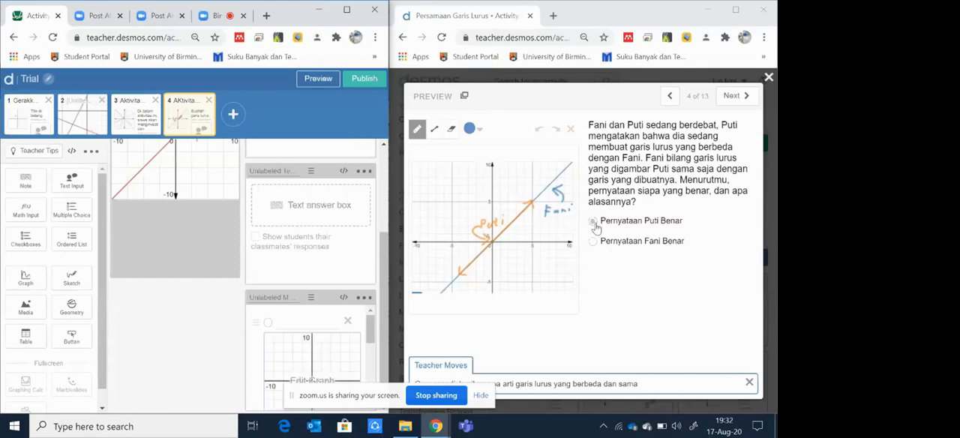
scroll(271, 336, "down", 2)
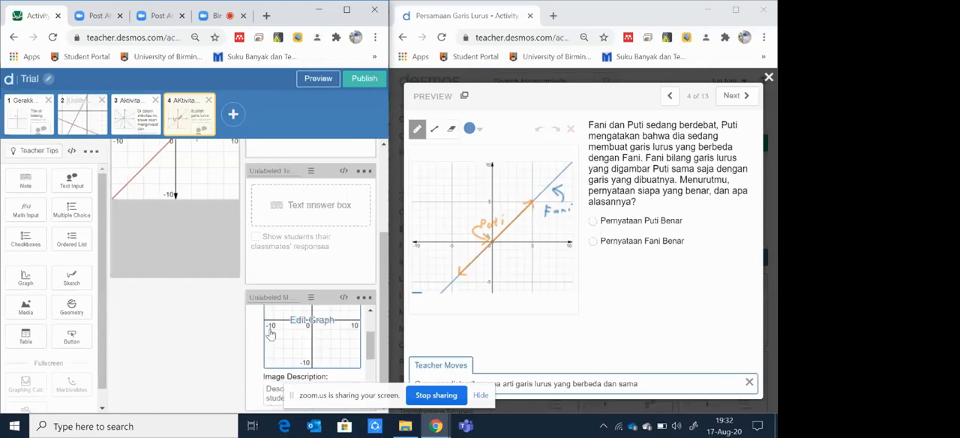
Step: Mark the graph option as the correct choice in the multiple choice question on Trial's screen 4
left_click_drag(369, 332, 385, 318)
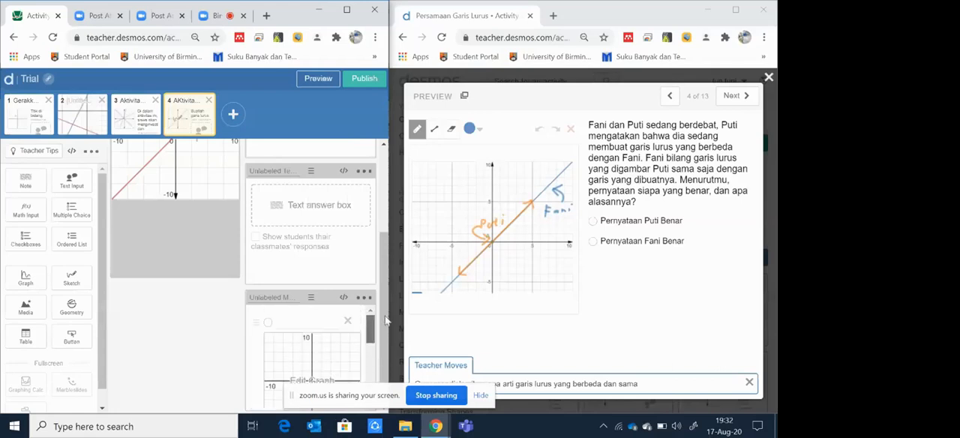
left_click(268, 323)
Step: Page through the Persamaan Garis Lurus preview from screen 5 to screen 8 and examine each screen's question and components
left_click(731, 98)
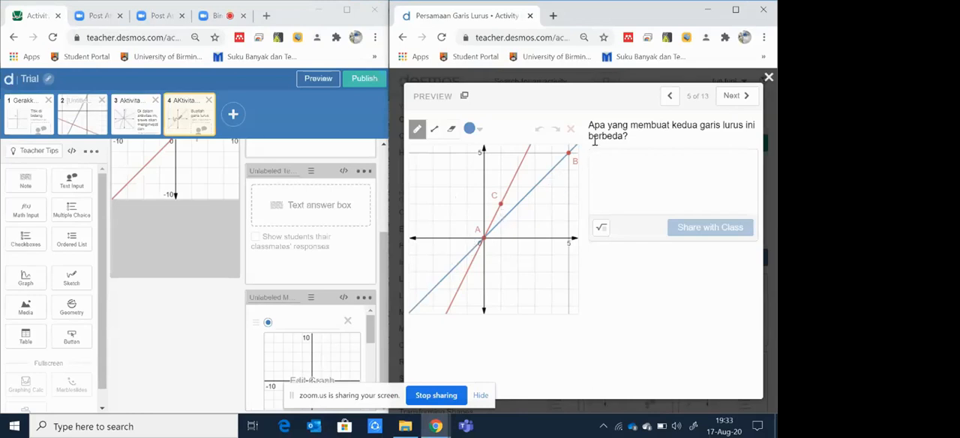
left_click_drag(588, 125, 640, 147)
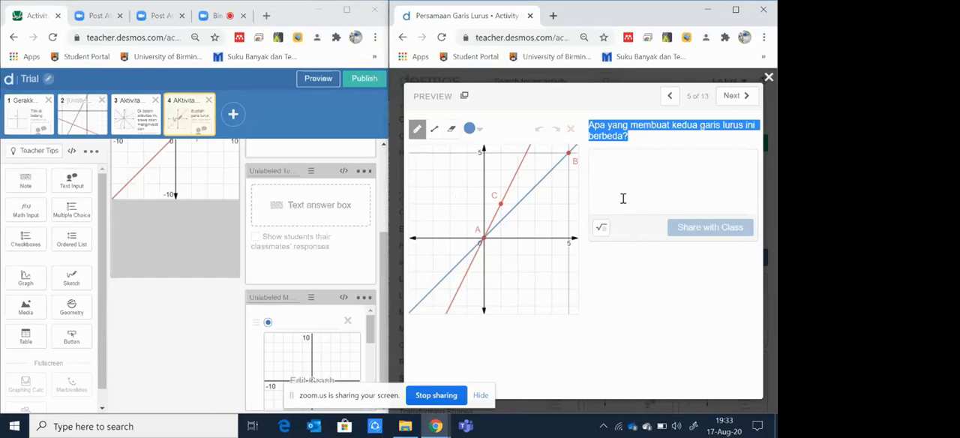
left_click(731, 97)
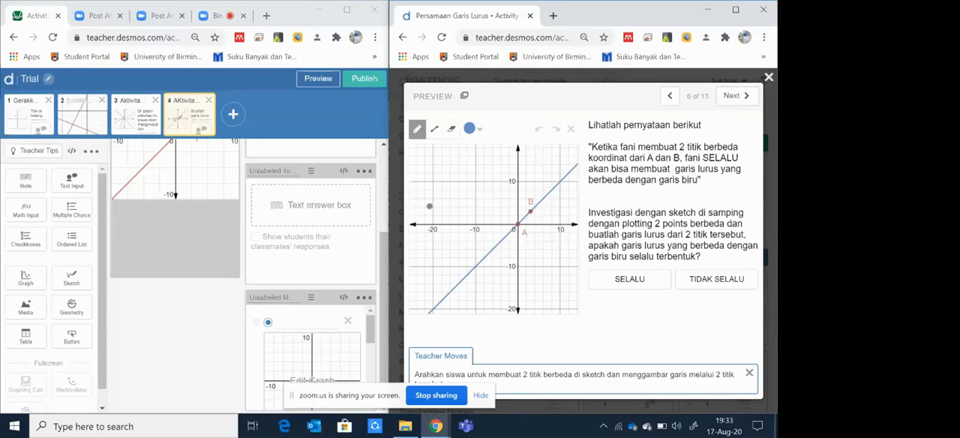
left_click(731, 96)
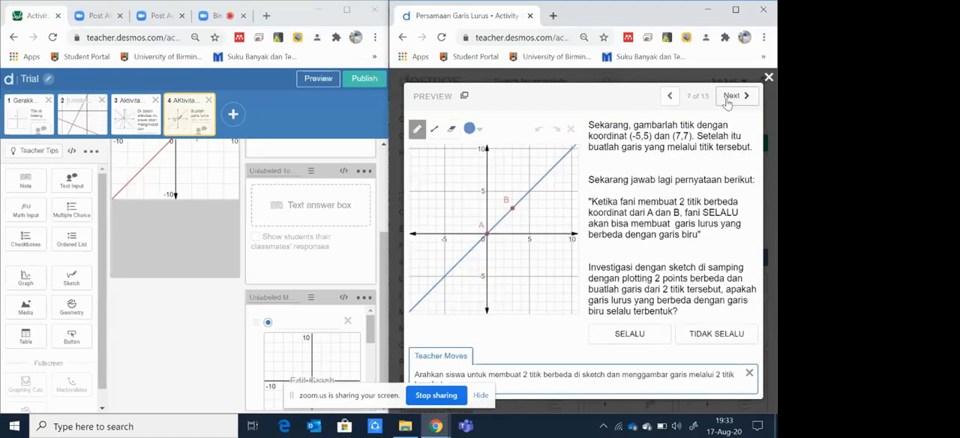
left_click(727, 100)
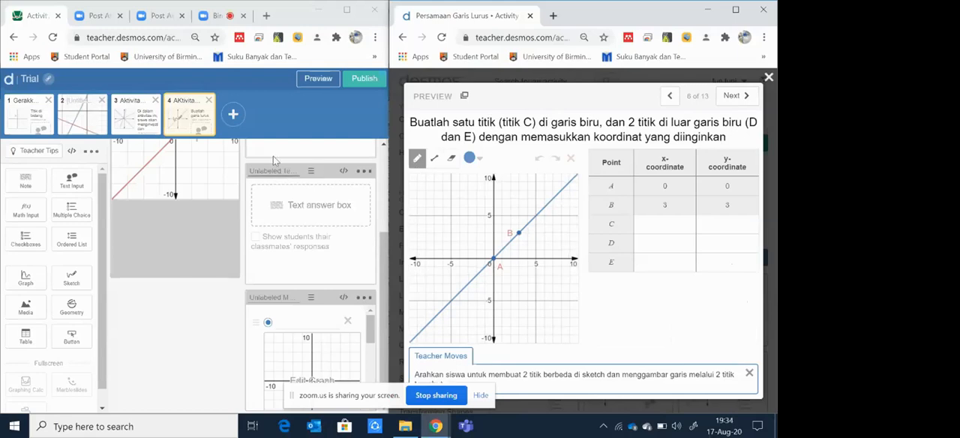
Step: Add a blank screen 5 to Trial and mark orange points near (5,5) and (-5,5) on the Persamaan Garis Lurus screen 8 sketch
left_click(233, 117)
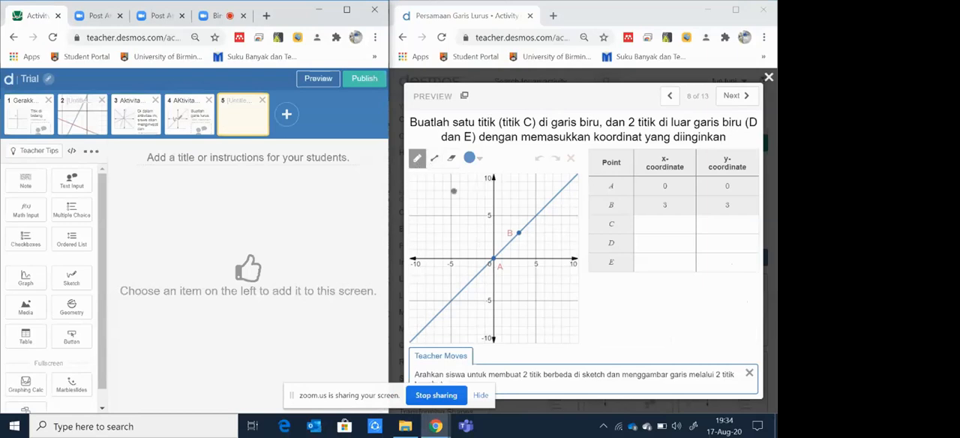
left_click(474, 159)
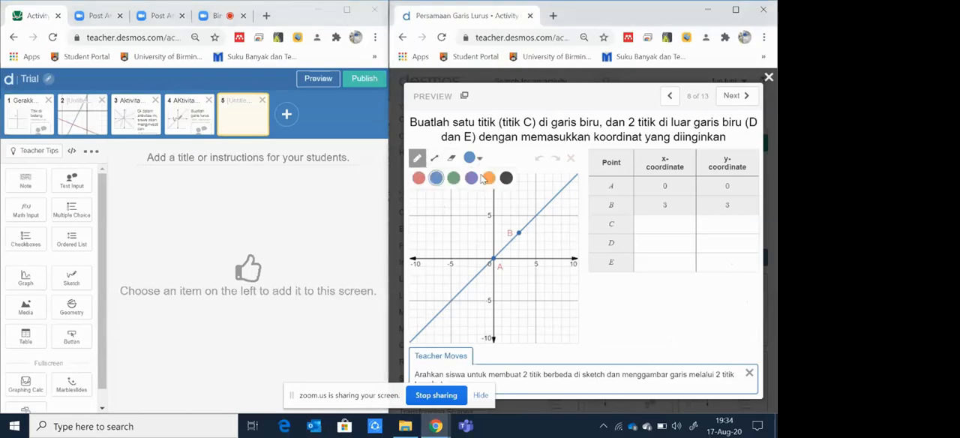
left_click(488, 178)
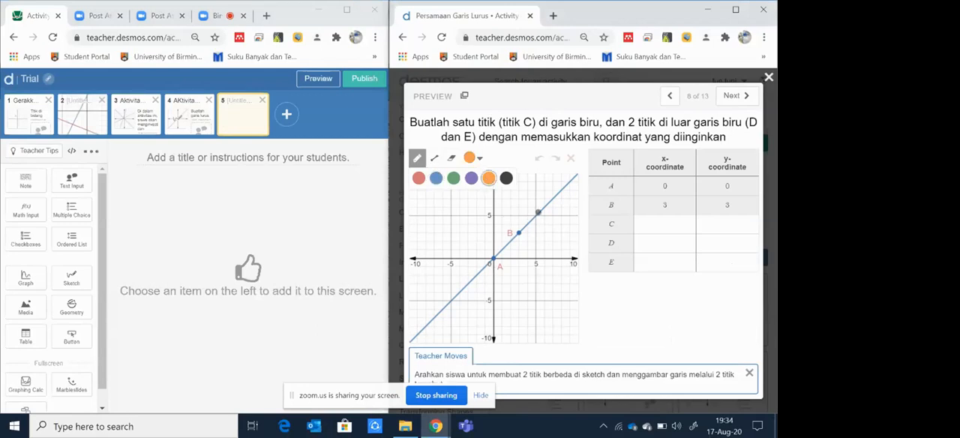
left_click(538, 212)
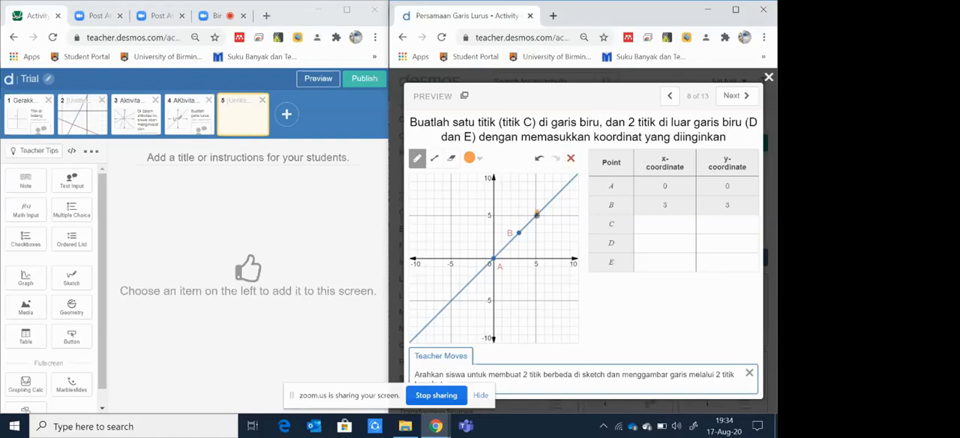
left_click(658, 222)
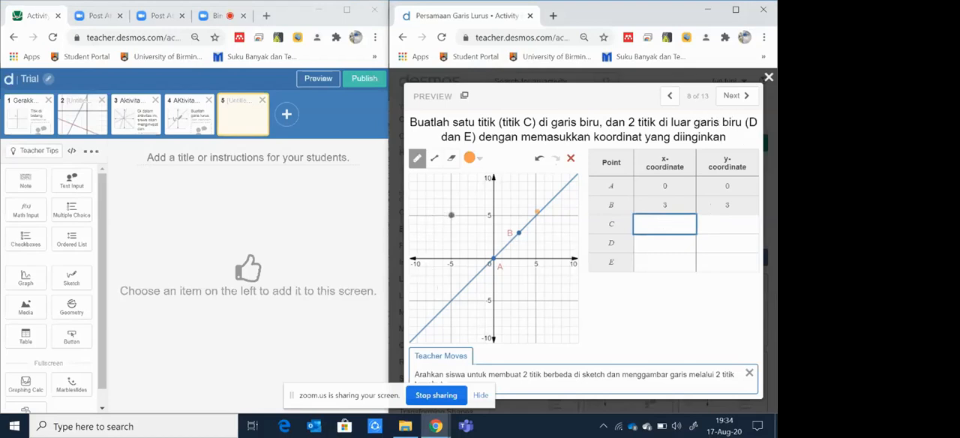
left_click(451, 215)
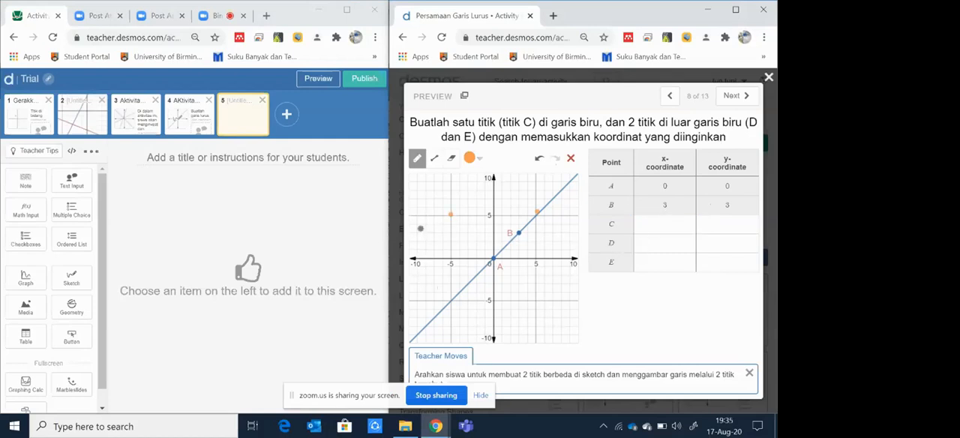
Step: Check the coordinate entry cells for the unfilled points in the table on the Persamaan Garis Lurus preview's screen 8
left_click(647, 238)
left_click(722, 235)
left_click(658, 267)
left_click(712, 262)
left_click(724, 237)
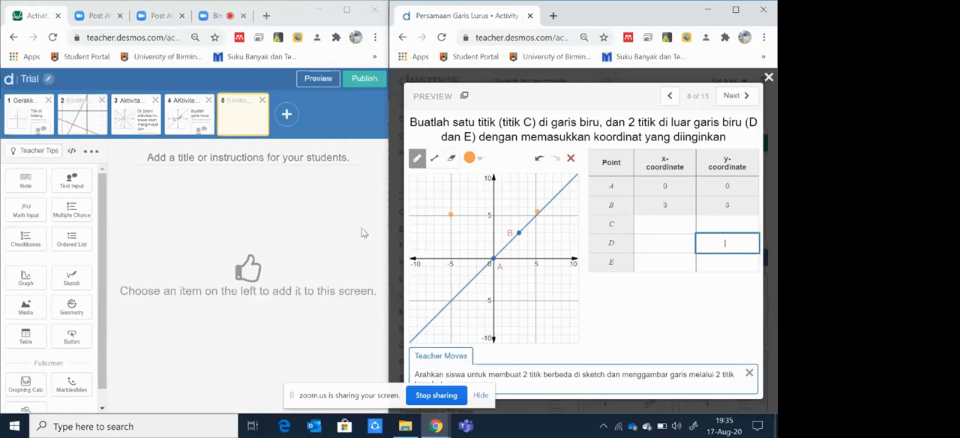
Step: Add a graph component to Trial's screen 5 and plot the line y = x in it
left_click(25, 278)
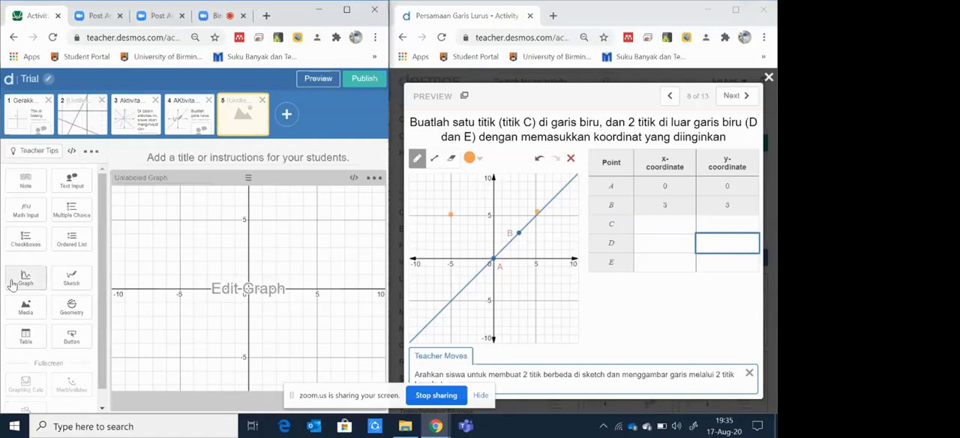
left_click(248, 290)
type("y = x")
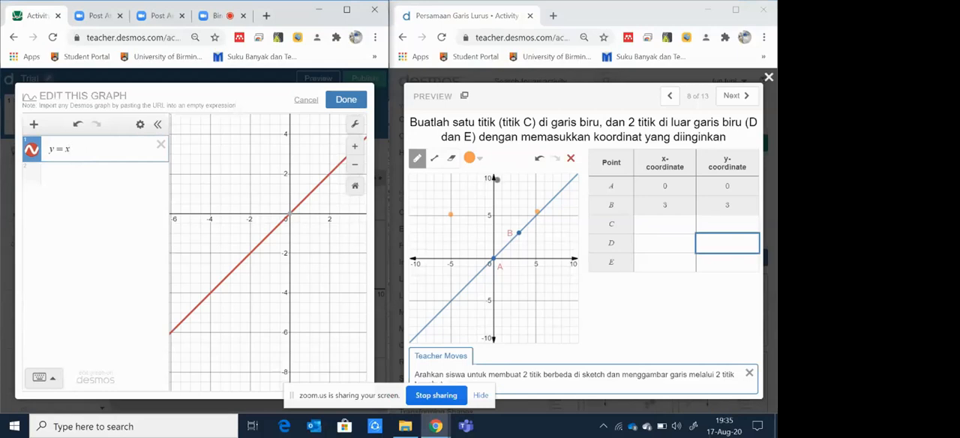
Step: Turn on the axis arrows and set the graph's x-axis range from -10 to 10 with a step of 1
left_click(353, 126)
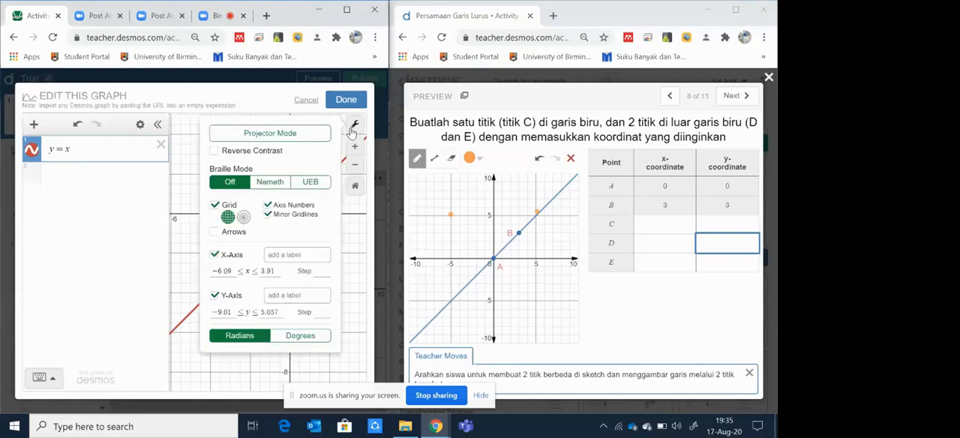
left_click(214, 236)
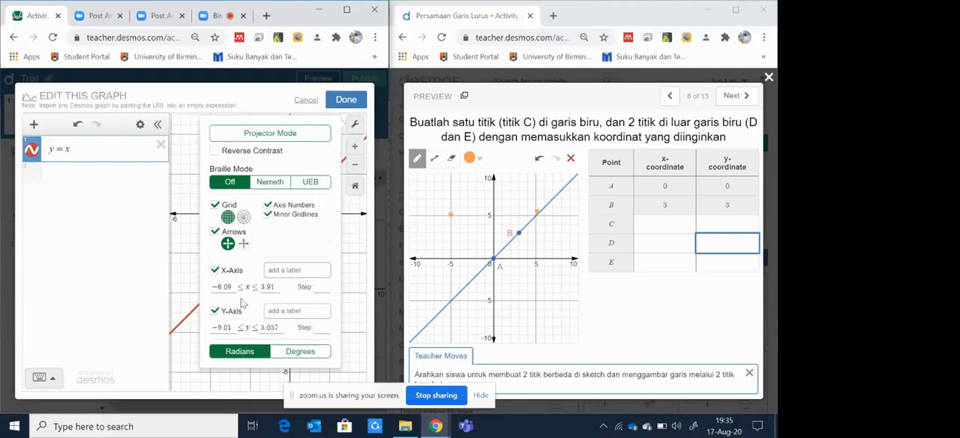
left_click_drag(231, 285, 212, 286)
type("-10")
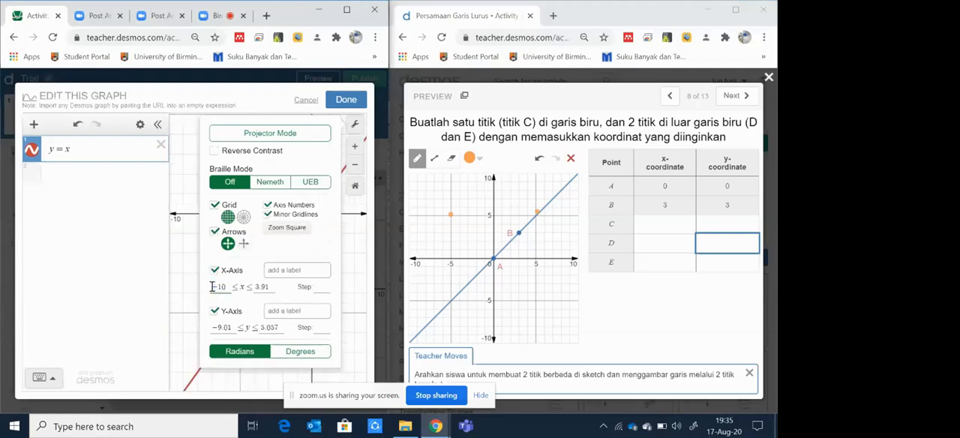
left_click_drag(270, 287, 256, 288)
type("10")
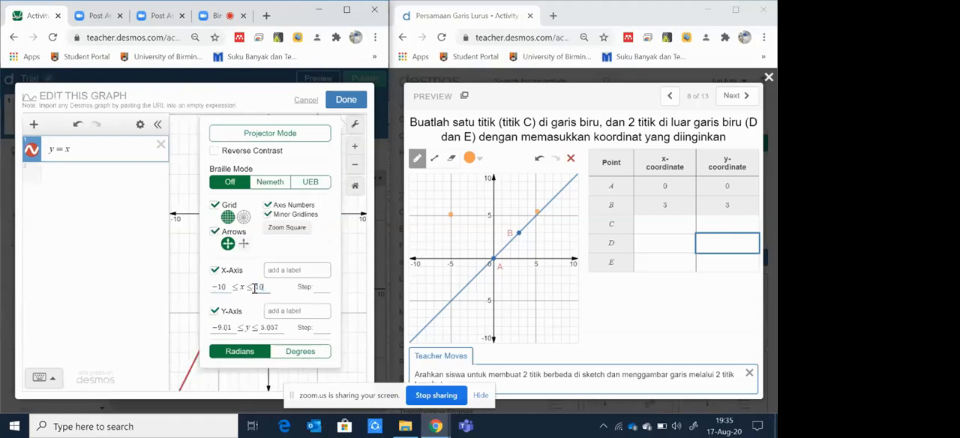
left_click(320, 286)
type("1")
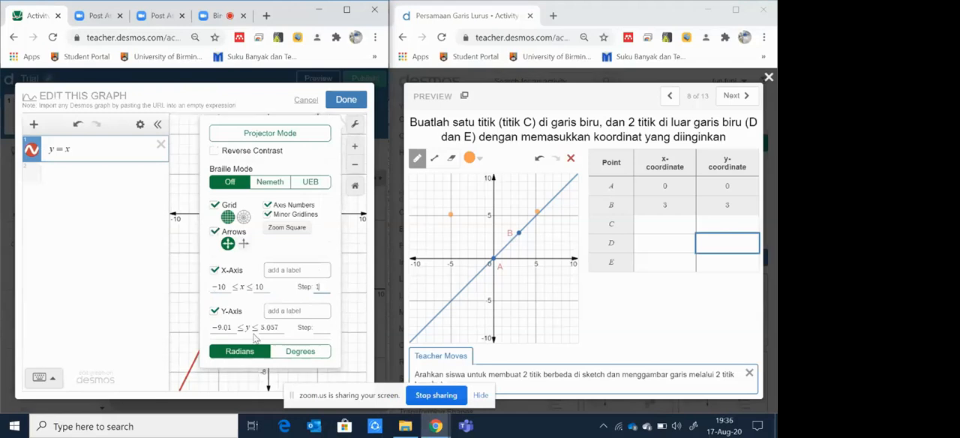
Step: Set the graph's y-axis range from -10 to 10 with a step of 1 and save the graph
left_click_drag(234, 332, 216, 329)
type("10")
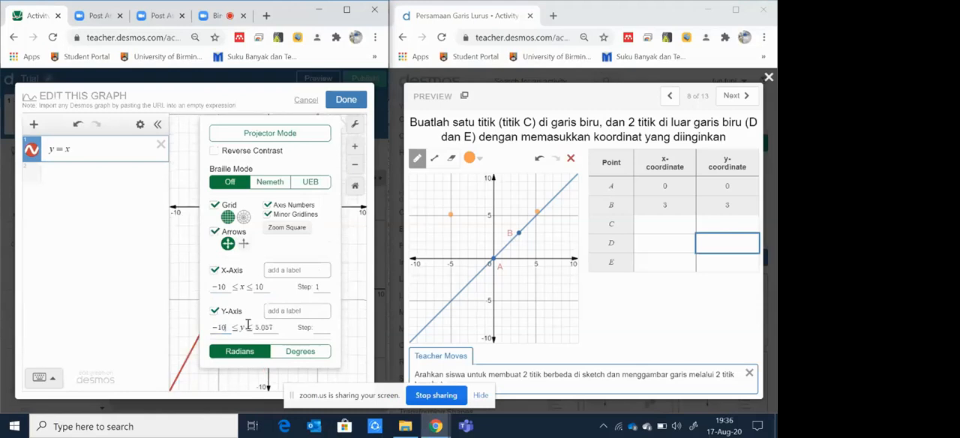
left_click_drag(255, 327, 278, 327)
type("10")
left_click(321, 324)
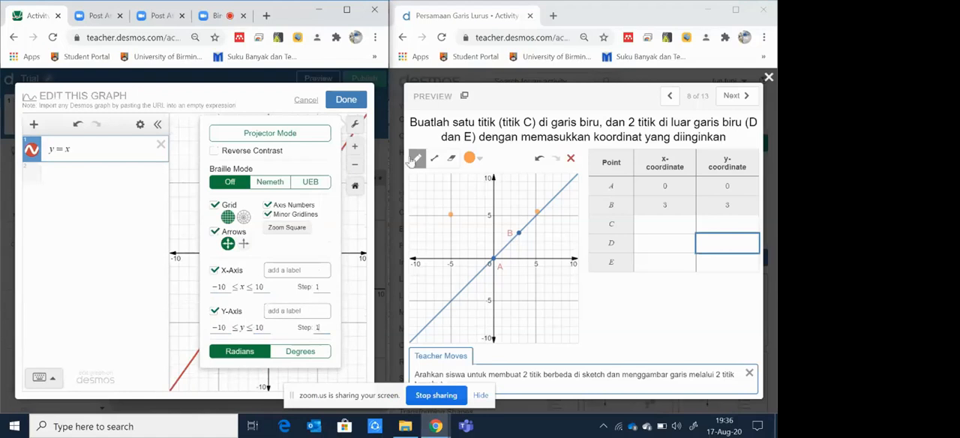
left_click(344, 105)
left_click(344, 105)
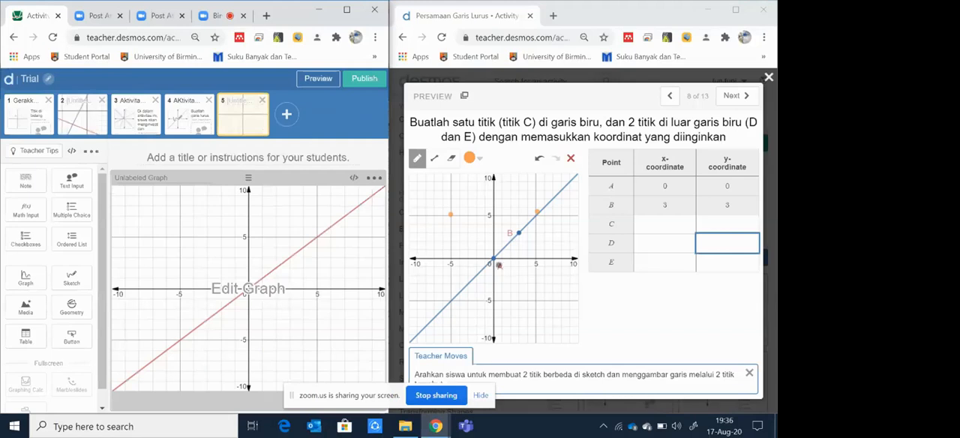
Step: Reopen the screen 5 graph for editing and add the point (0,0) with the label A
left_click(252, 285)
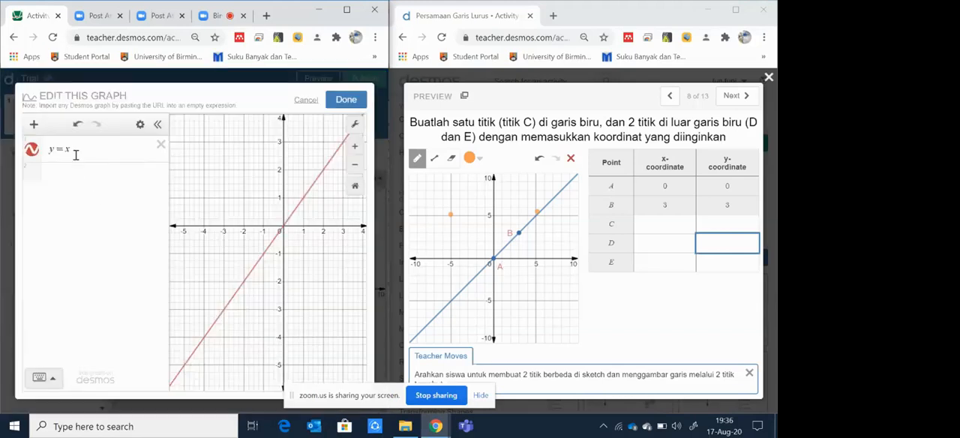
left_click(88, 151)
key("Return")
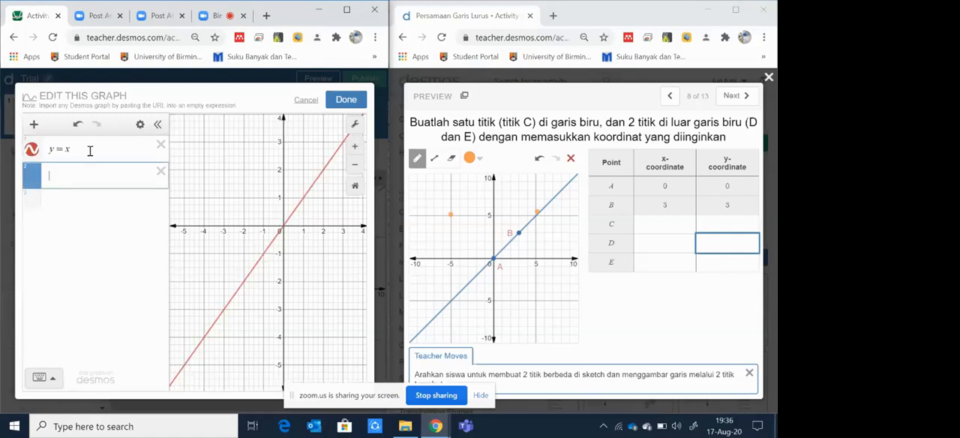
type("(0,0)")
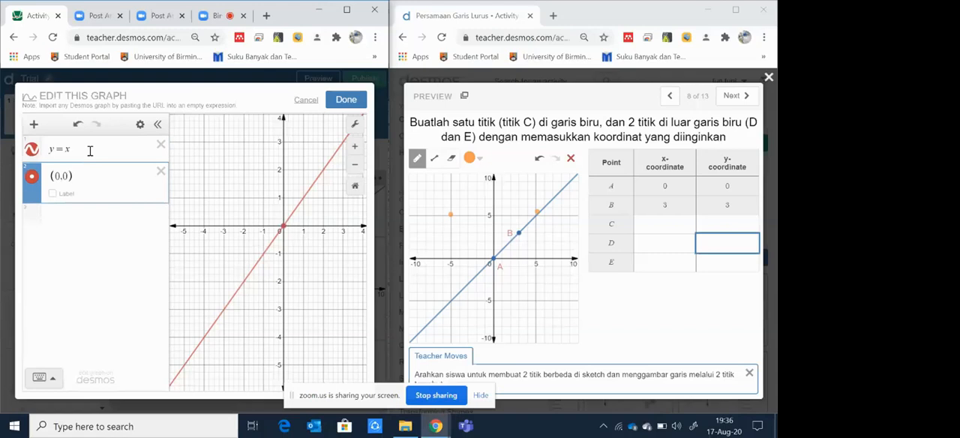
left_click(54, 193)
type("A")
Step: Add the point (1,1) with the label B to the graph and save it
left_click(71, 213)
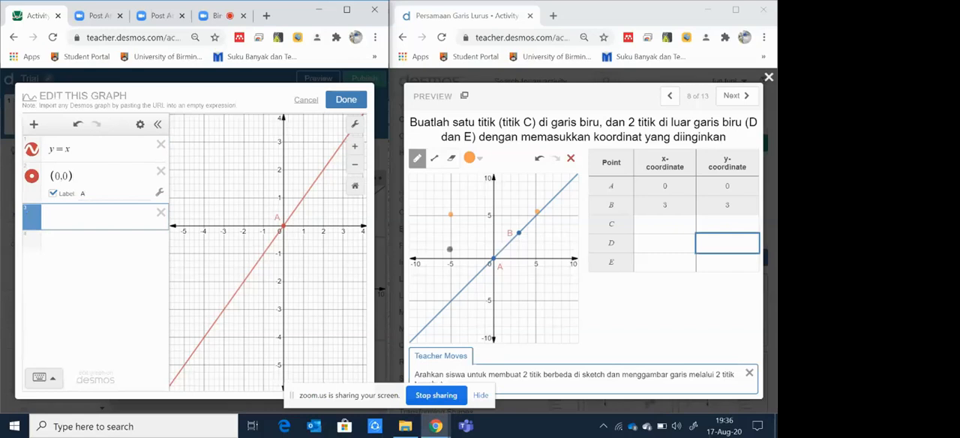
type("(1,1")
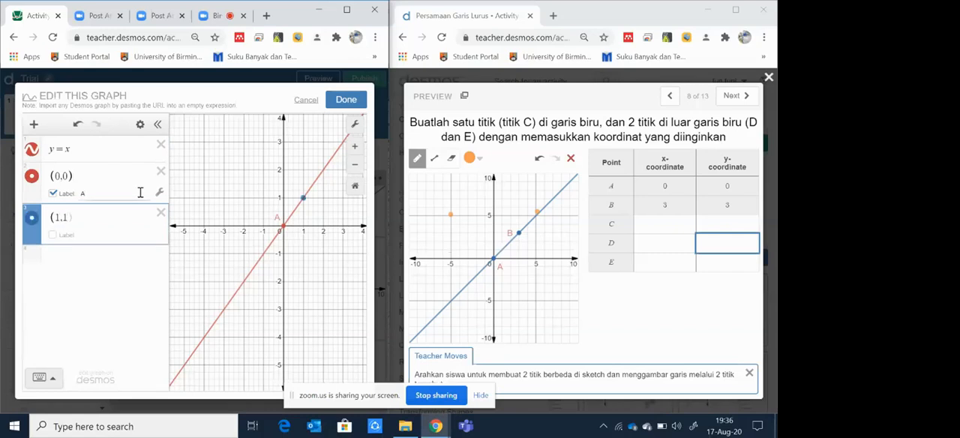
left_click(53, 235)
type("B")
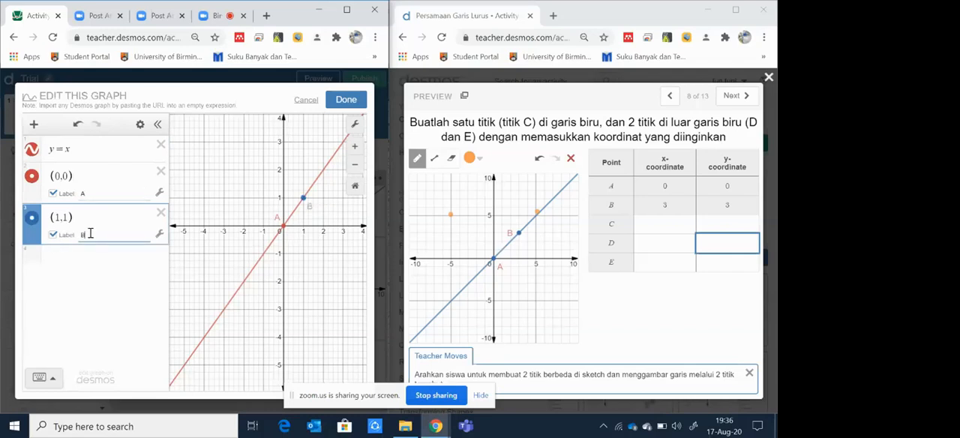
left_click(345, 102)
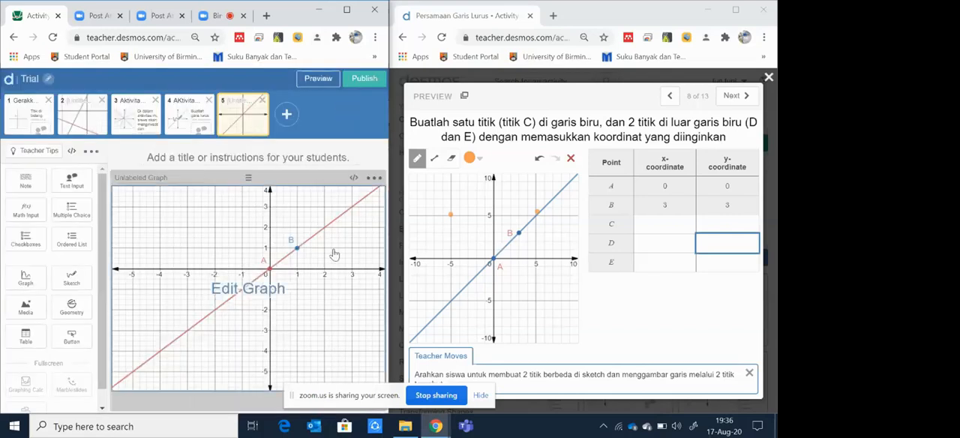
Step: Convert the graph on Trial's screen 5 into a sketch component, previewing the screen before and after the conversion
left_click(318, 78)
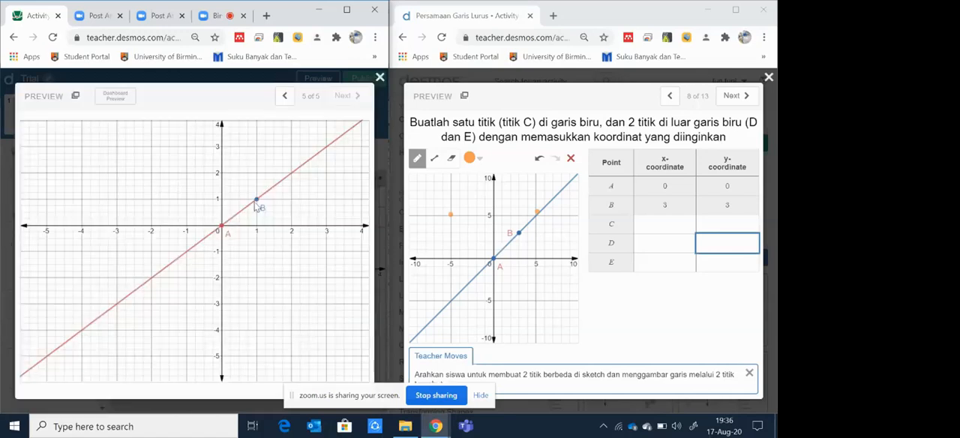
left_click(379, 78)
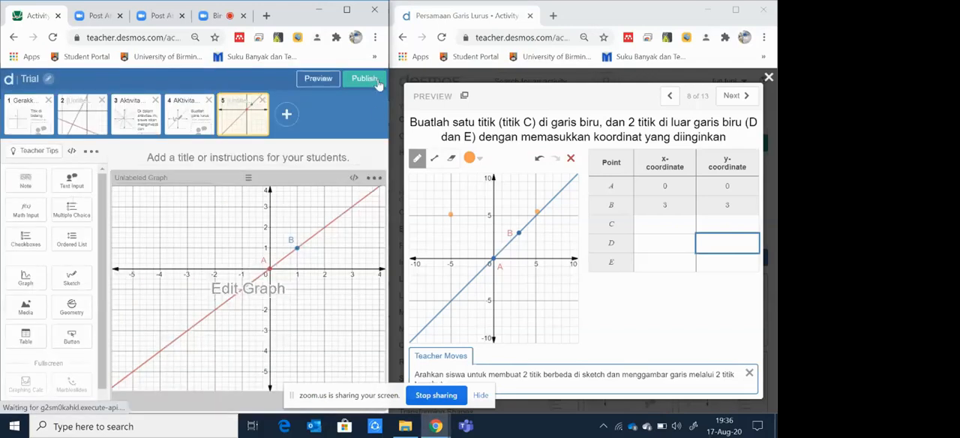
left_click(374, 177)
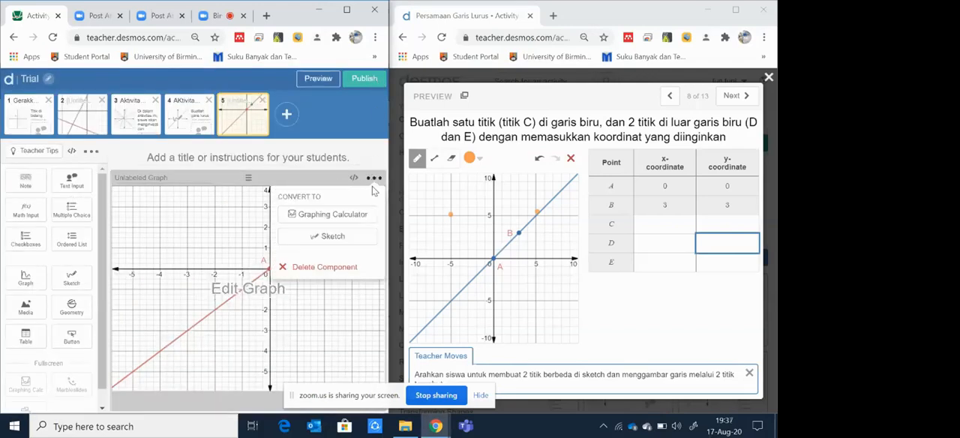
left_click(333, 237)
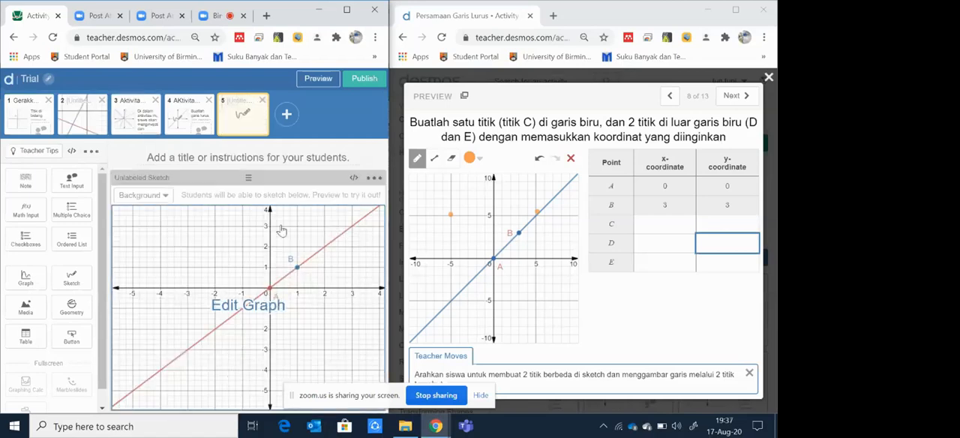
left_click(317, 81)
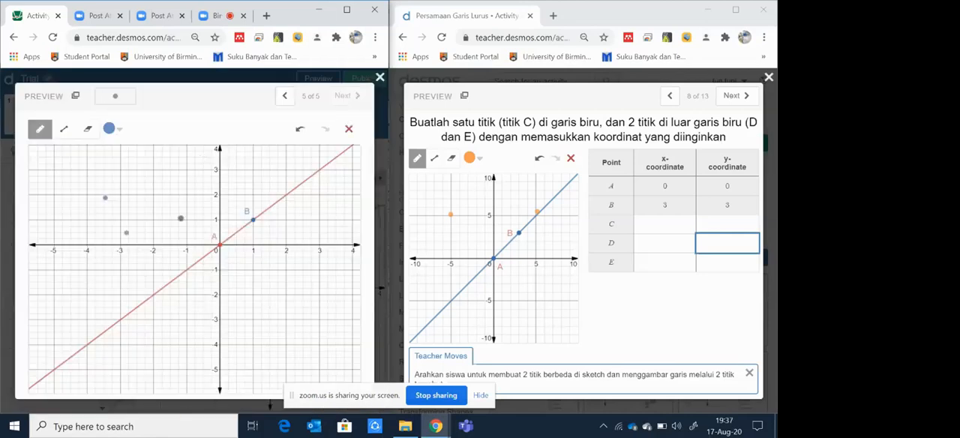
Step: Test the sketch on screen 5 in the preview with a freehand stroke, clear it and close the preview
mouse_move(250, 204)
left_mouse_down()
mouse_move(198, 258)
mouse_move(300, 367)
left_mouse_up()
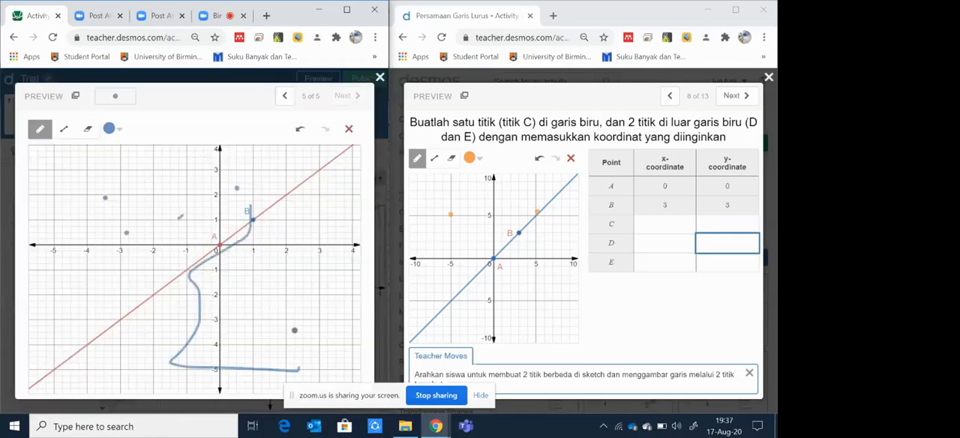
left_click(347, 129)
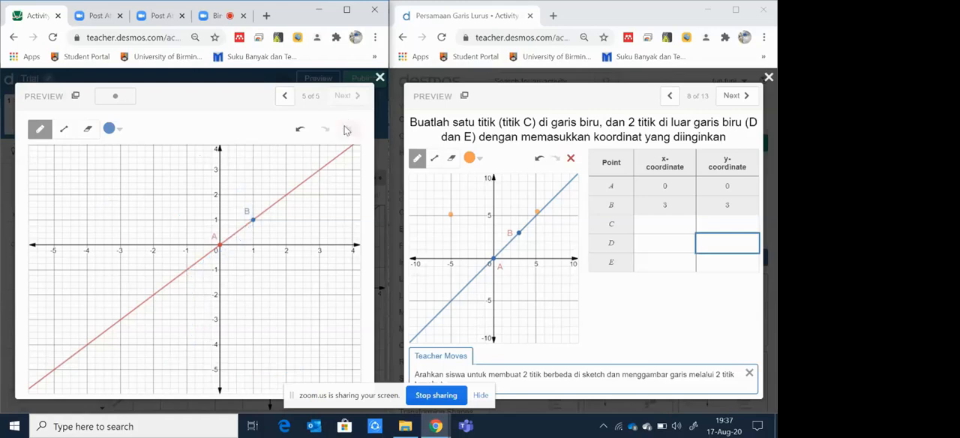
left_click(380, 77)
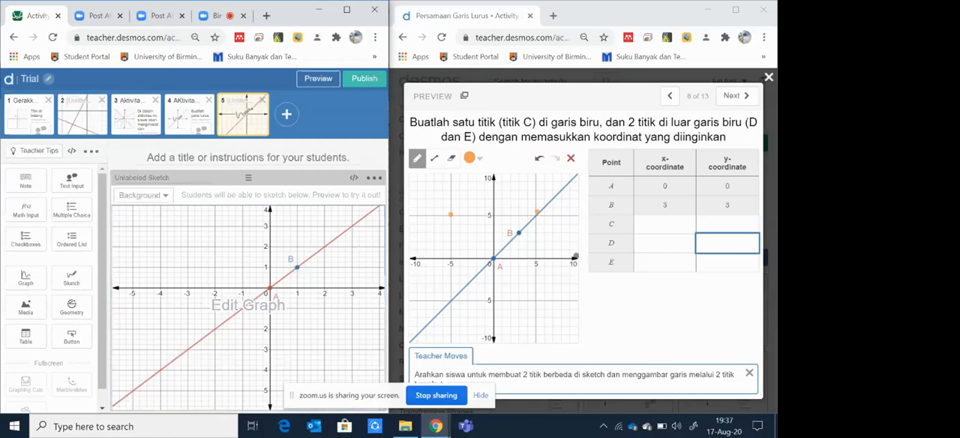
Step: Add a table beside the sketch on screen 5, with the column headers "point" and "x-coord"
left_click(16, 341)
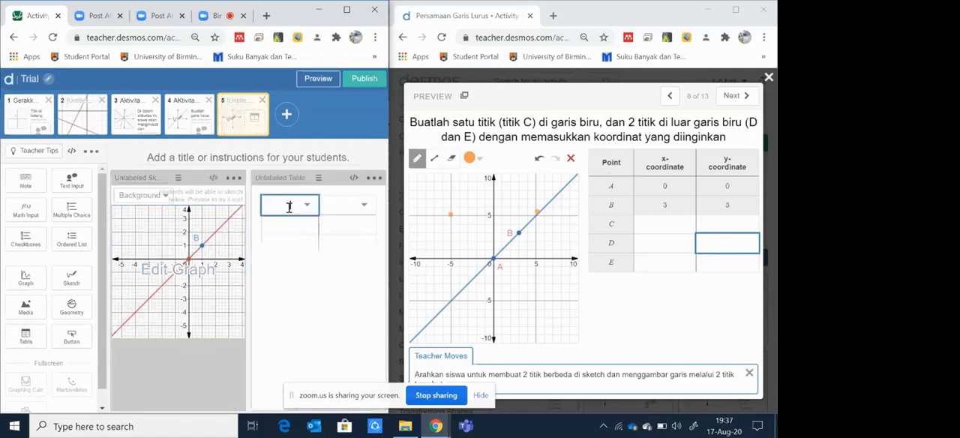
type("point")
left_click(340, 202)
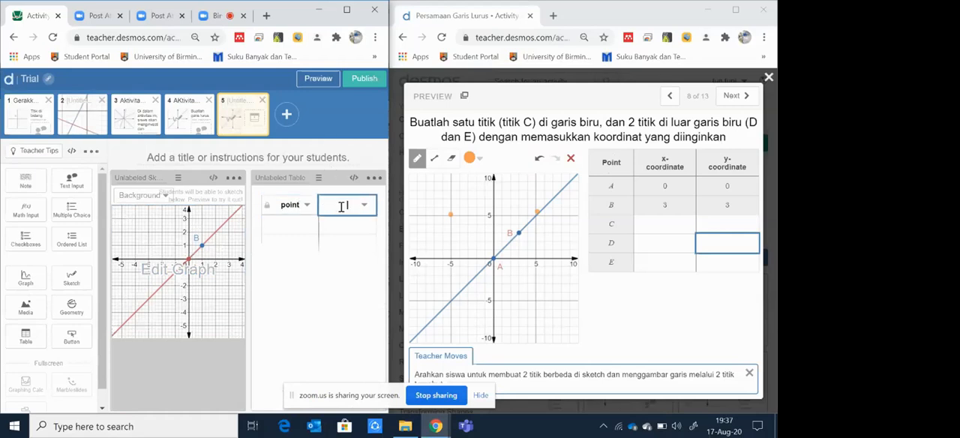
type("x-coord")
Step: Insert a third column after x-coord in the table and give it the header "y-coord"
left_click(366, 207)
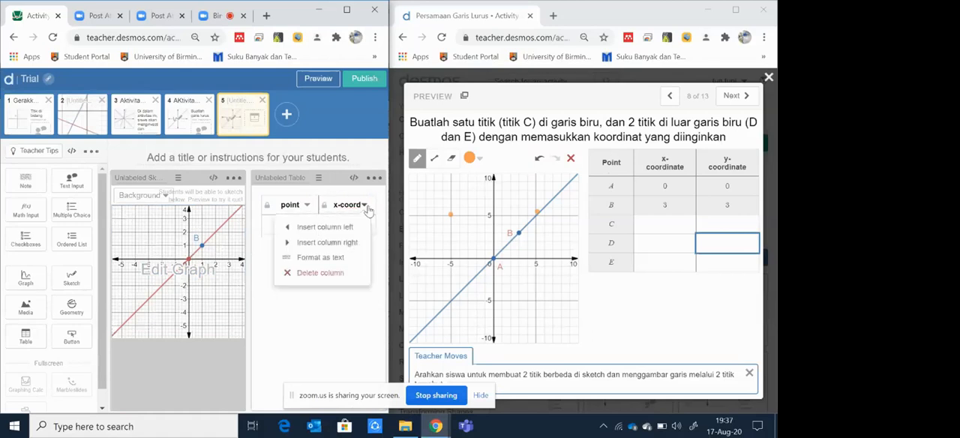
left_click(327, 242)
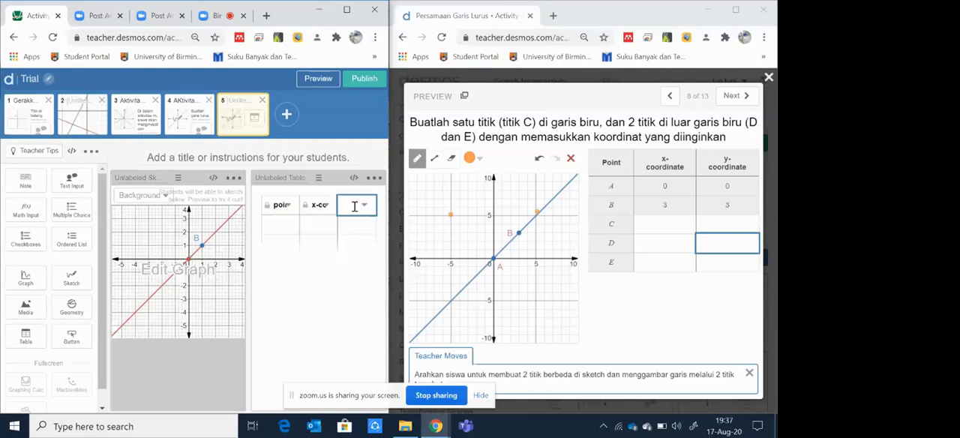
type("y-coord")
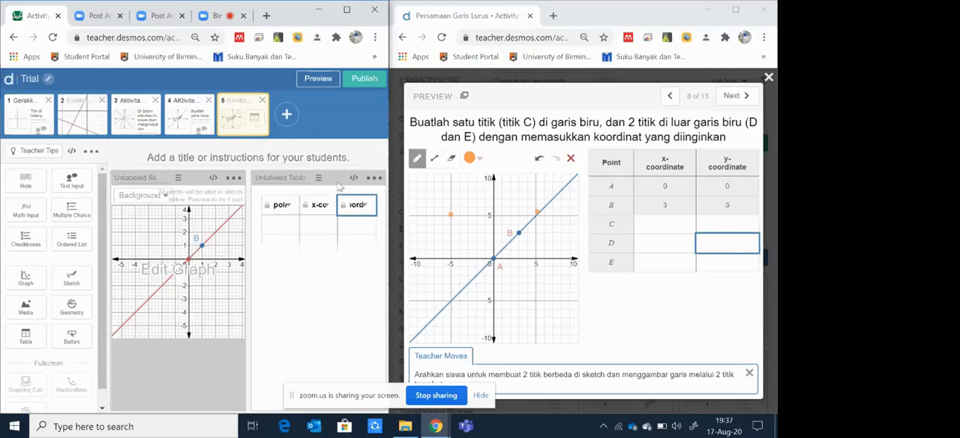
Step: Fill the table's point column with the row labels A, B, C and D
left_click(268, 208)
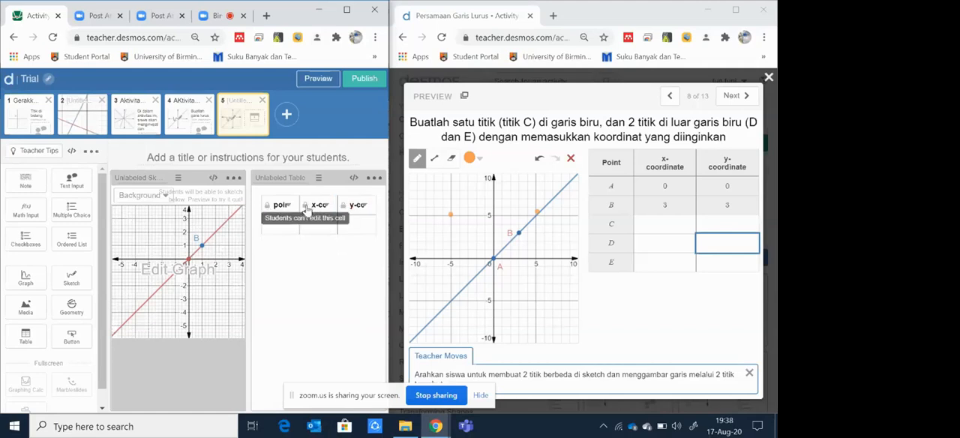
left_click(289, 223)
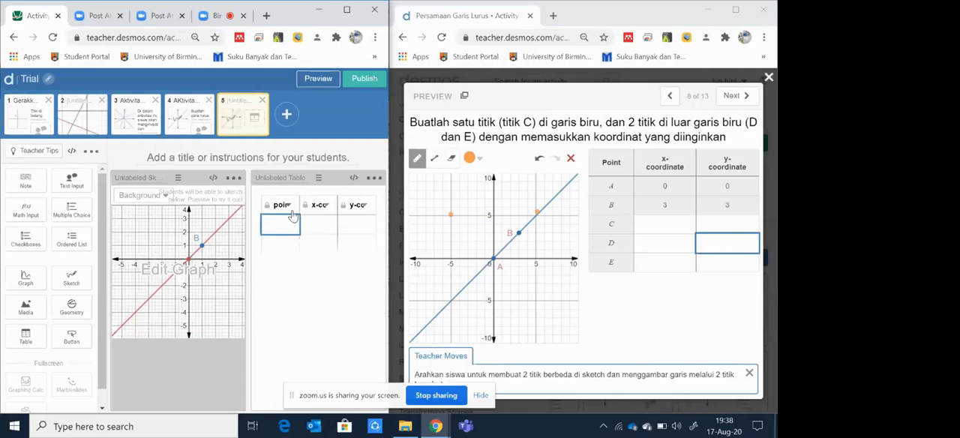
type("S")
key("BackSpace")
type("A")
key("Return")
type("B")
key("Return")
type("C")
key("Return")
type("D")
key("Return")
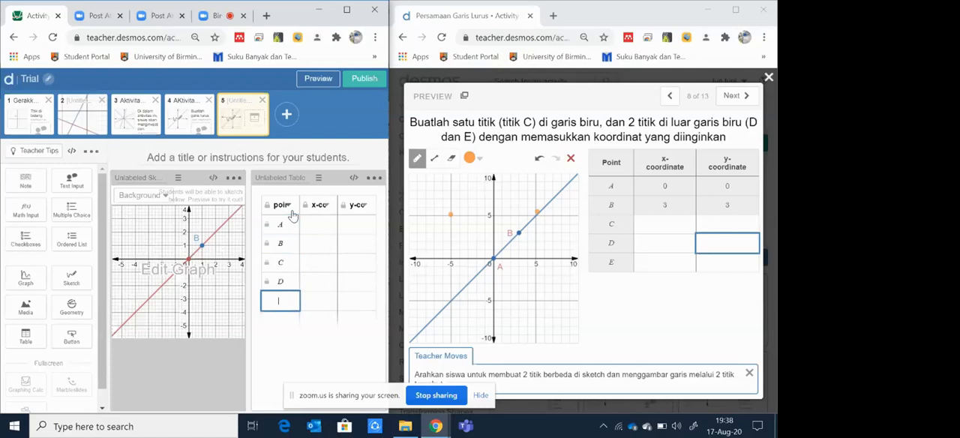
Step: Check the empty x-coord and y-coord cells in the editor and in the student preview of screen 5, and close the preview
left_click(318, 224)
left_click(351, 225)
left_click(317, 225)
left_click(345, 226)
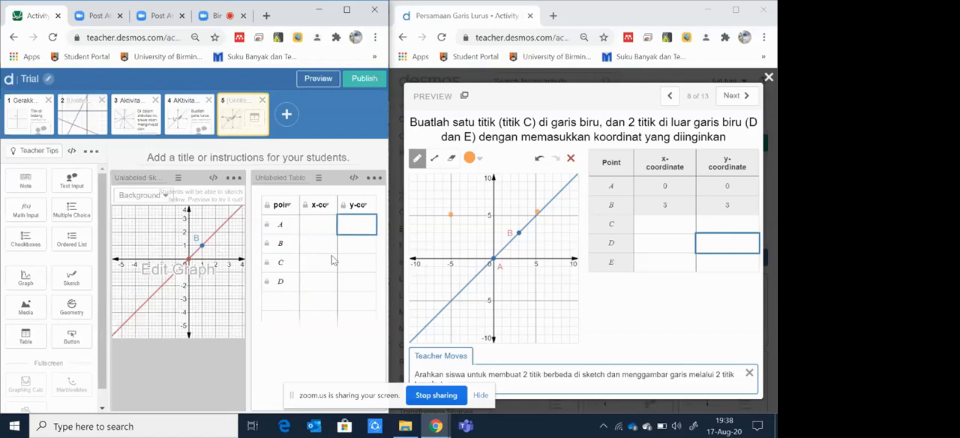
left_click(318, 78)
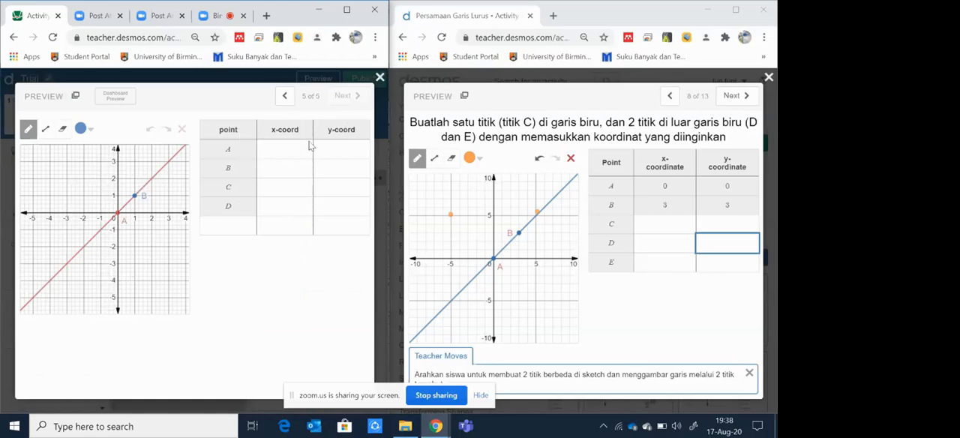
left_click(268, 150)
left_click(330, 159)
left_click(288, 155)
left_click(327, 154)
left_click(325, 164)
left_click(278, 162)
left_click(280, 193)
left_click(289, 205)
left_click(308, 206)
left_click(324, 208)
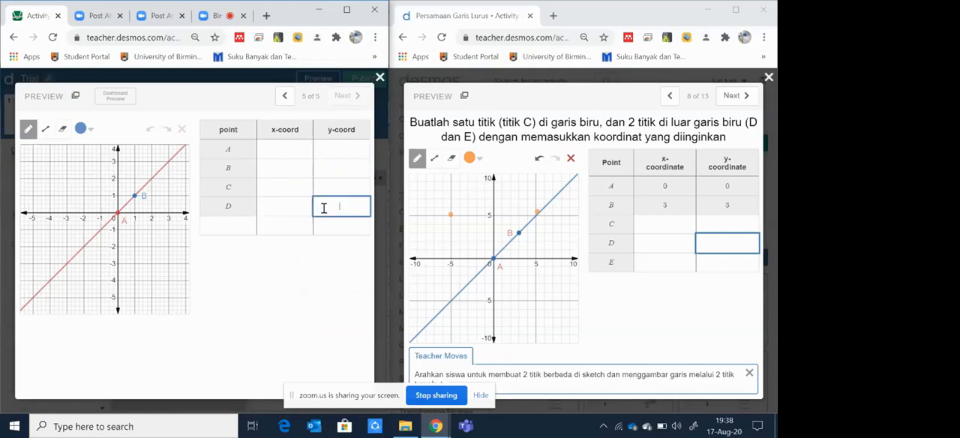
left_click(380, 78)
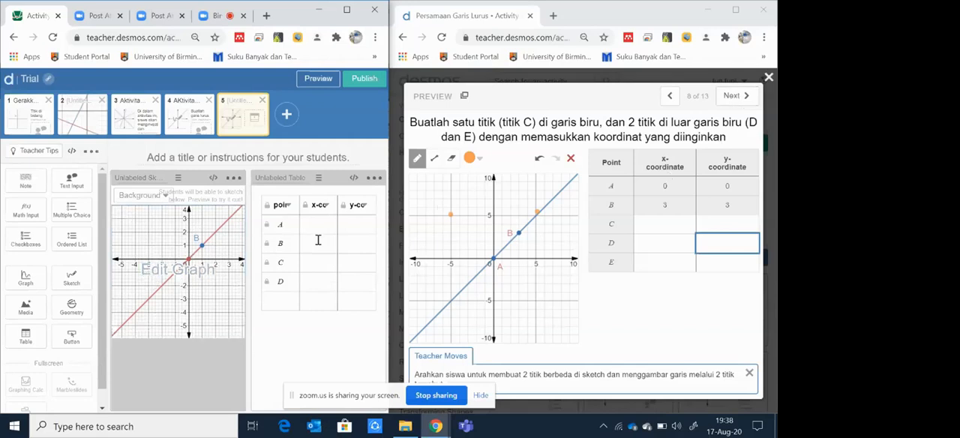
Step: Page through the preview of Persamaan Garis Lurus from screen 8 to screen 13
left_click(738, 96)
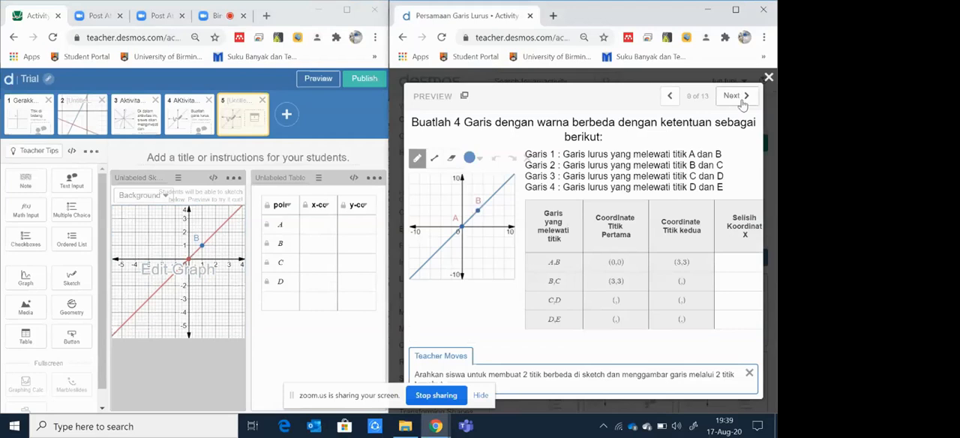
left_click(741, 103)
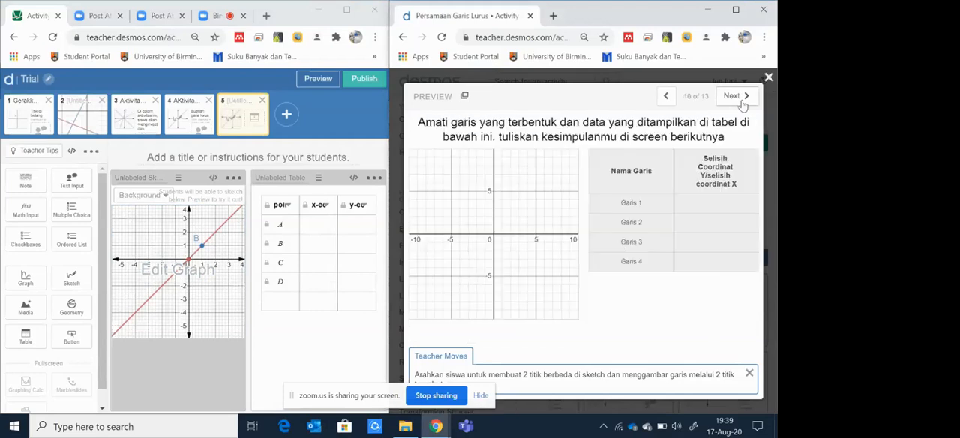
left_click(741, 103)
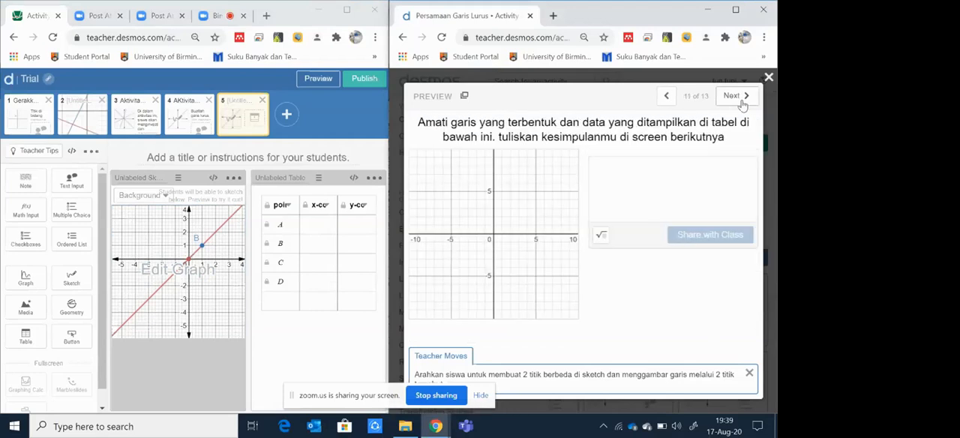
left_click(743, 104)
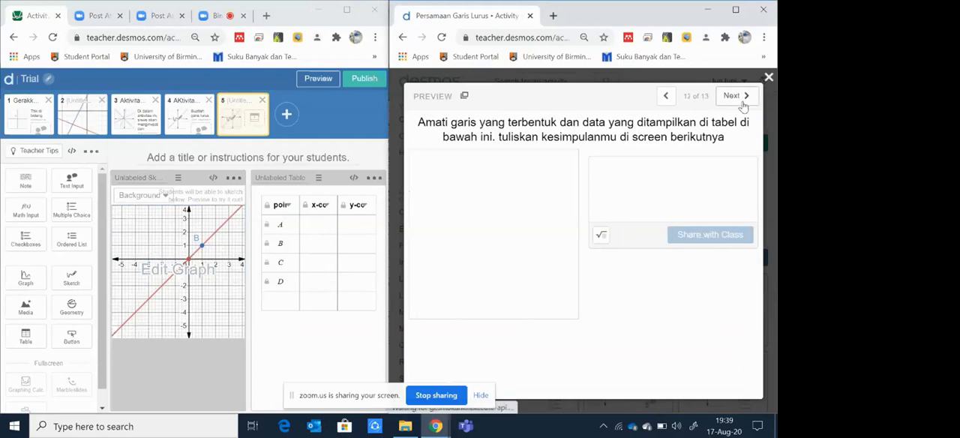
left_click(742, 104)
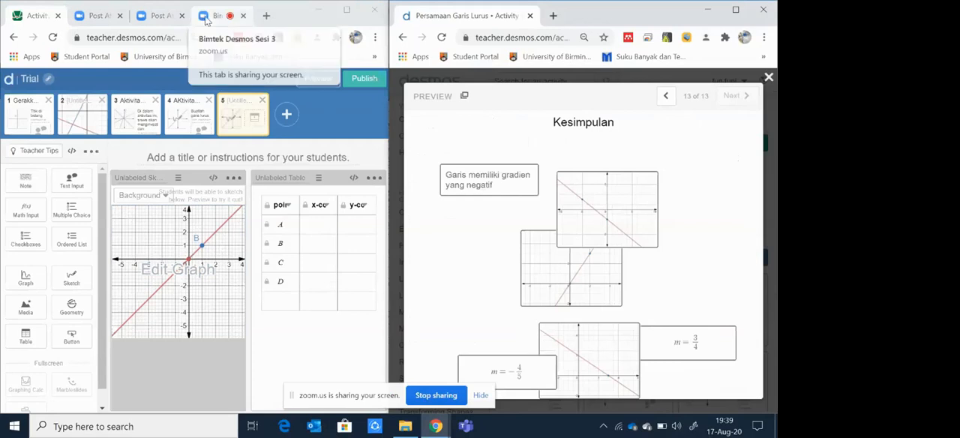
Step: Switch to the Zoom meeting, maximize its window and read the group chat from earlier messages through the newest one
left_click(211, 16)
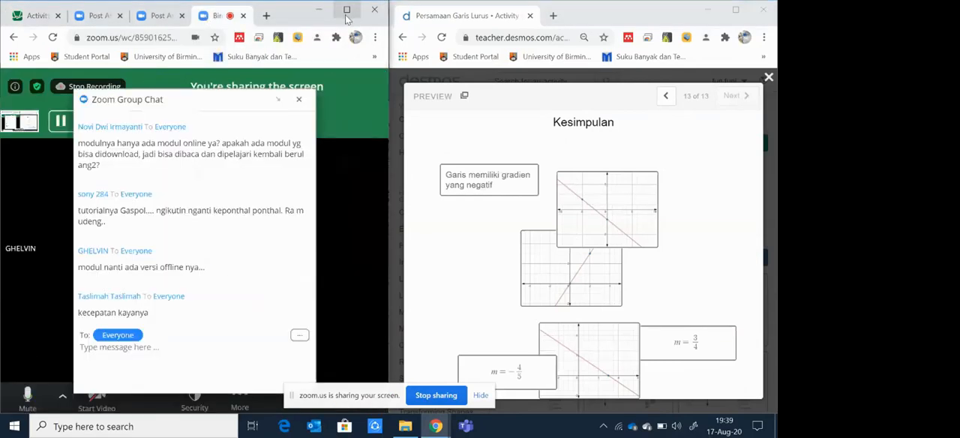
left_click(347, 11)
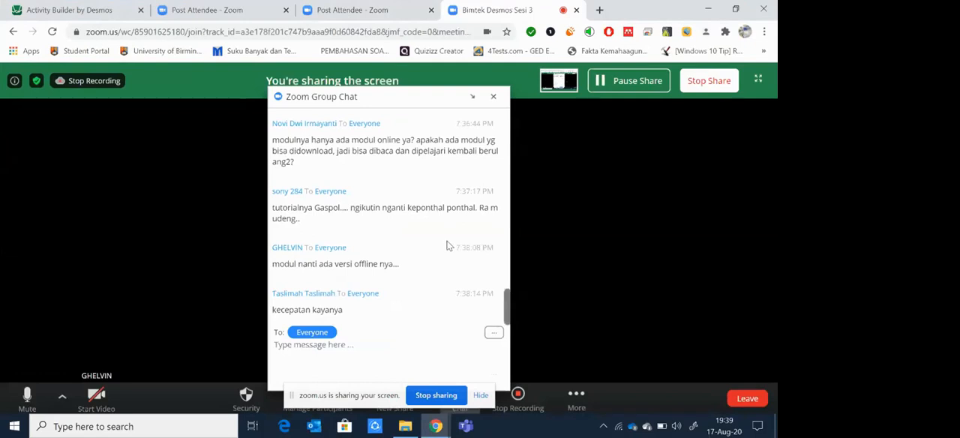
scroll(447, 245, "up", 1)
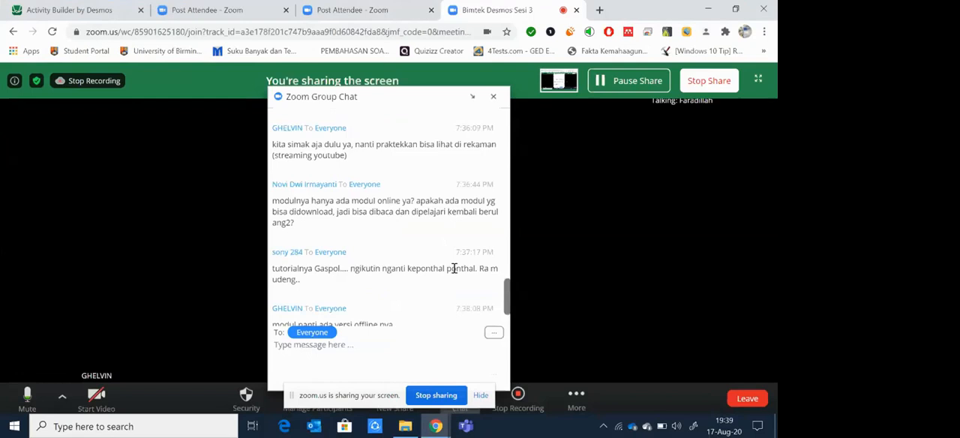
scroll(454, 267, "up", 1)
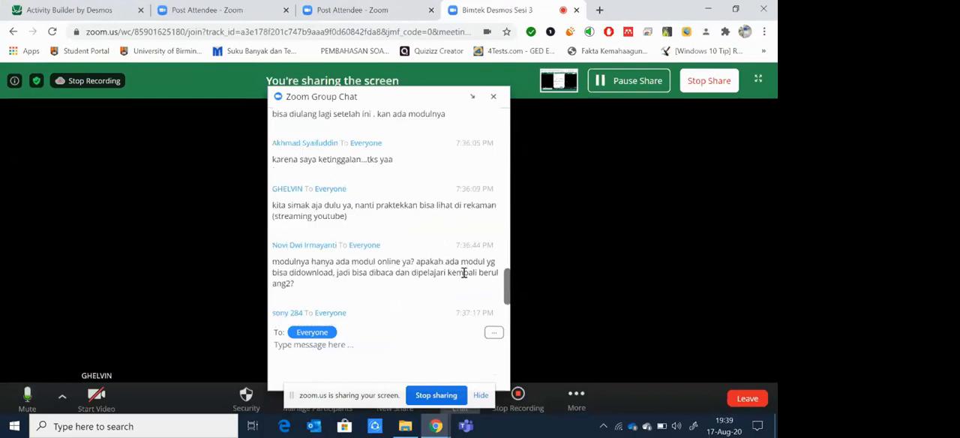
scroll(463, 274, "up", 3)
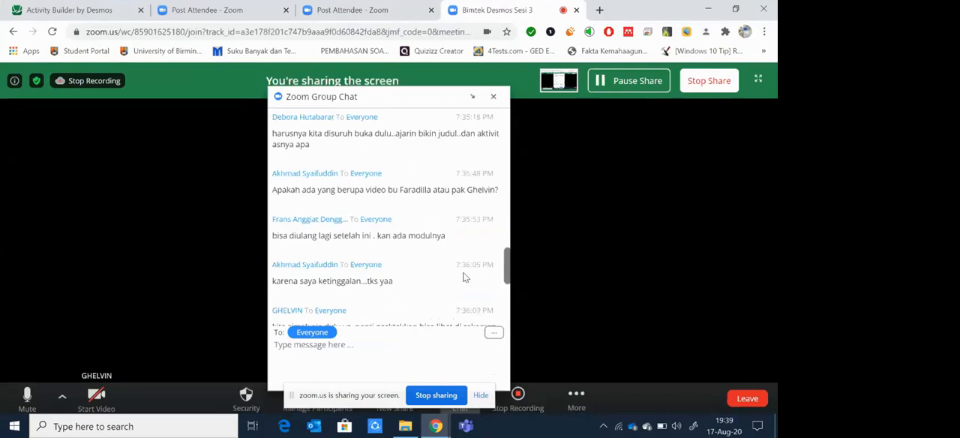
scroll(464, 276, "up", 1)
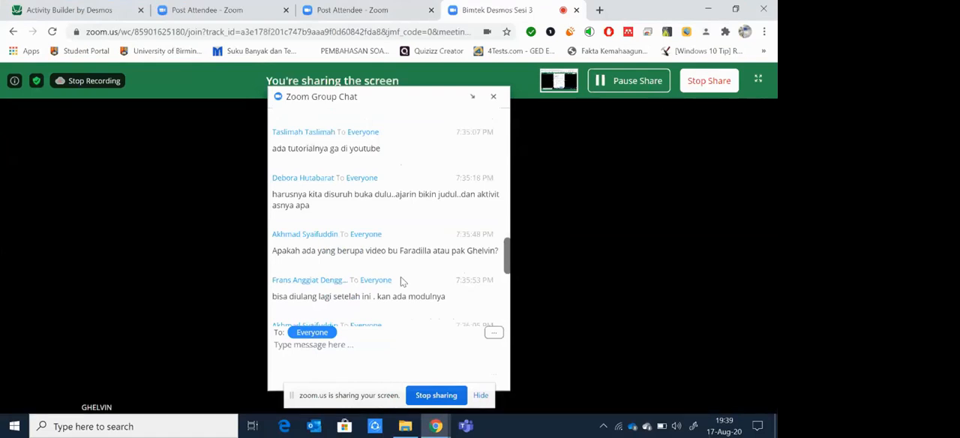
scroll(400, 278, "up", 1)
scroll(400, 278, "down", 10)
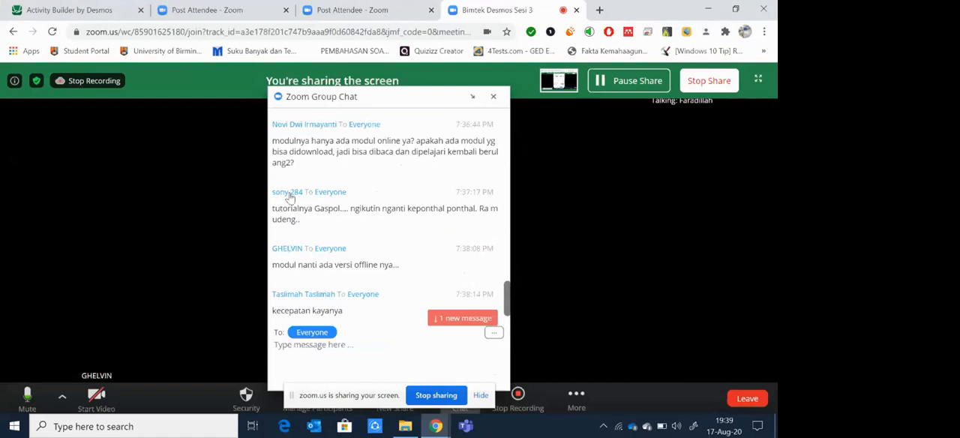
scroll(290, 197, "up", 2)
scroll(318, 158, "up", 2)
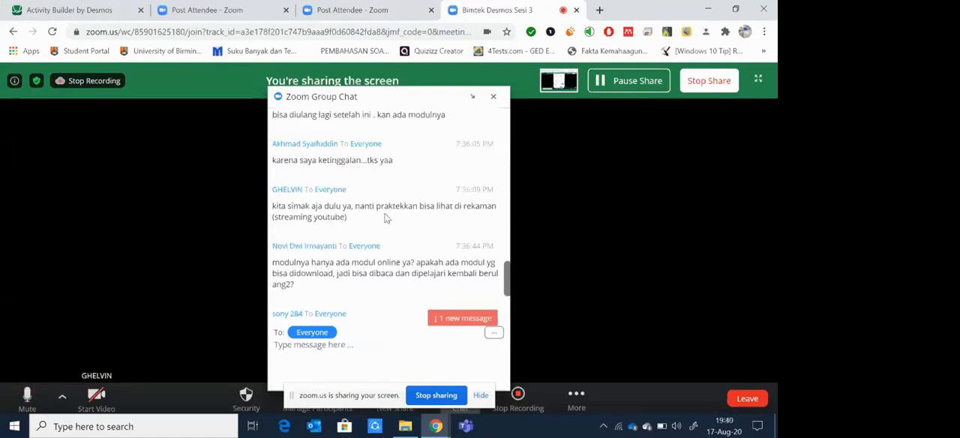
scroll(386, 218, "up", 3)
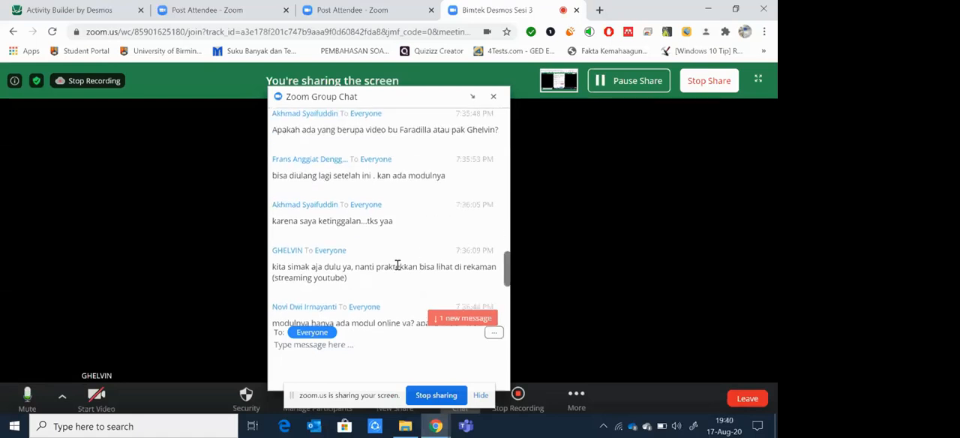
scroll(398, 264, "down", 3)
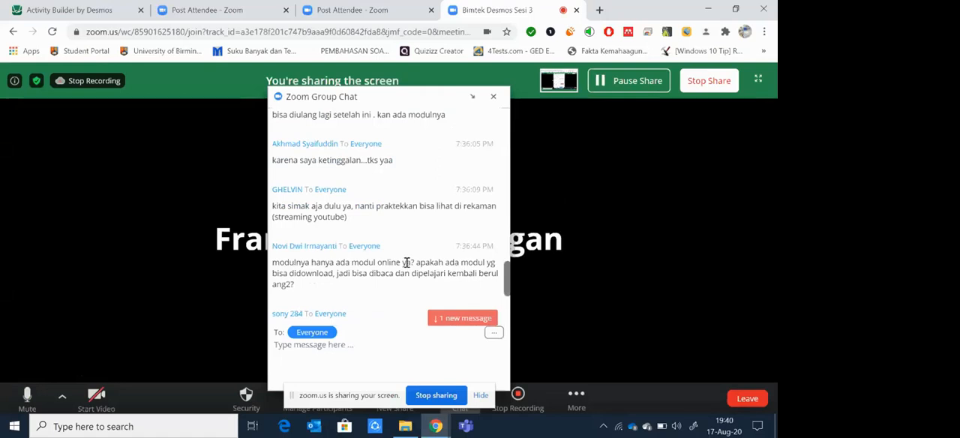
left_click(442, 318)
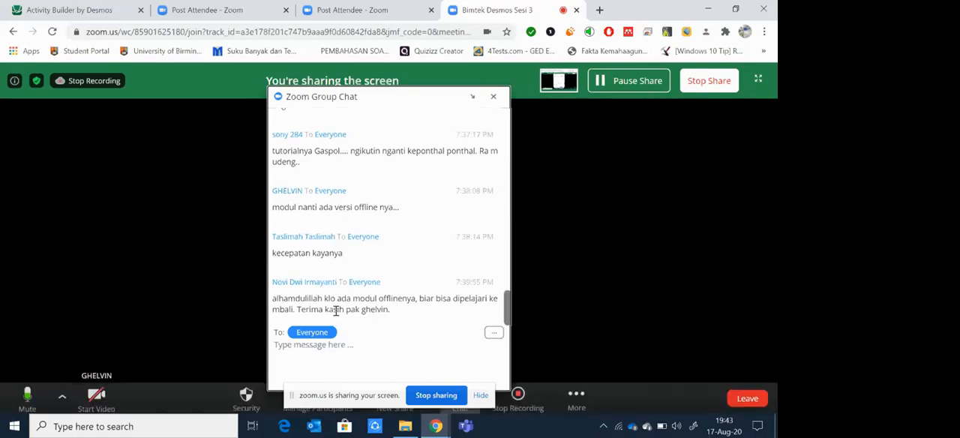
Step: Review the earlier and latest messages in the Zoom group chat, and stop sharing the screen
scroll(444, 299, "down", 1)
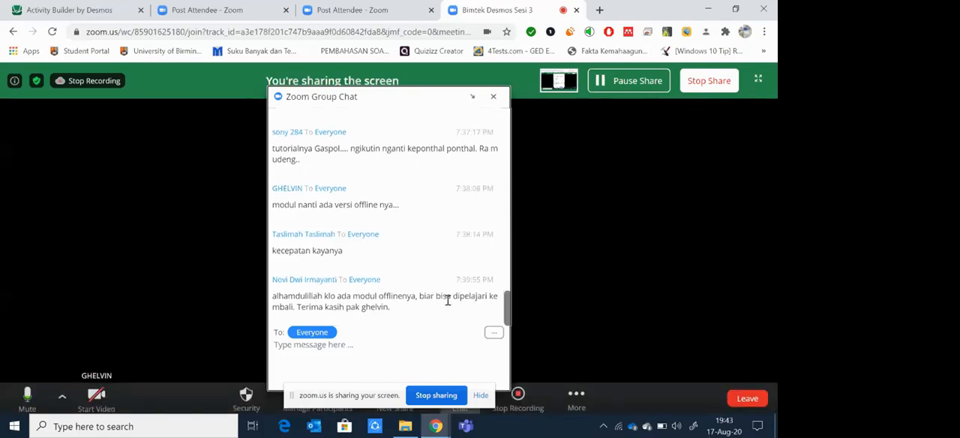
scroll(447, 300, "up", 10)
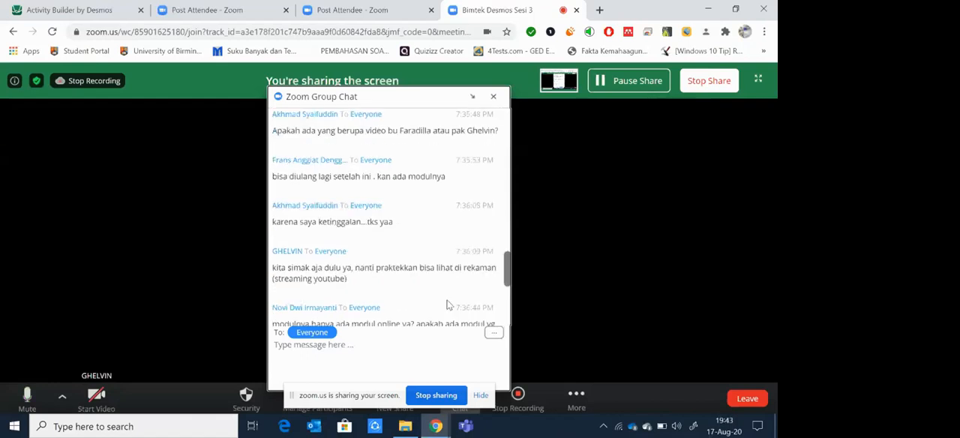
scroll(447, 303, "up", 5)
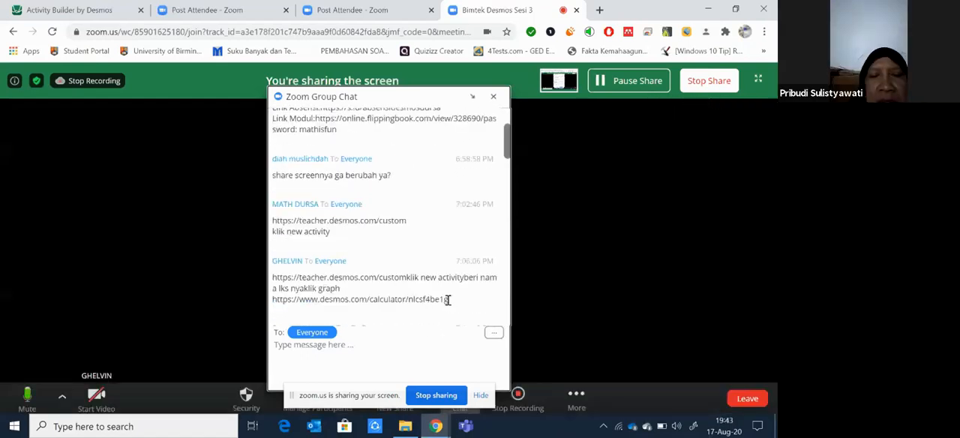
scroll(447, 301, "down", 15)
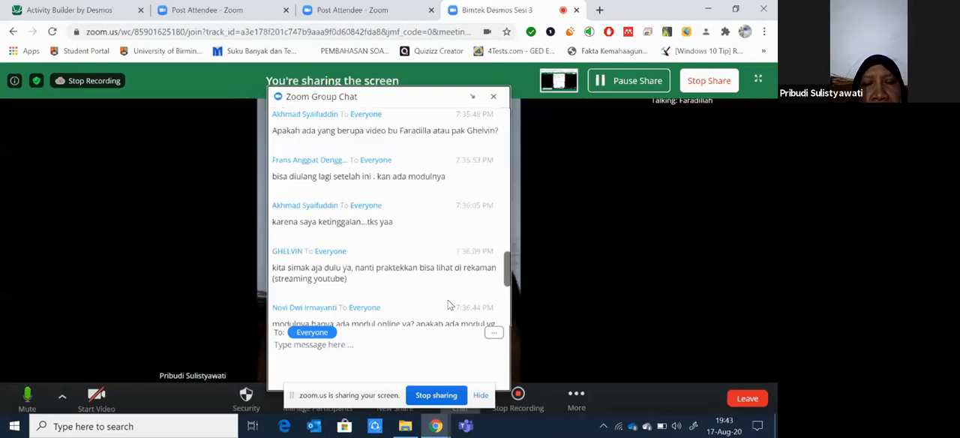
scroll(449, 305, "up", 3)
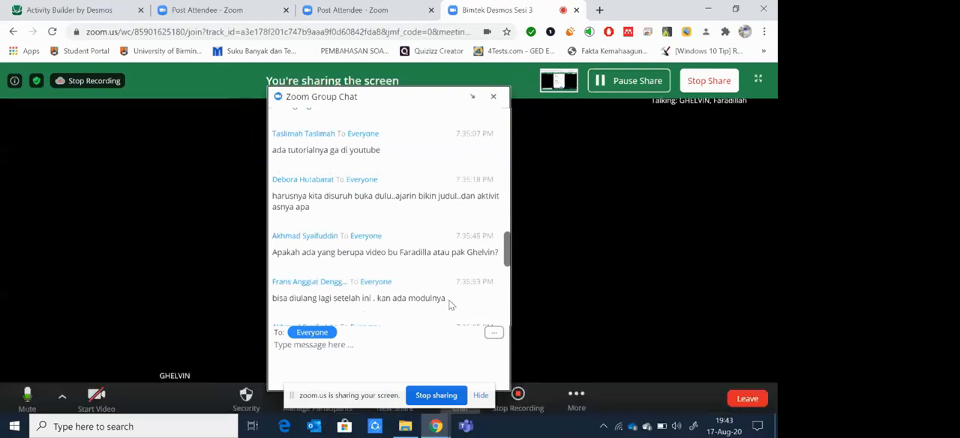
scroll(451, 305, "down", 5)
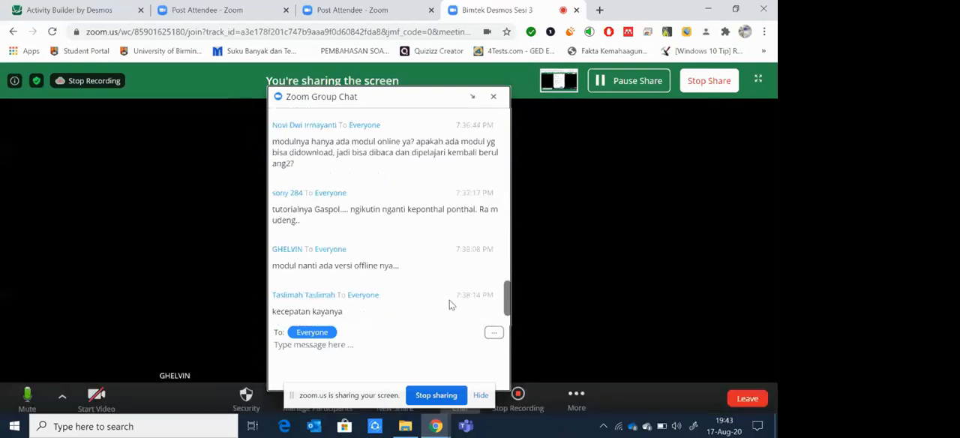
scroll(450, 302, "down", 1)
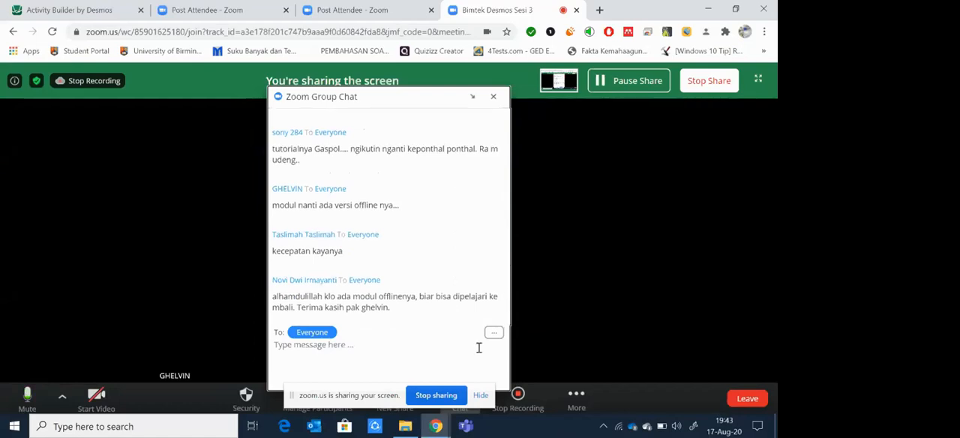
left_click(452, 396)
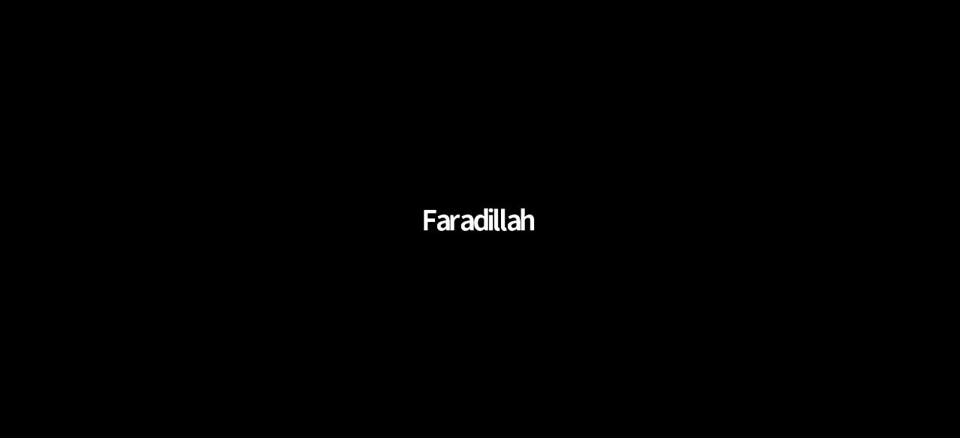